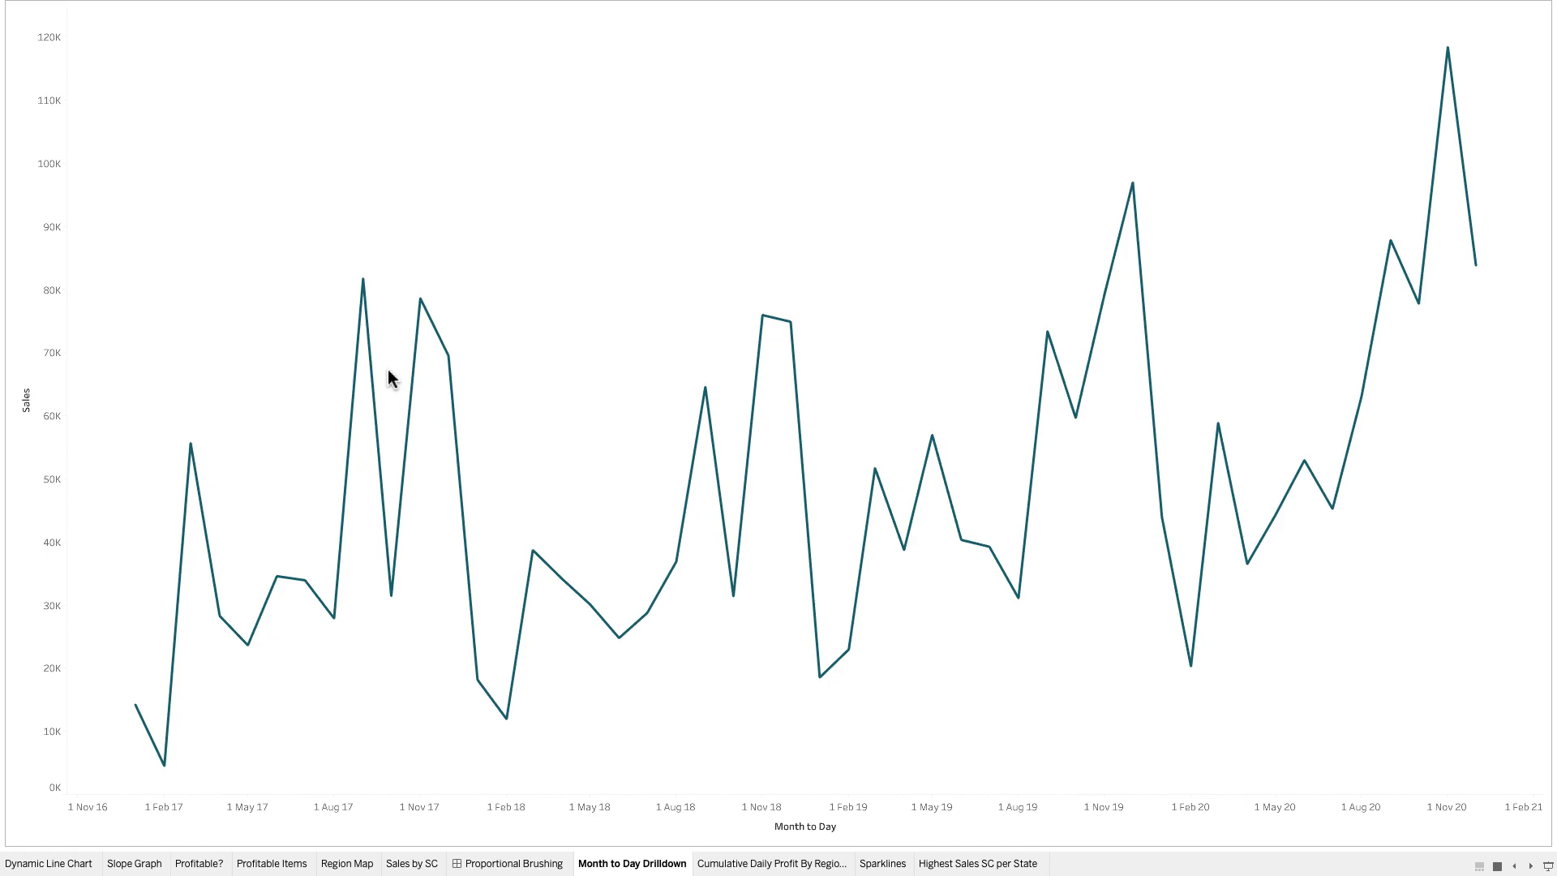
# Drill into daily sales for November 2017 and September 2018 and back, then switch to the Book3 workbook
pyautogui.click(419, 299)
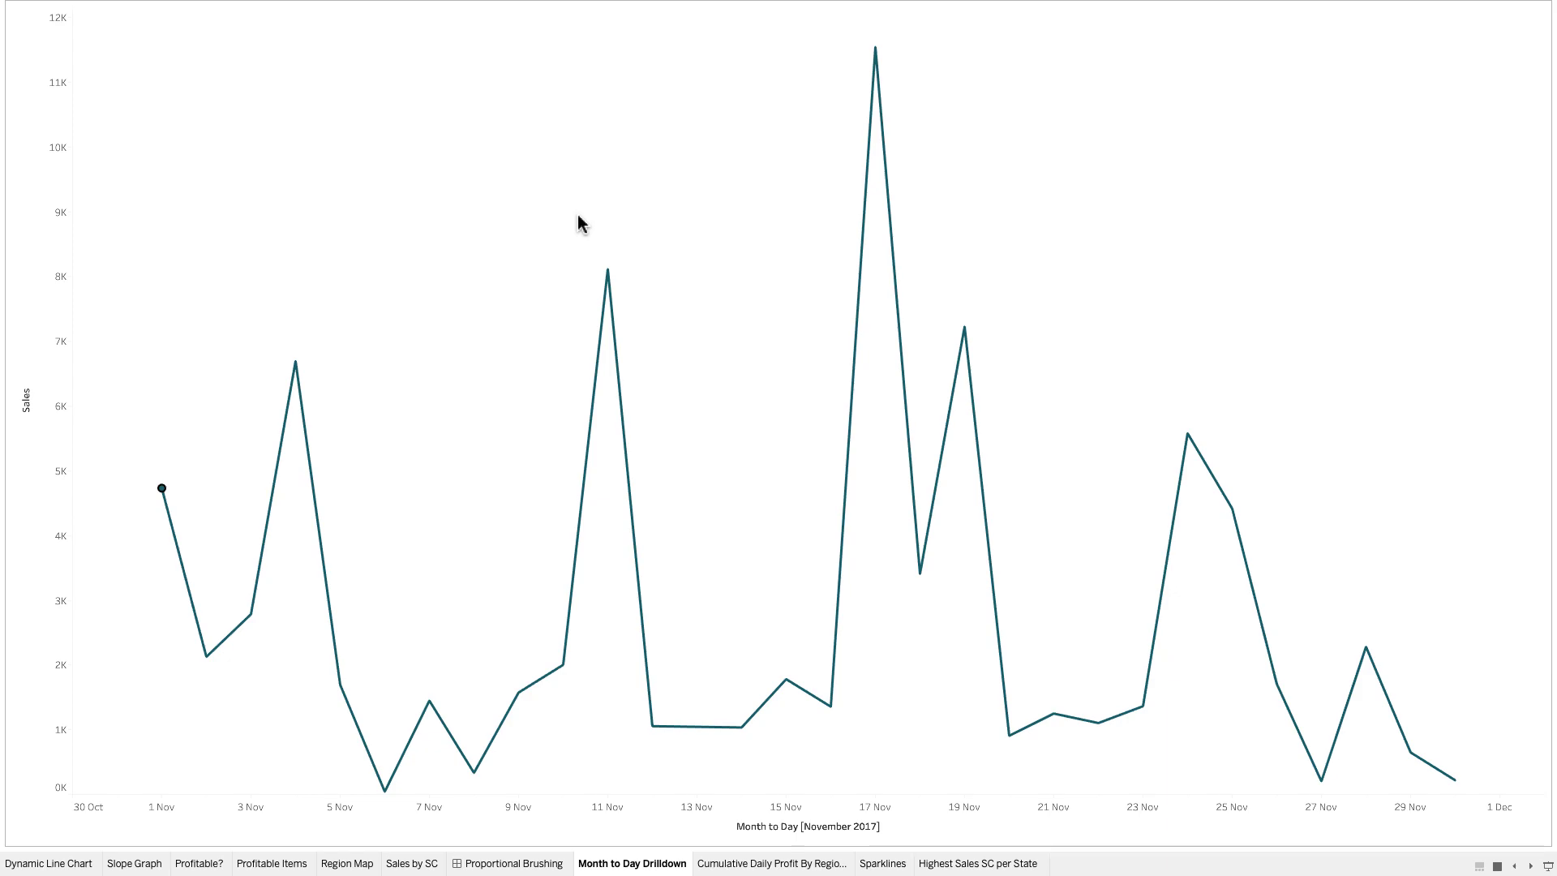
pyautogui.click(492, 302)
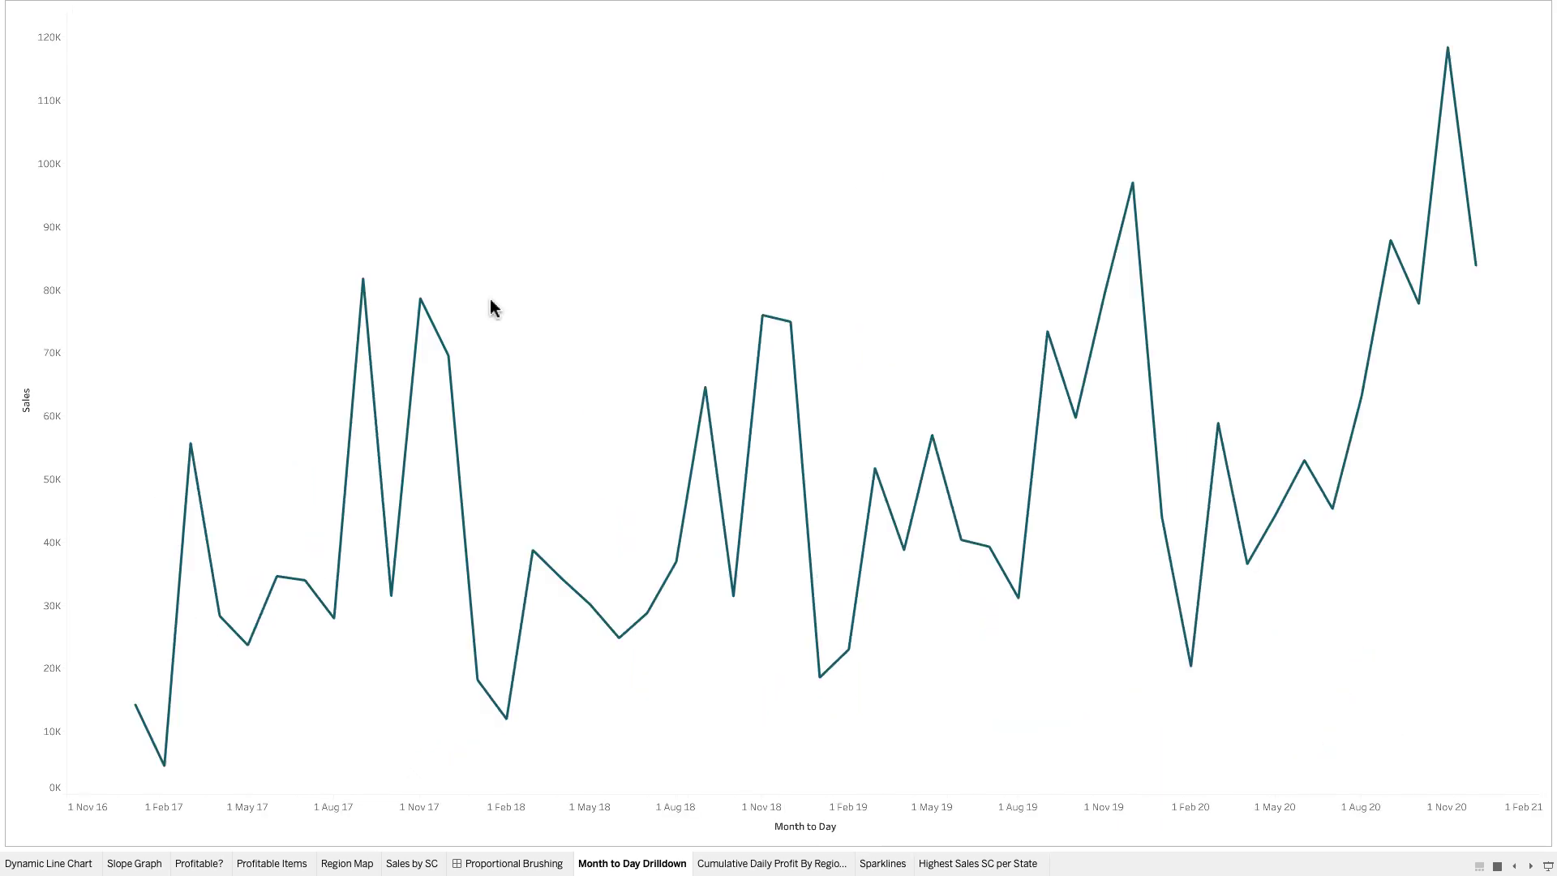
pyautogui.click(705, 388)
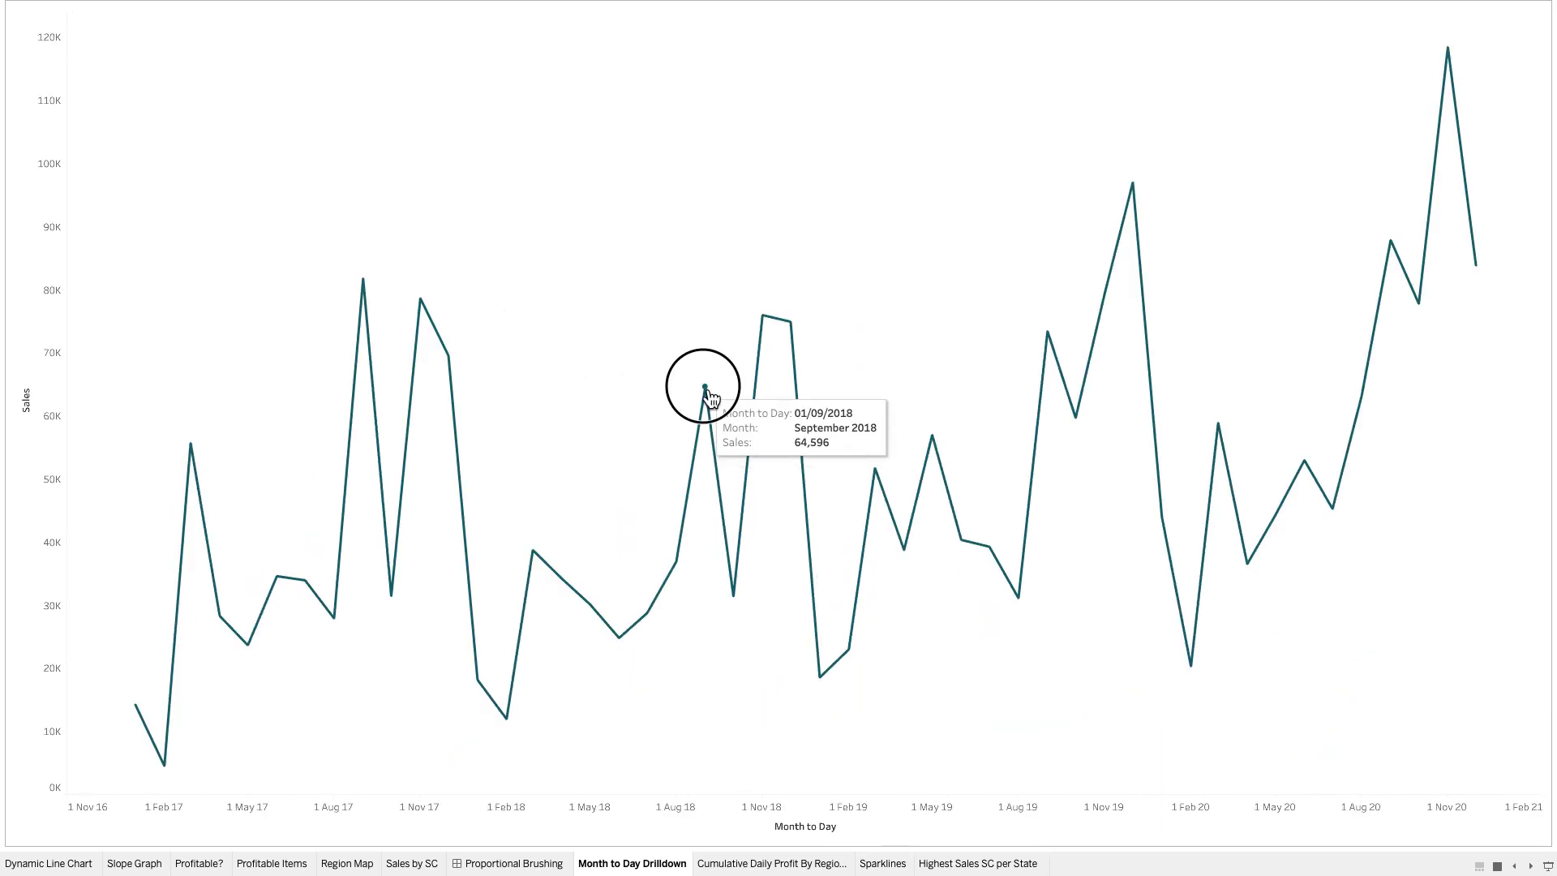
pyautogui.click(568, 253)
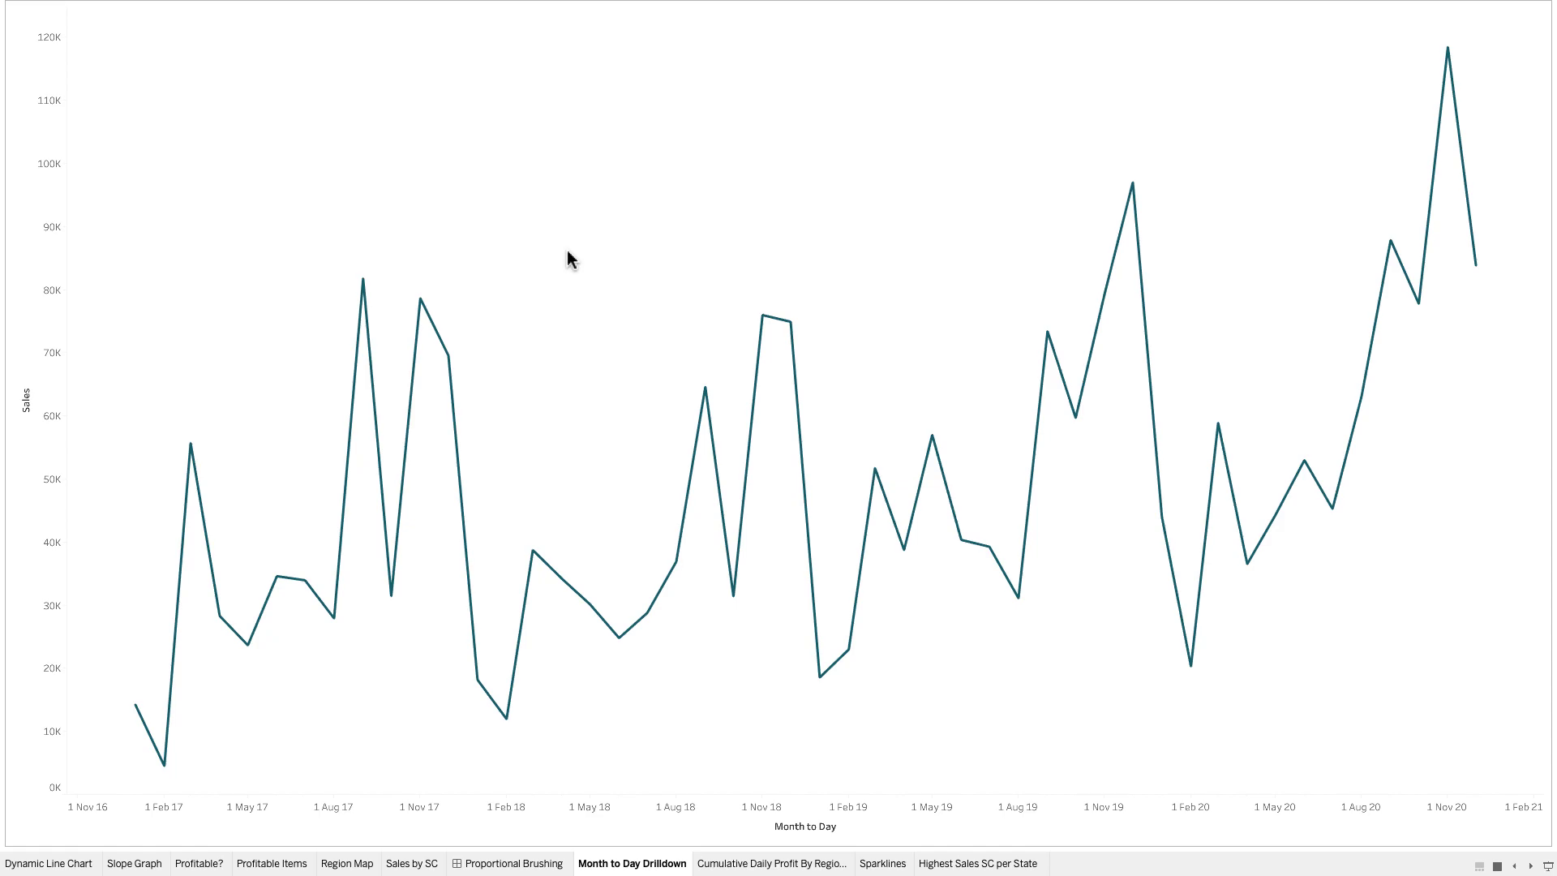
pyautogui.hotkey('ctrl', 'Left')
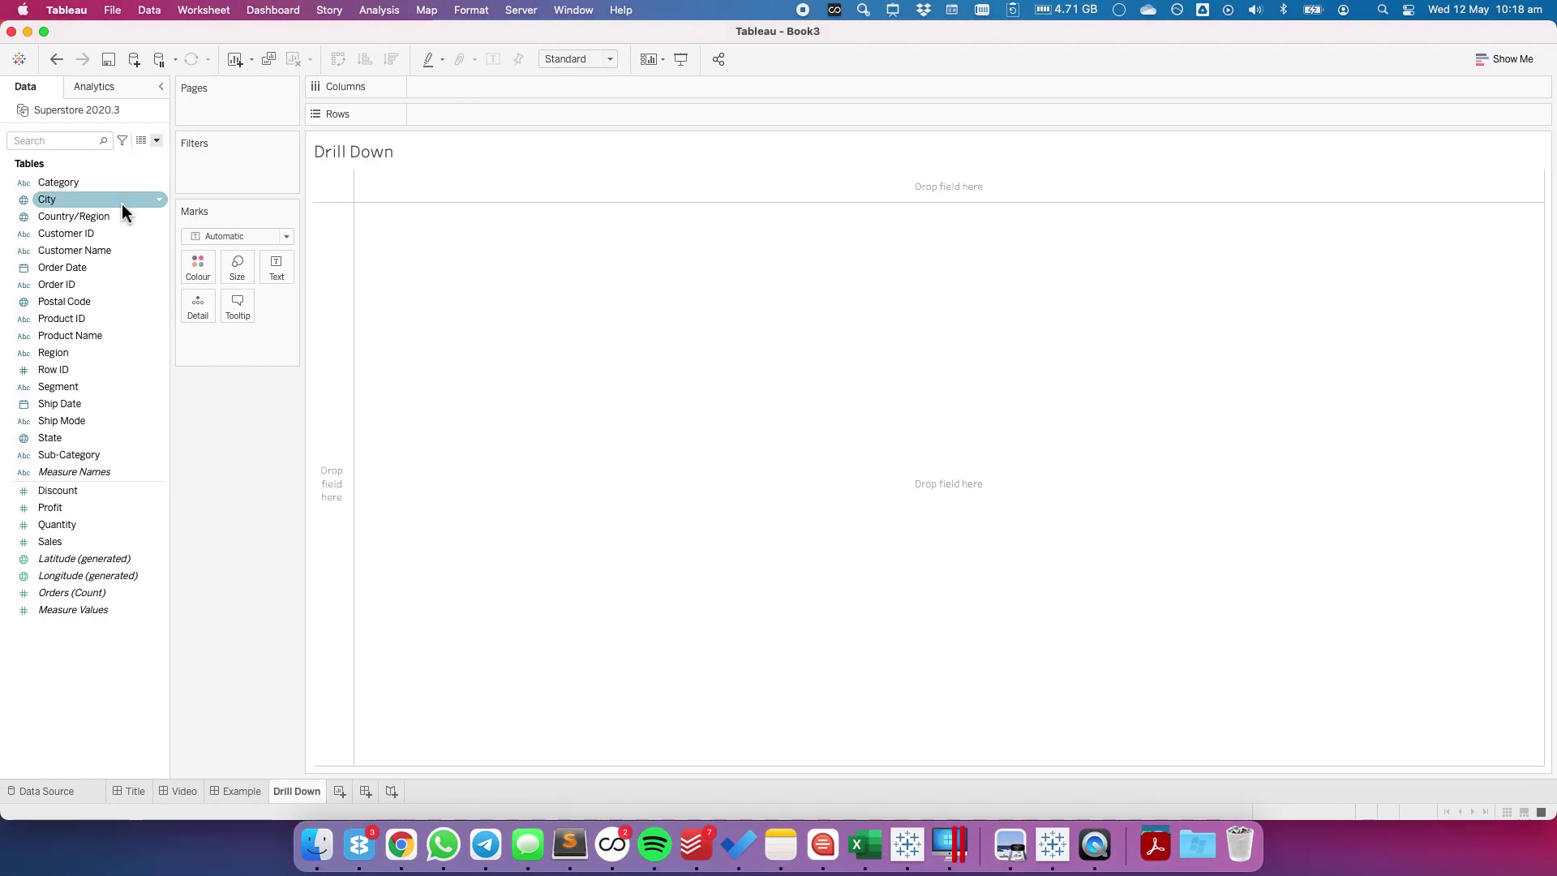
# Create a custom date from Order Date named Month at the Months detail level
pyautogui.rightClick(84, 270)
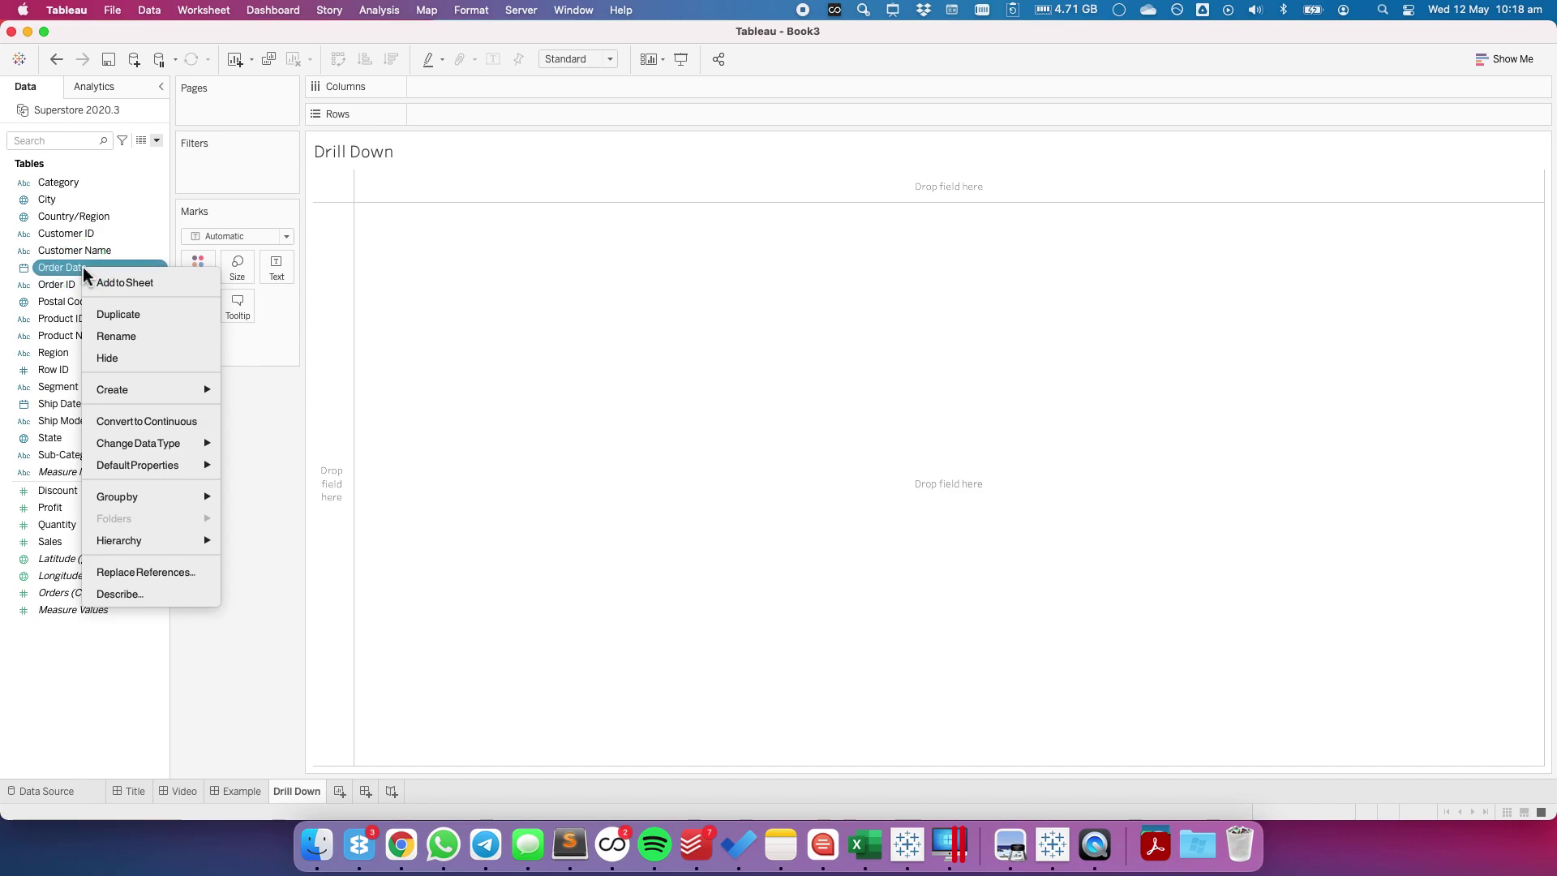
pyautogui.moveTo(167, 390)
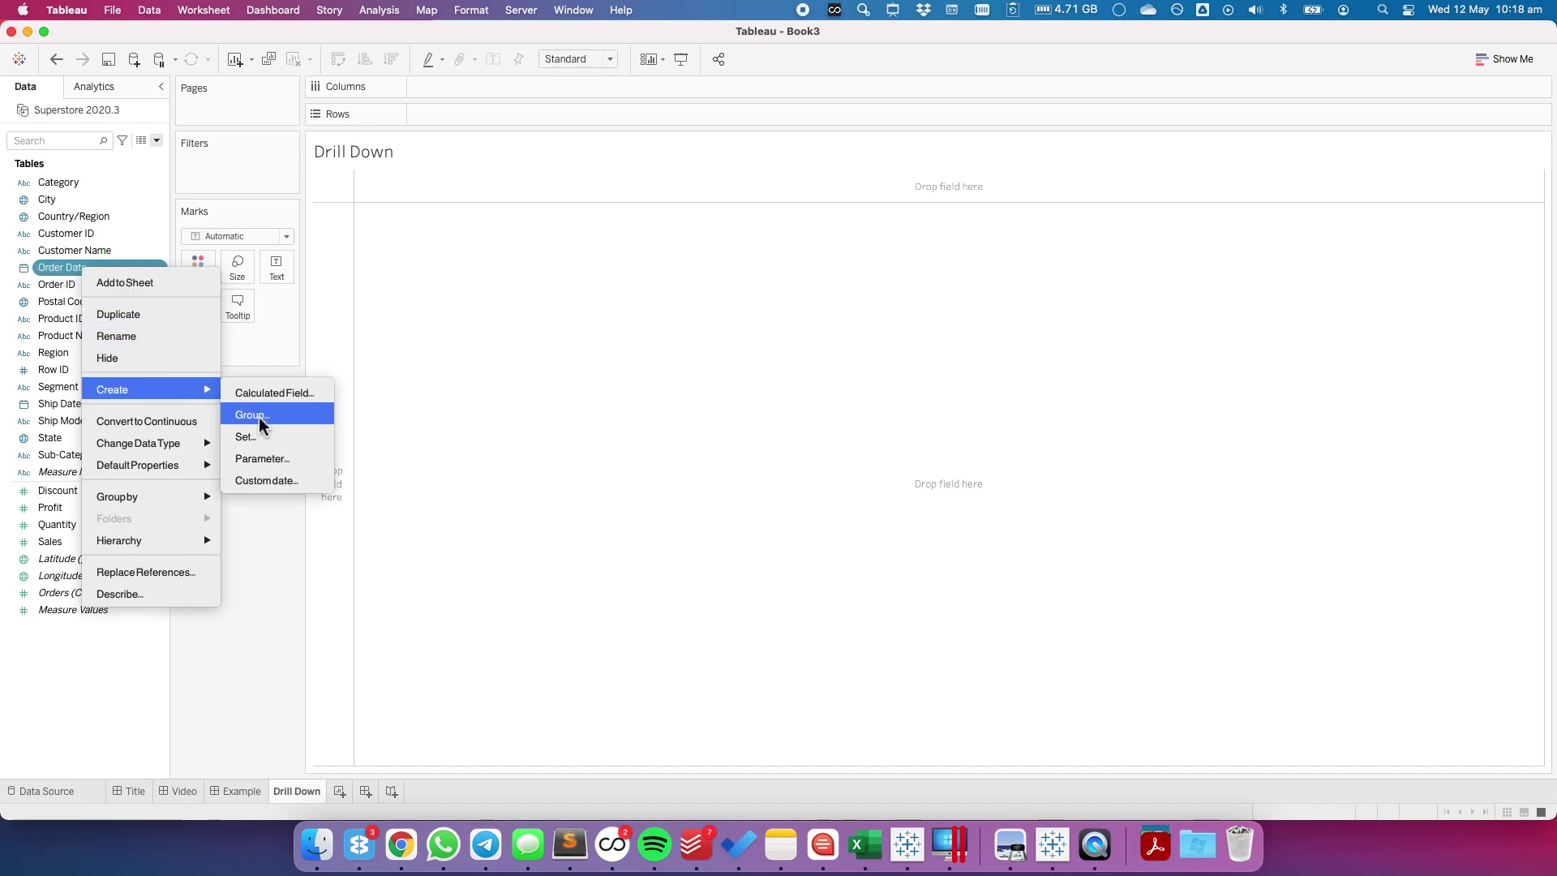
pyautogui.click(274, 482)
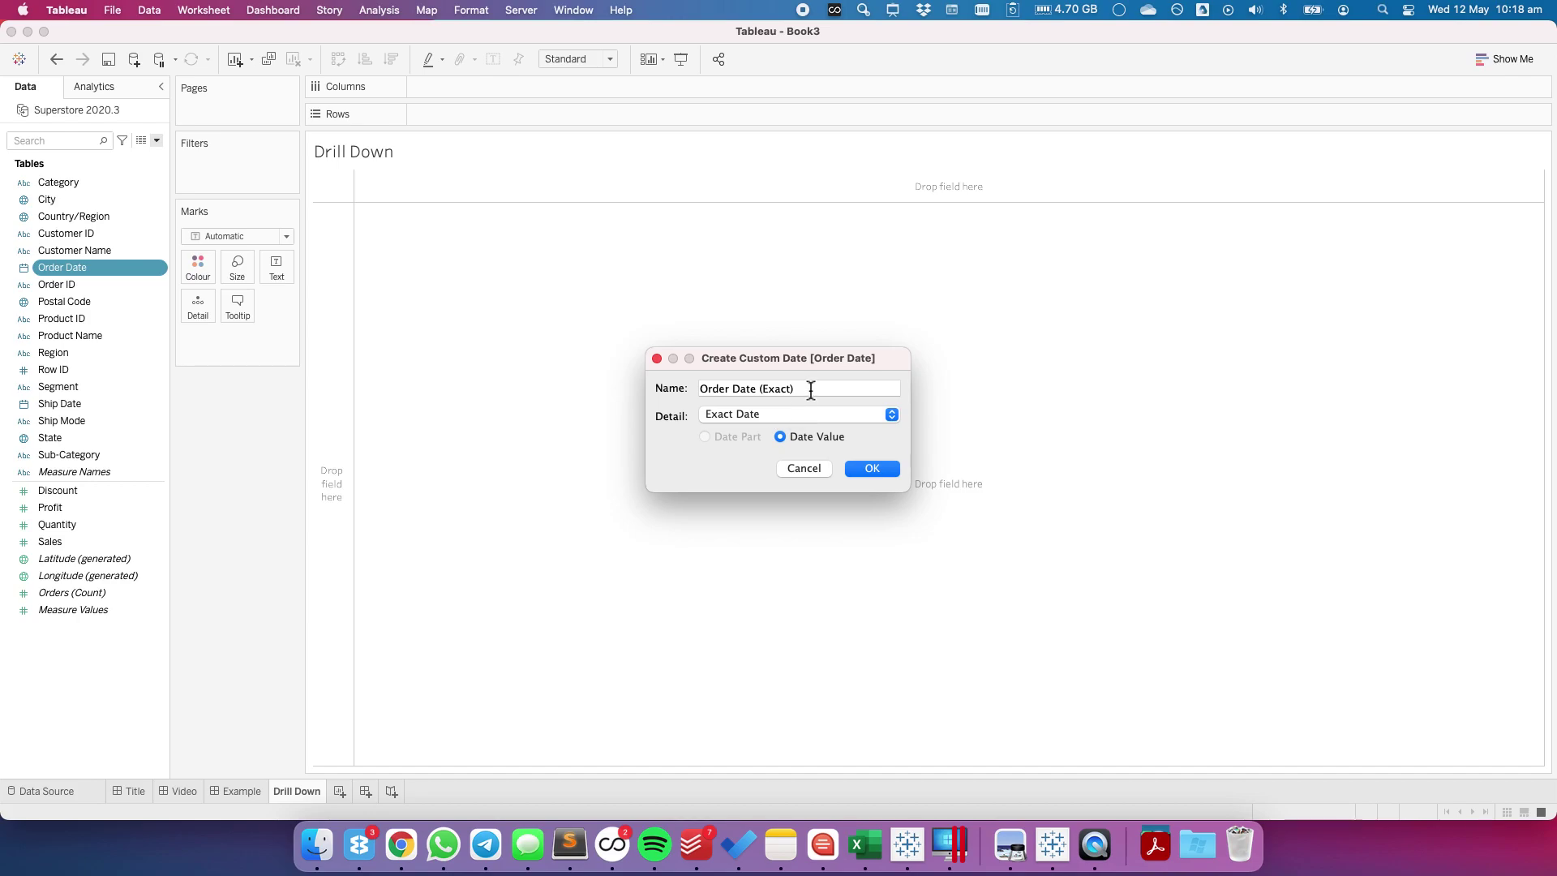
pyautogui.write('Month')
pyautogui.click(815, 418)
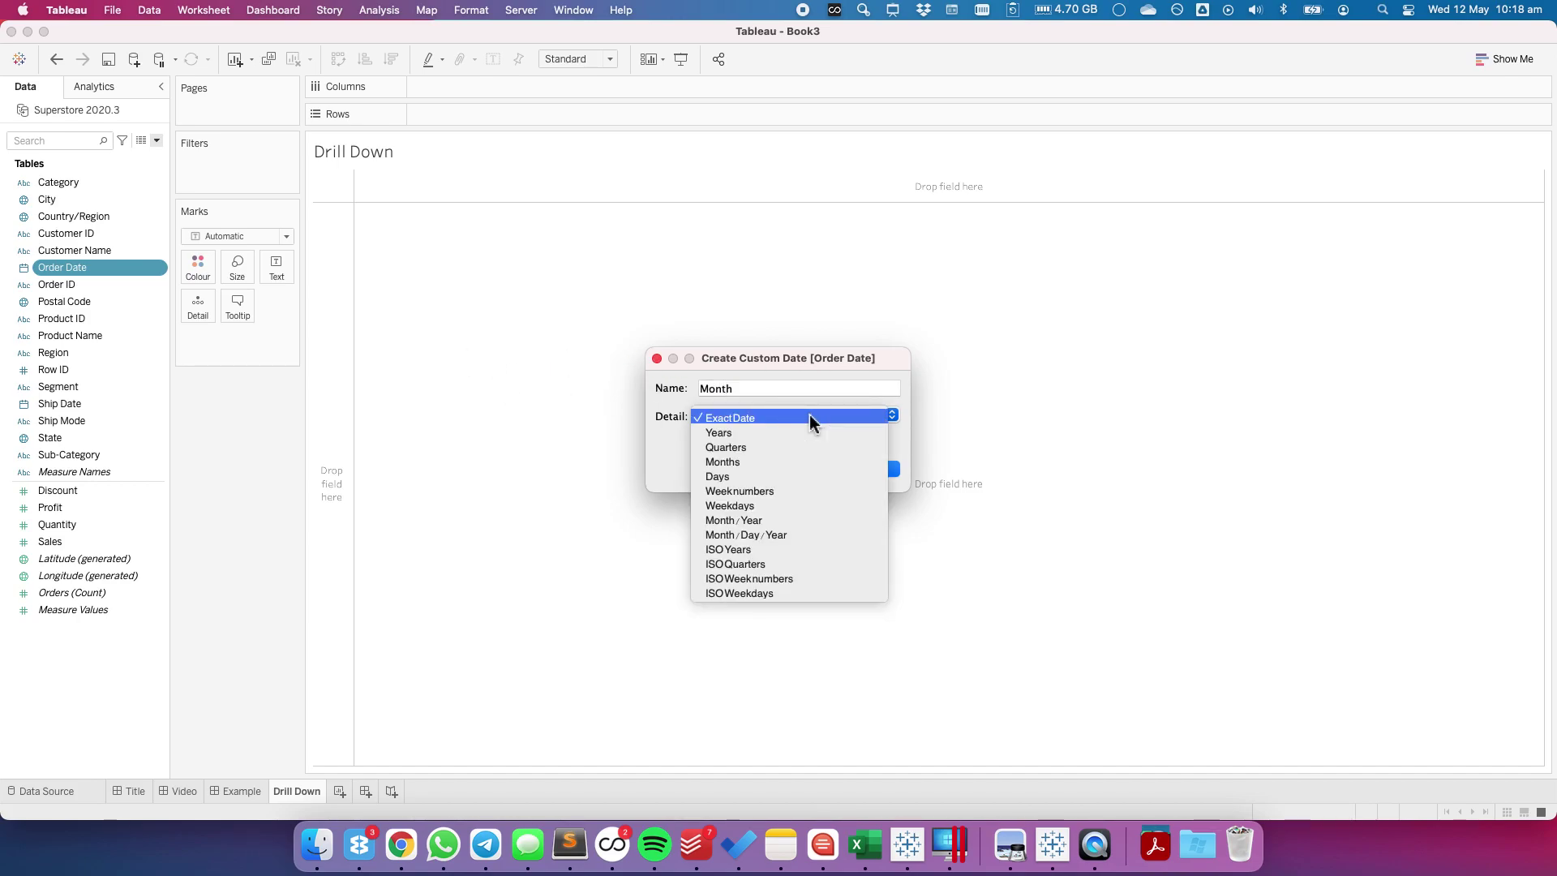
pyautogui.click(793, 465)
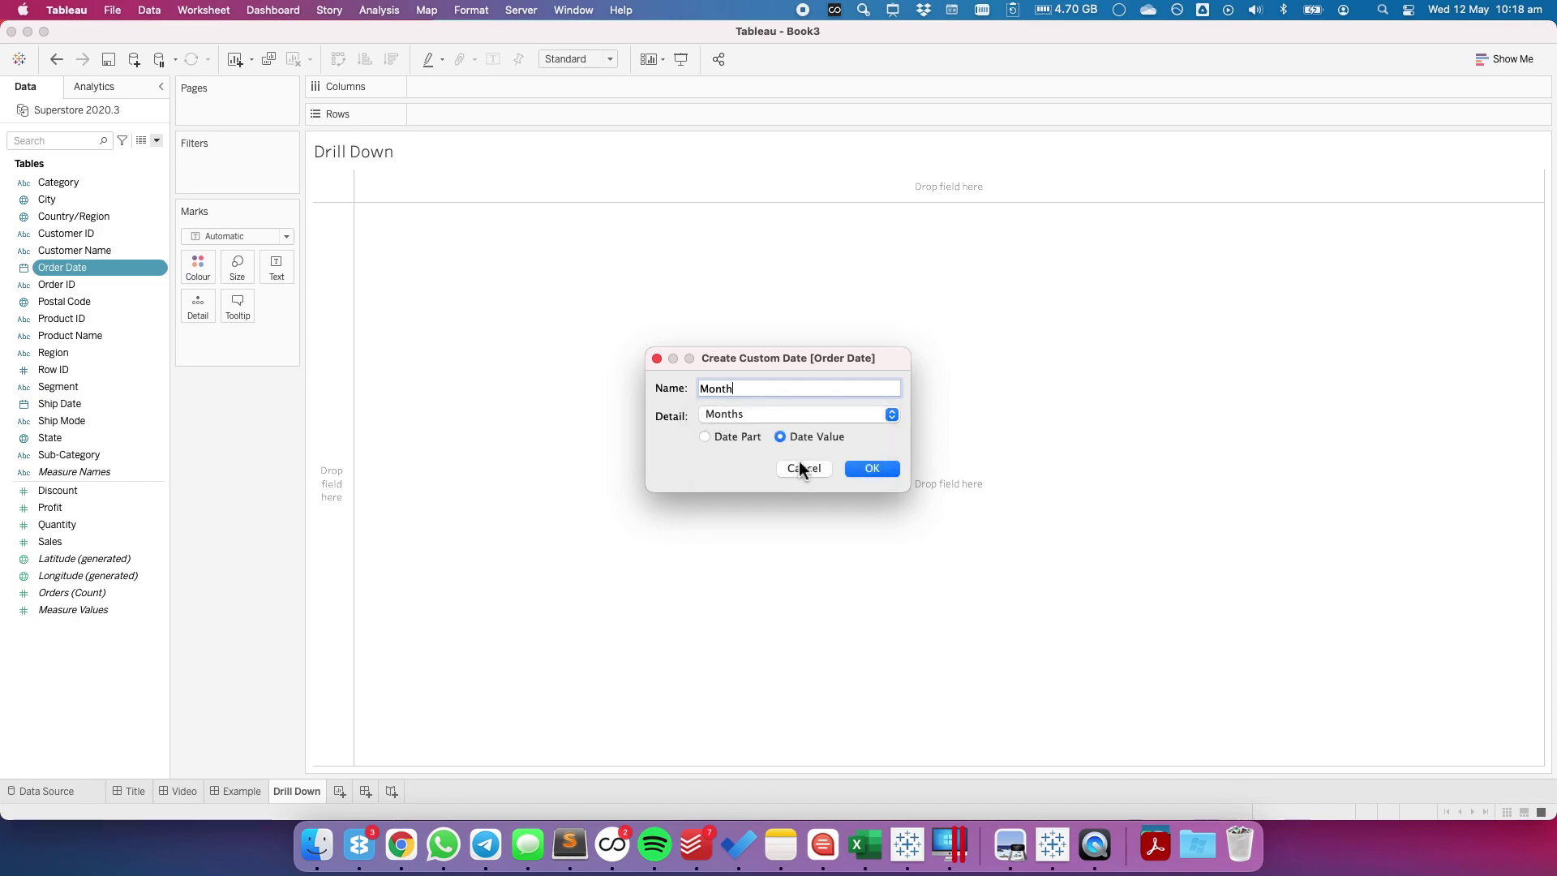
pyautogui.click(885, 470)
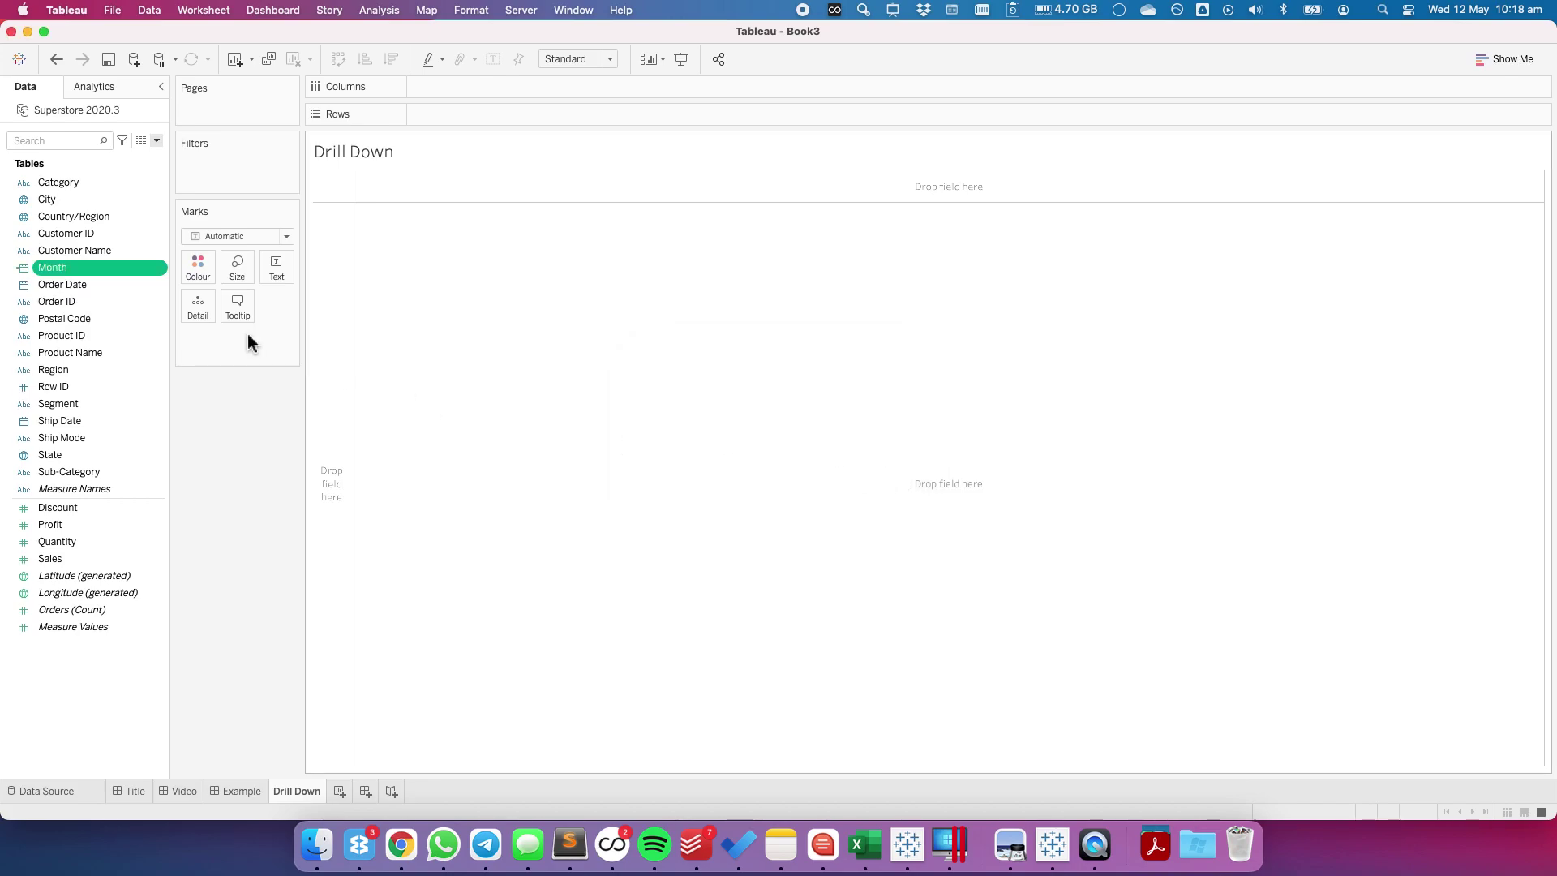
# Create a second custom date from Order Date named Day at the Days detail level
pyautogui.rightClick(84, 284)
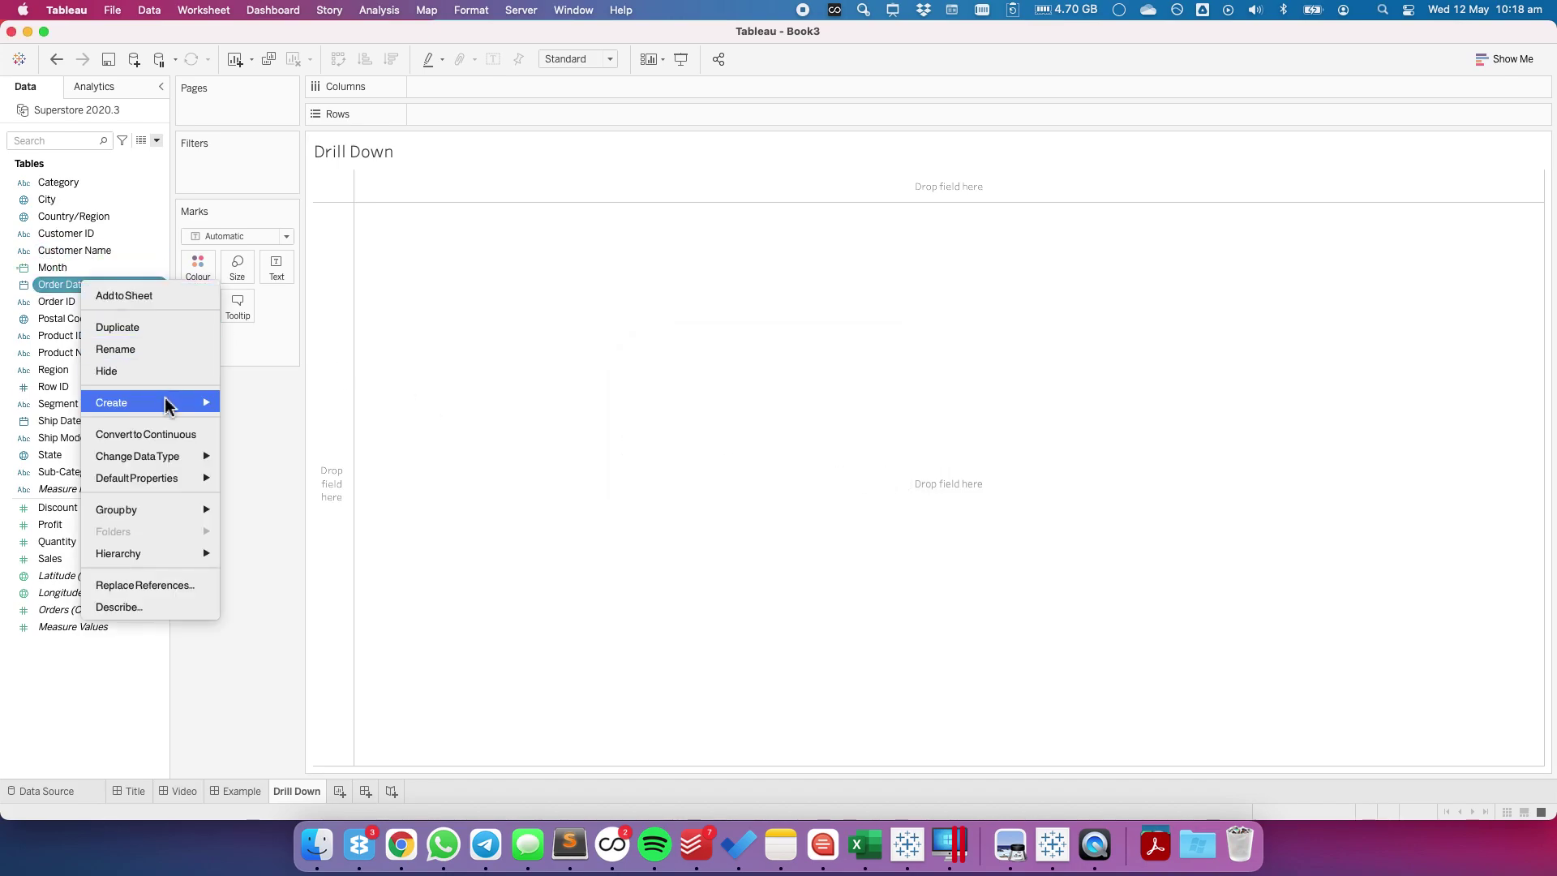
pyautogui.moveTo(167, 403)
pyautogui.click(306, 495)
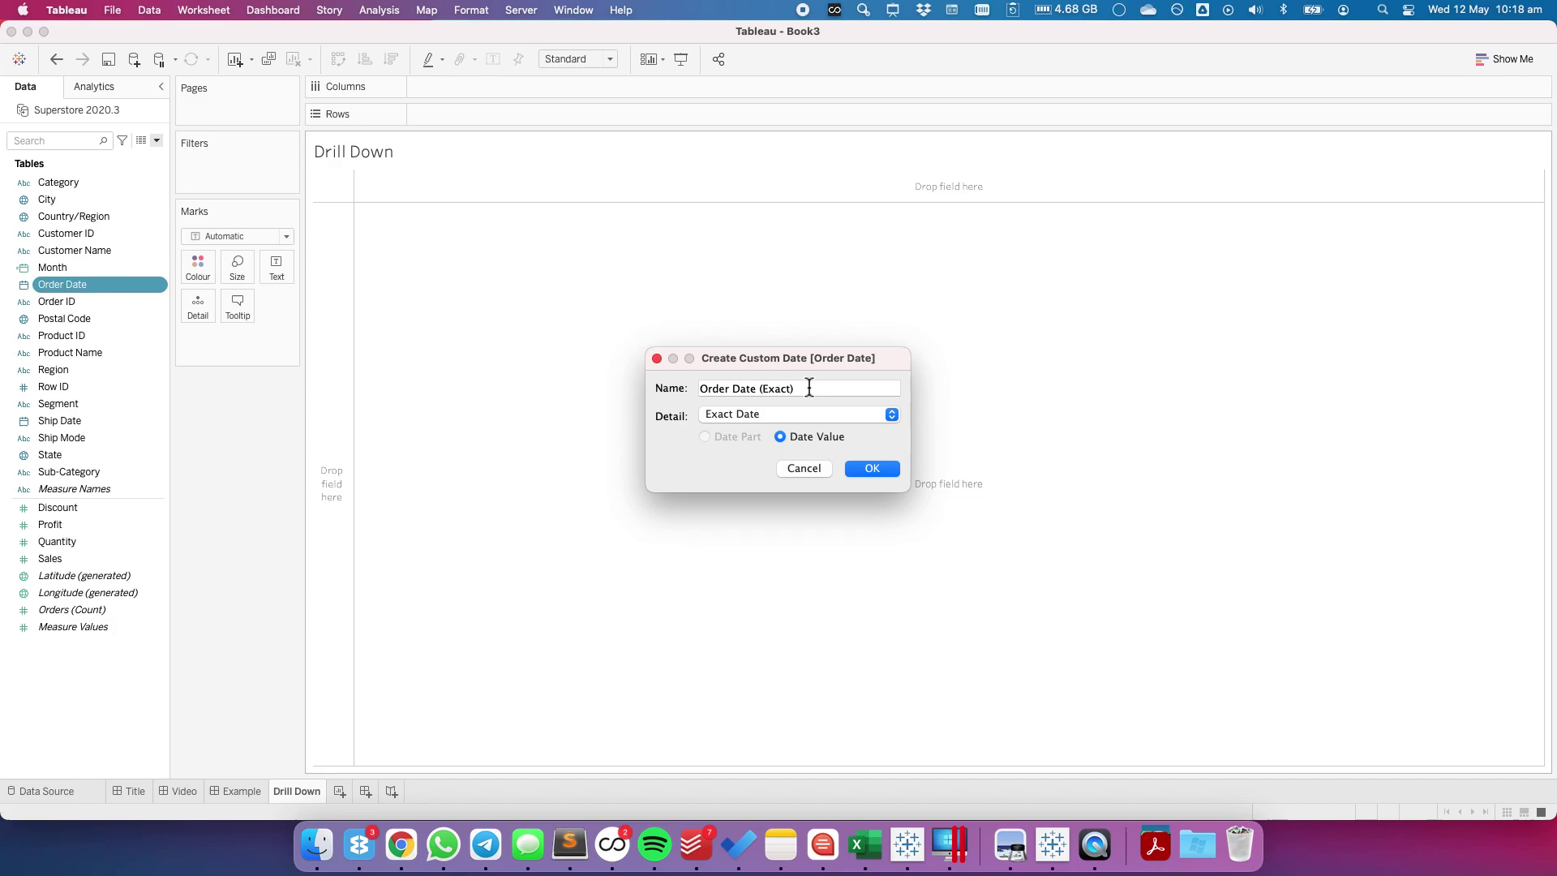
pyautogui.write('Day')
pyautogui.click(707, 415)
pyautogui.click(711, 469)
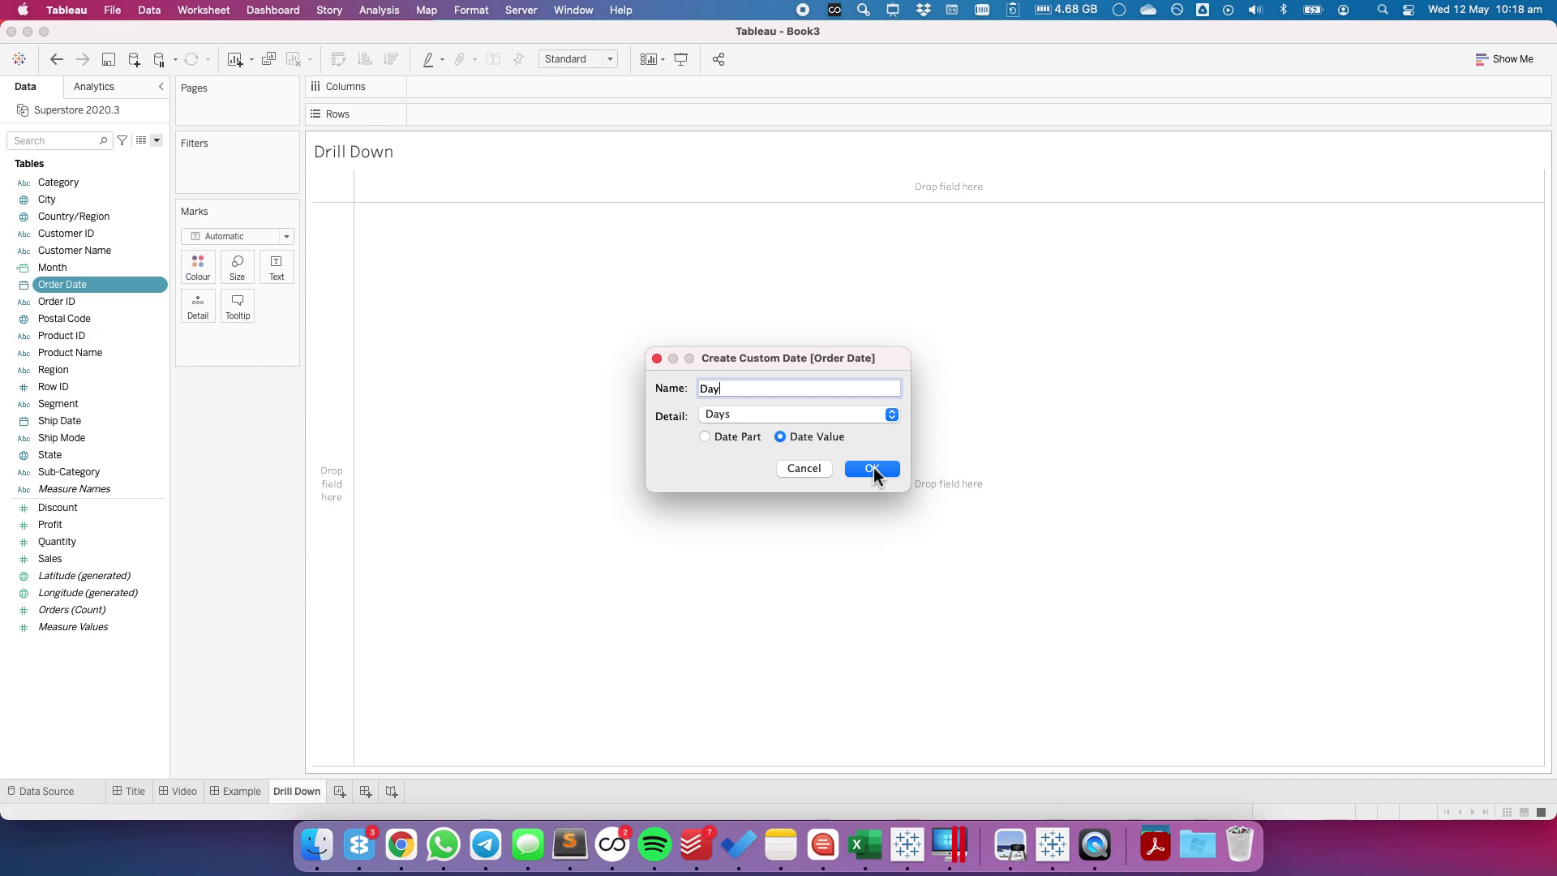
pyautogui.click(872, 470)
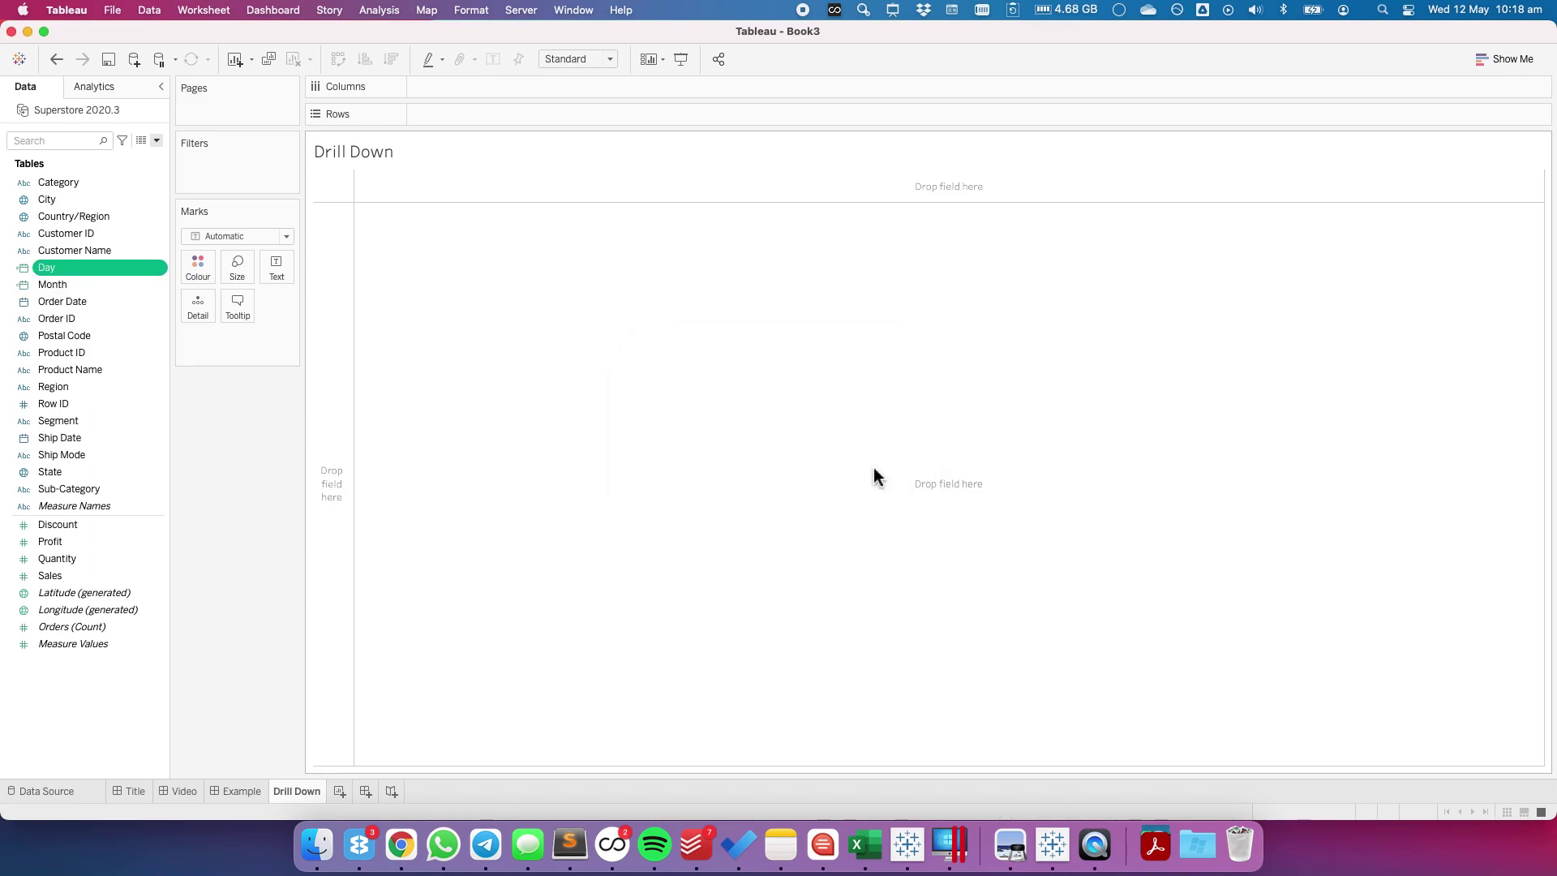
# Start a set on the Month field named Month Set, leaving all 48 months unchecked
pyautogui.click(79, 285)
pyautogui.rightClick(87, 289)
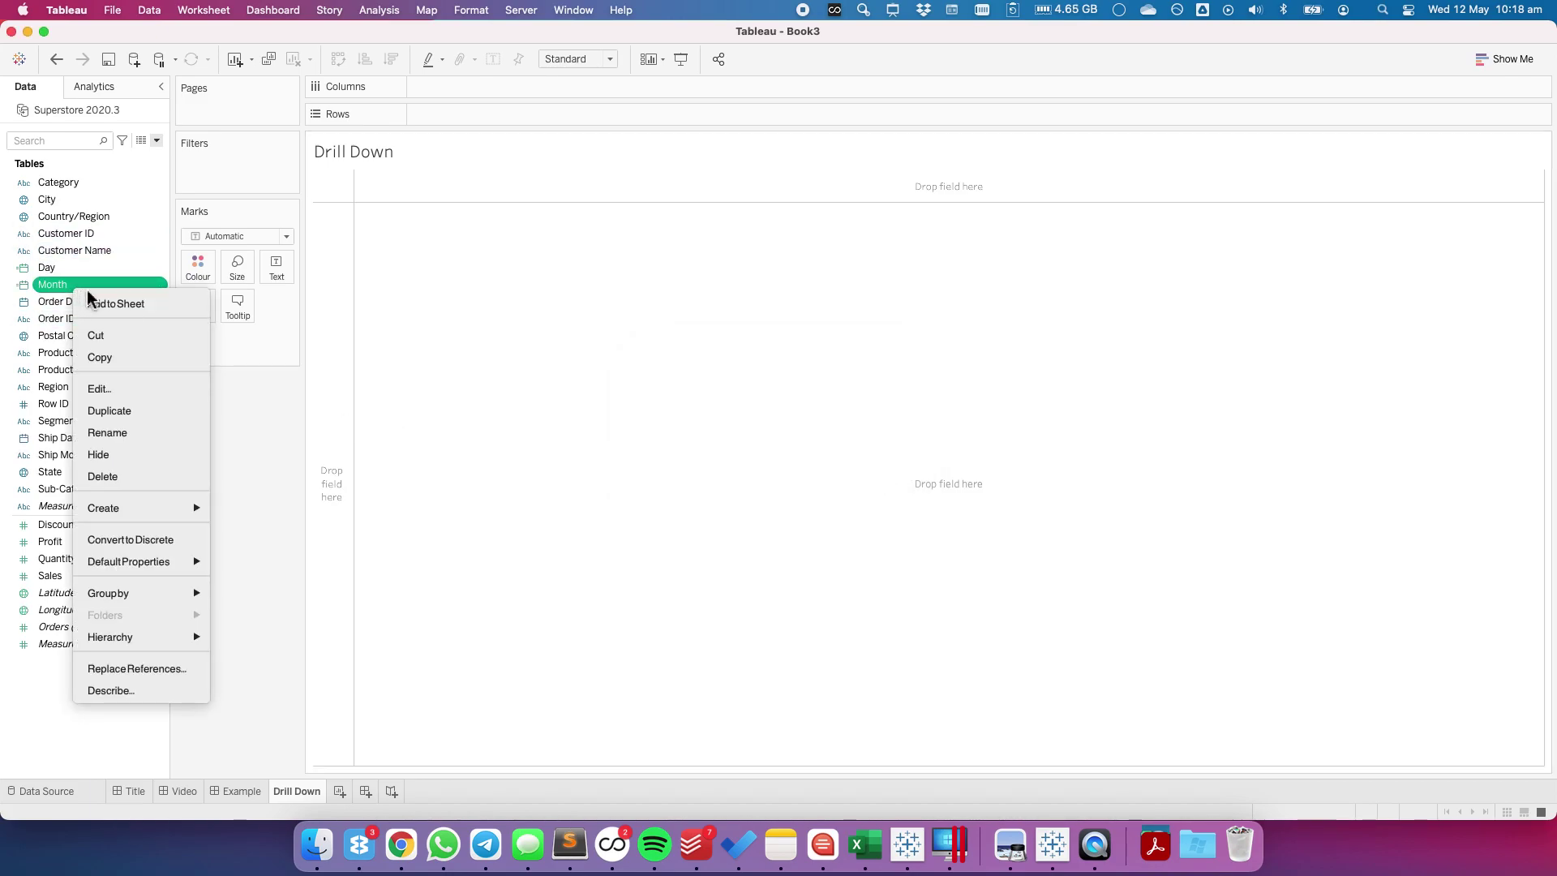
pyautogui.moveTo(171, 508)
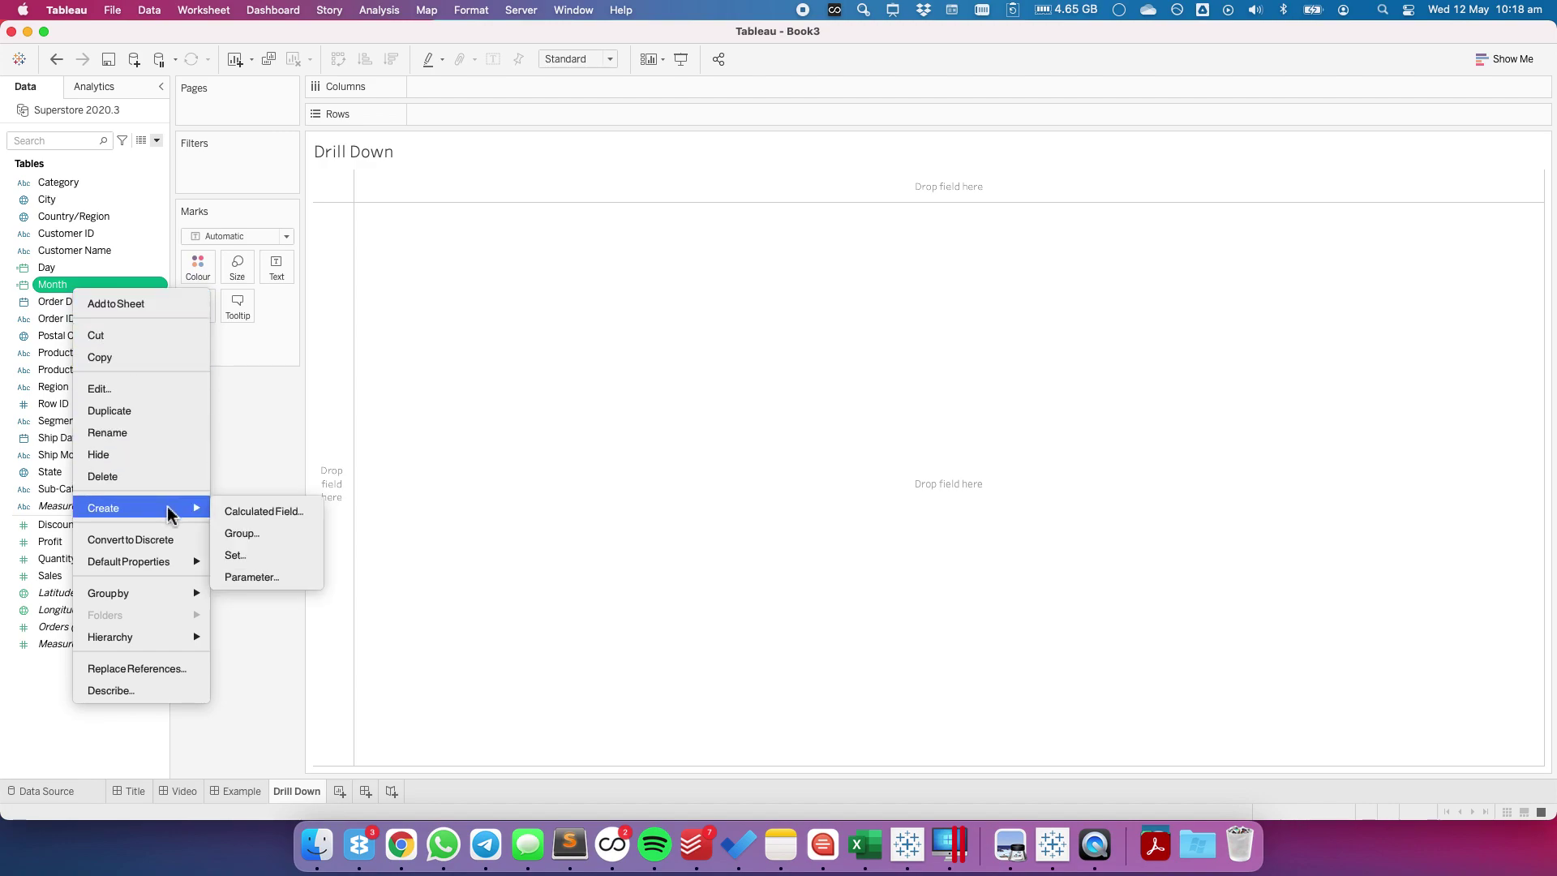
pyautogui.click(236, 555)
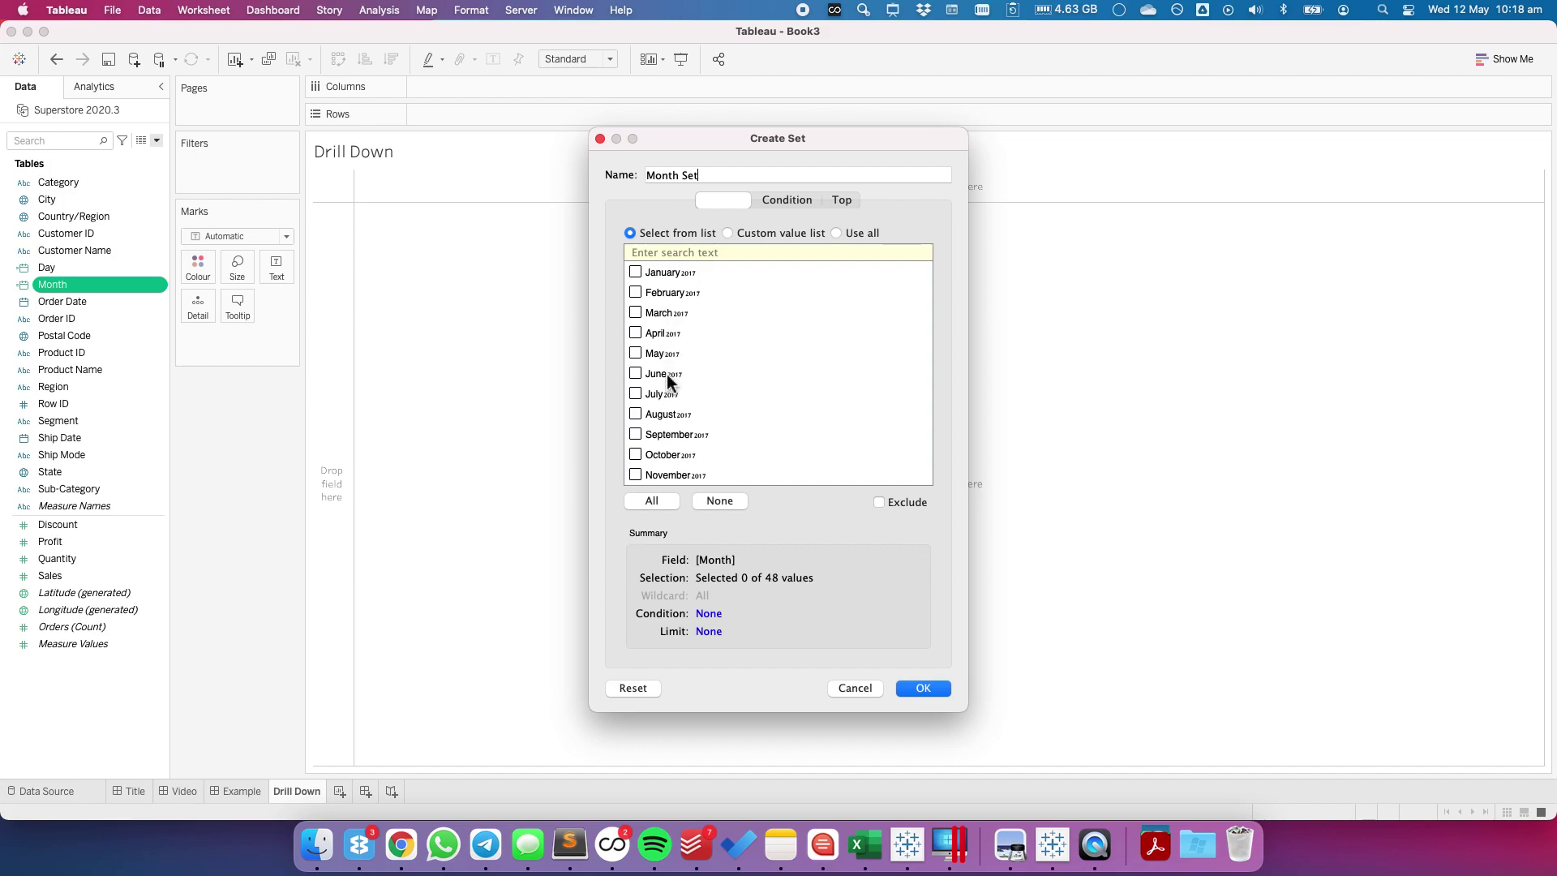
pyautogui.scroll(-15, 695, 399)
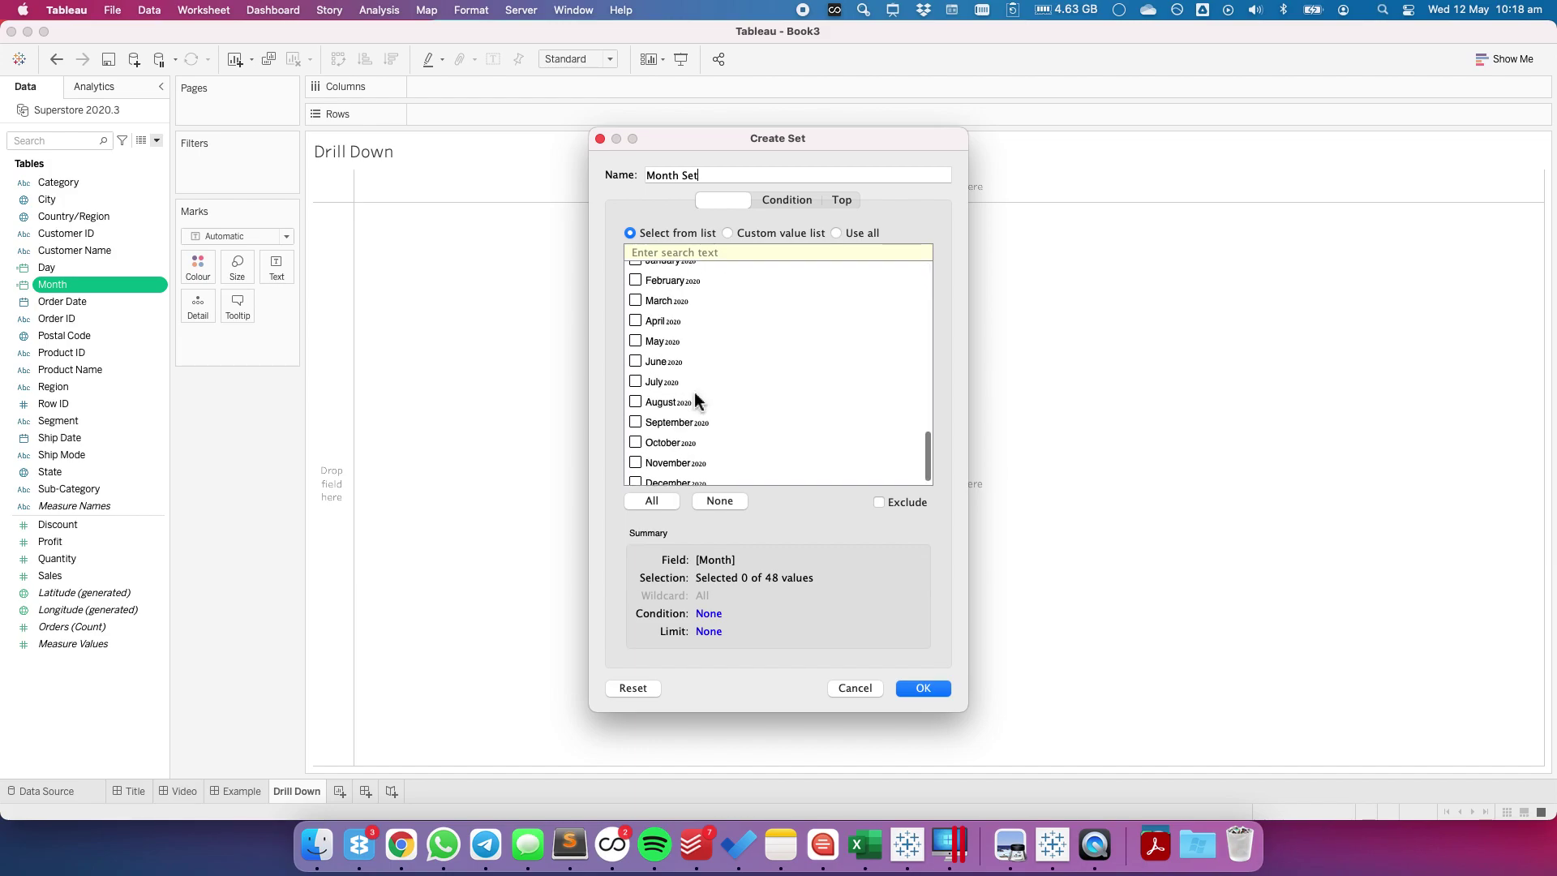
pyautogui.scroll(15, 695, 400)
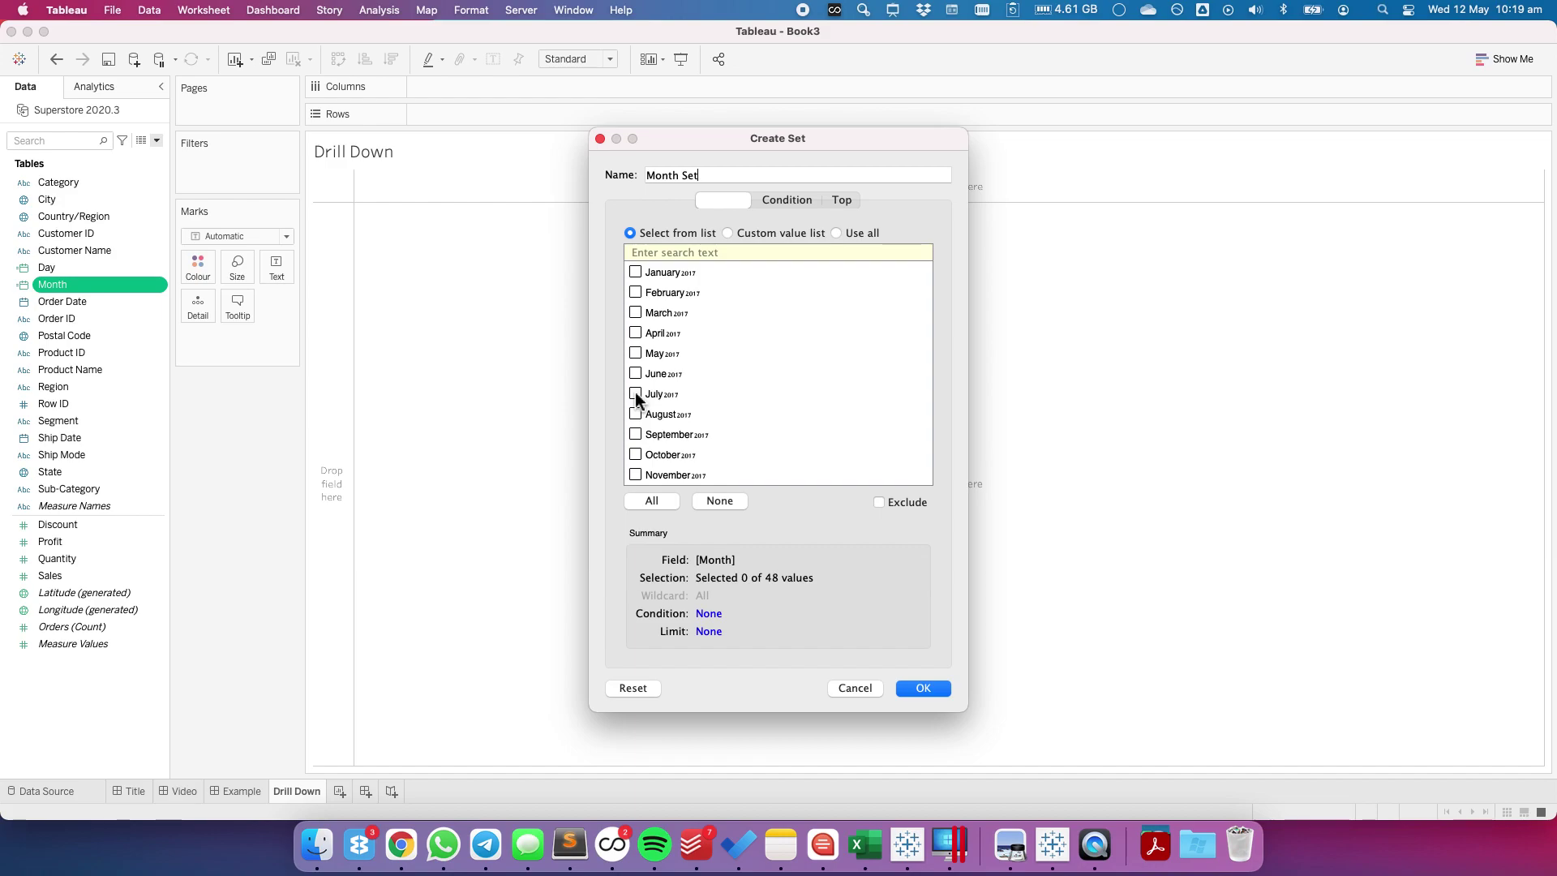
# Save Month Set and start a new calculated field named Month to Day
pyautogui.click(923, 688)
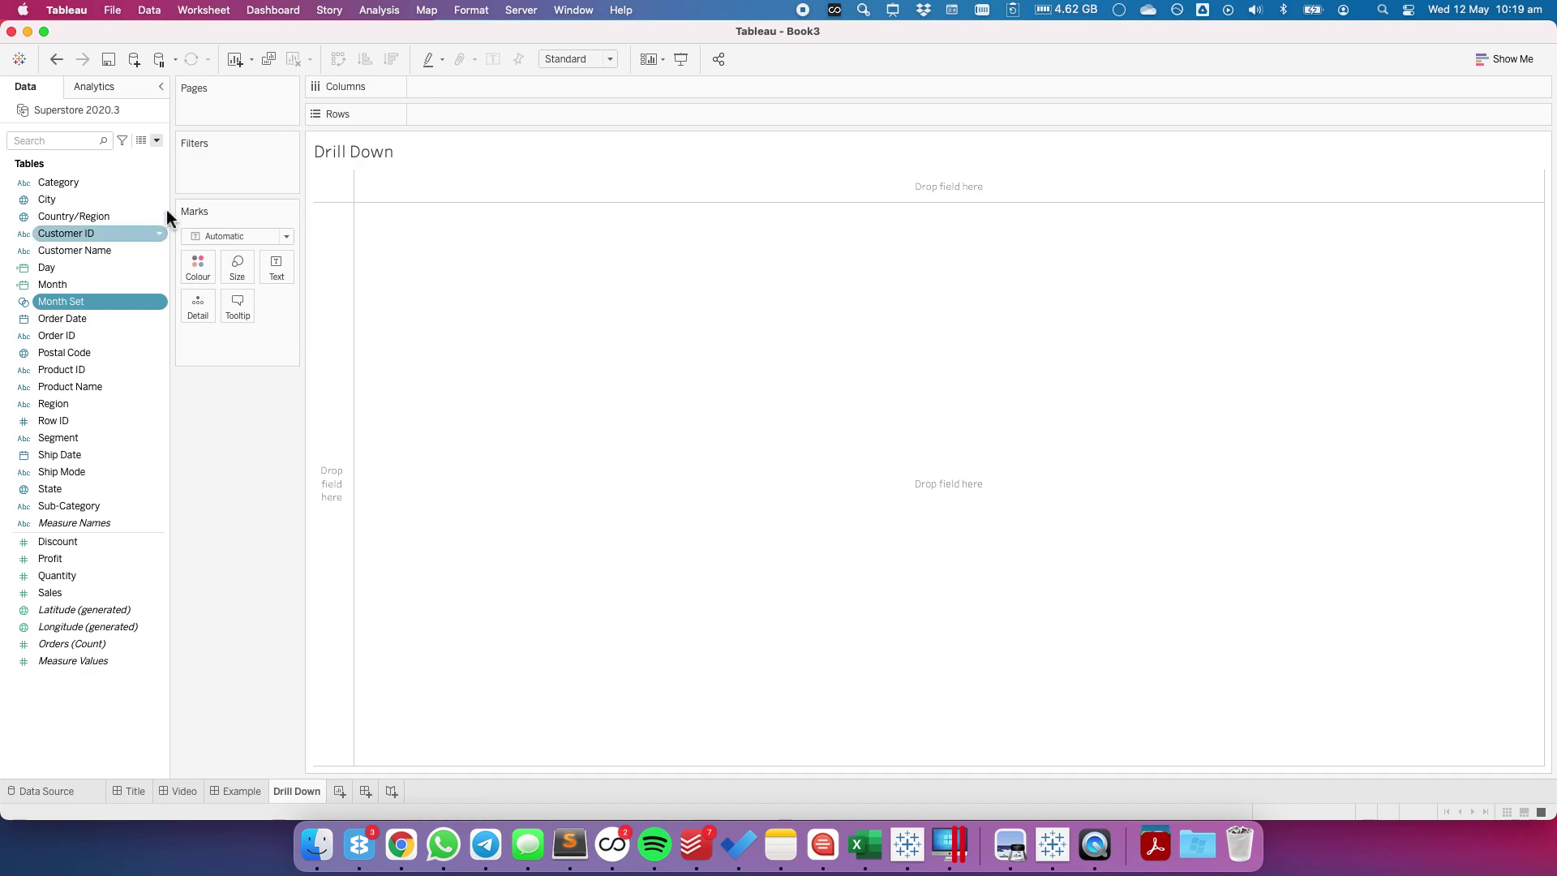
pyautogui.click(158, 141)
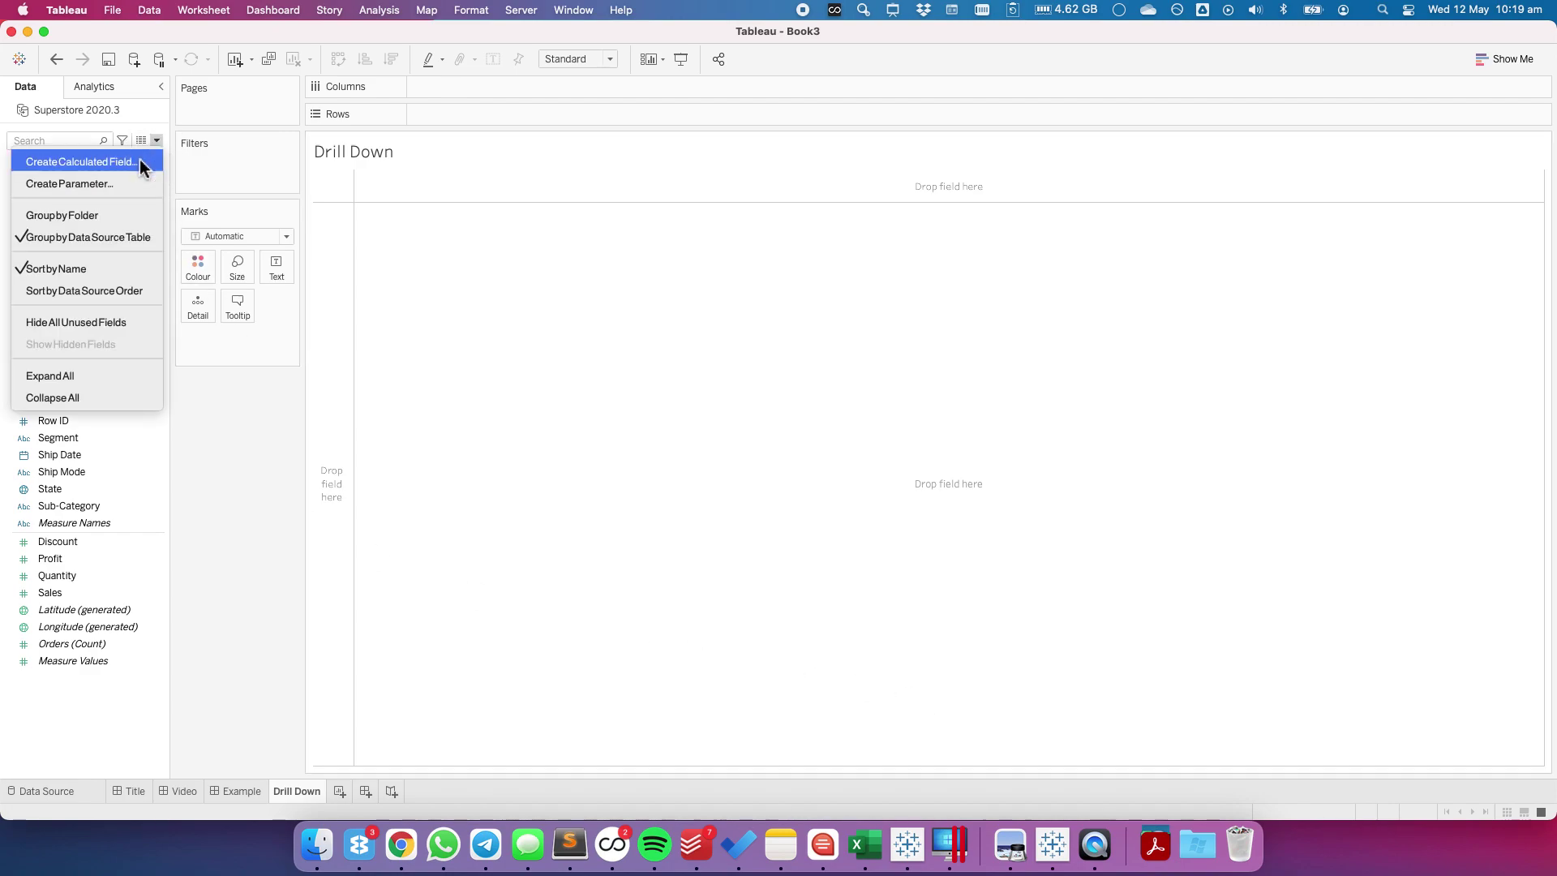
pyautogui.click(143, 165)
pyautogui.write('Month to Day')
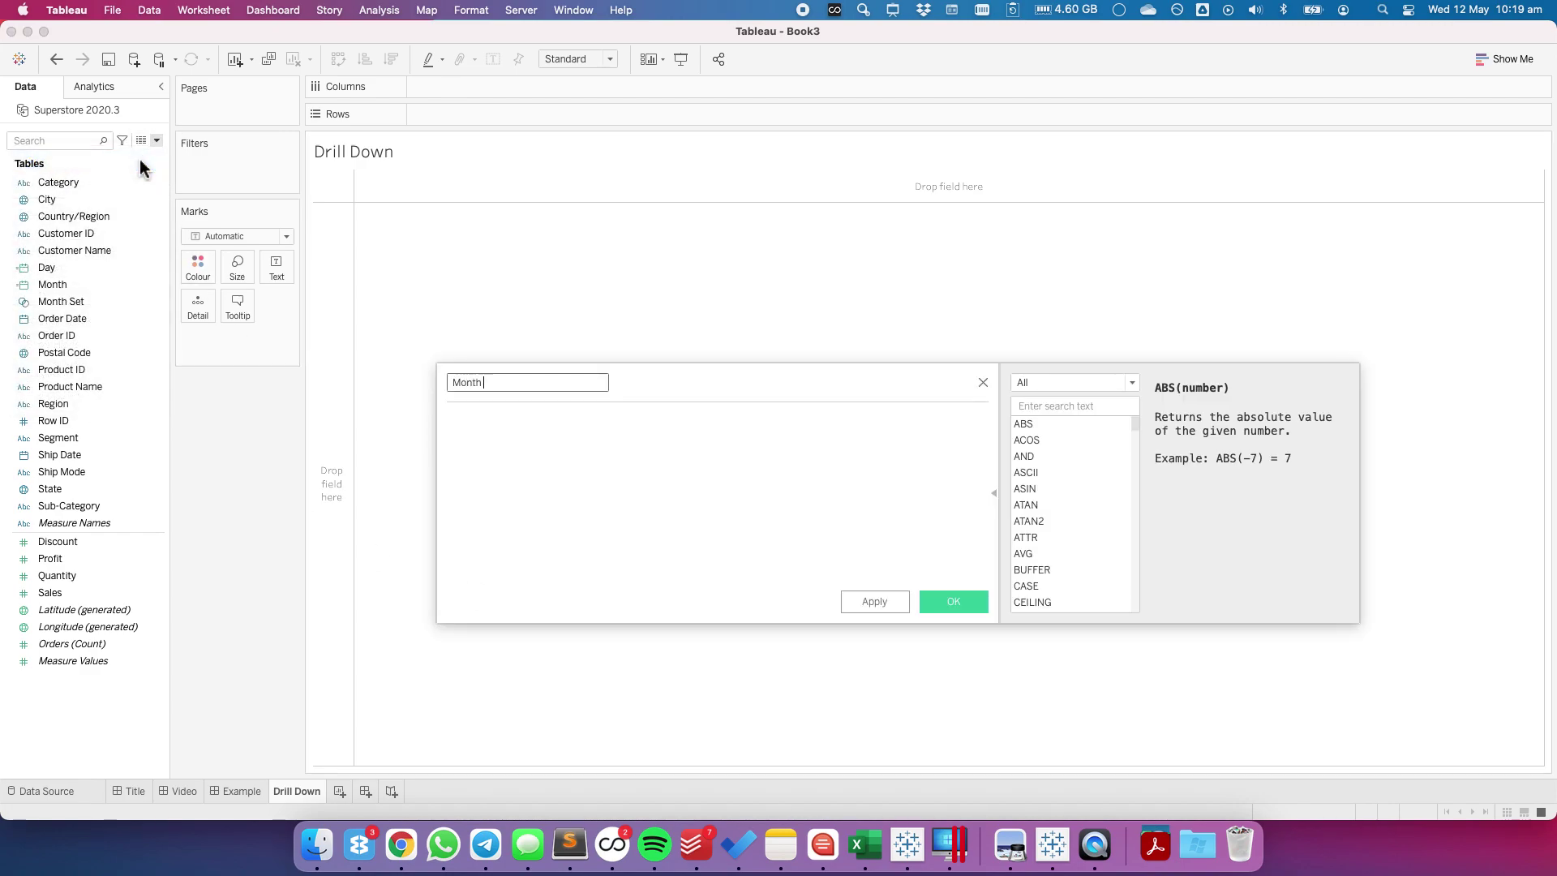
pyautogui.click(626, 535)
# Enter the formula IF [Month Set] THEN [Day] ELSE [Month] END and save it
pyautogui.write('IF mon')
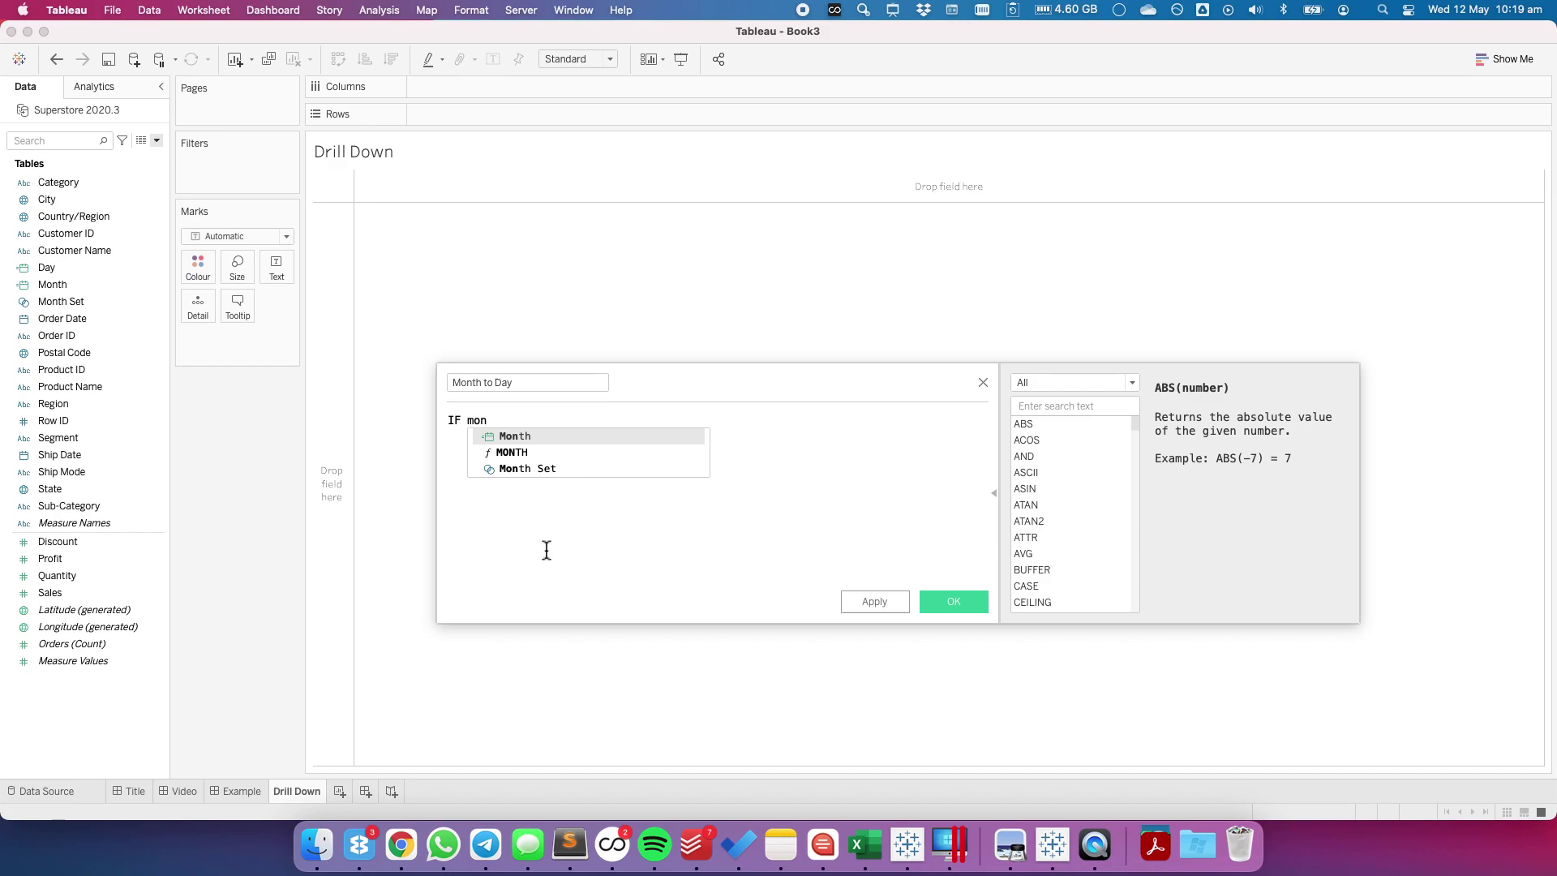
pyautogui.click(528, 471)
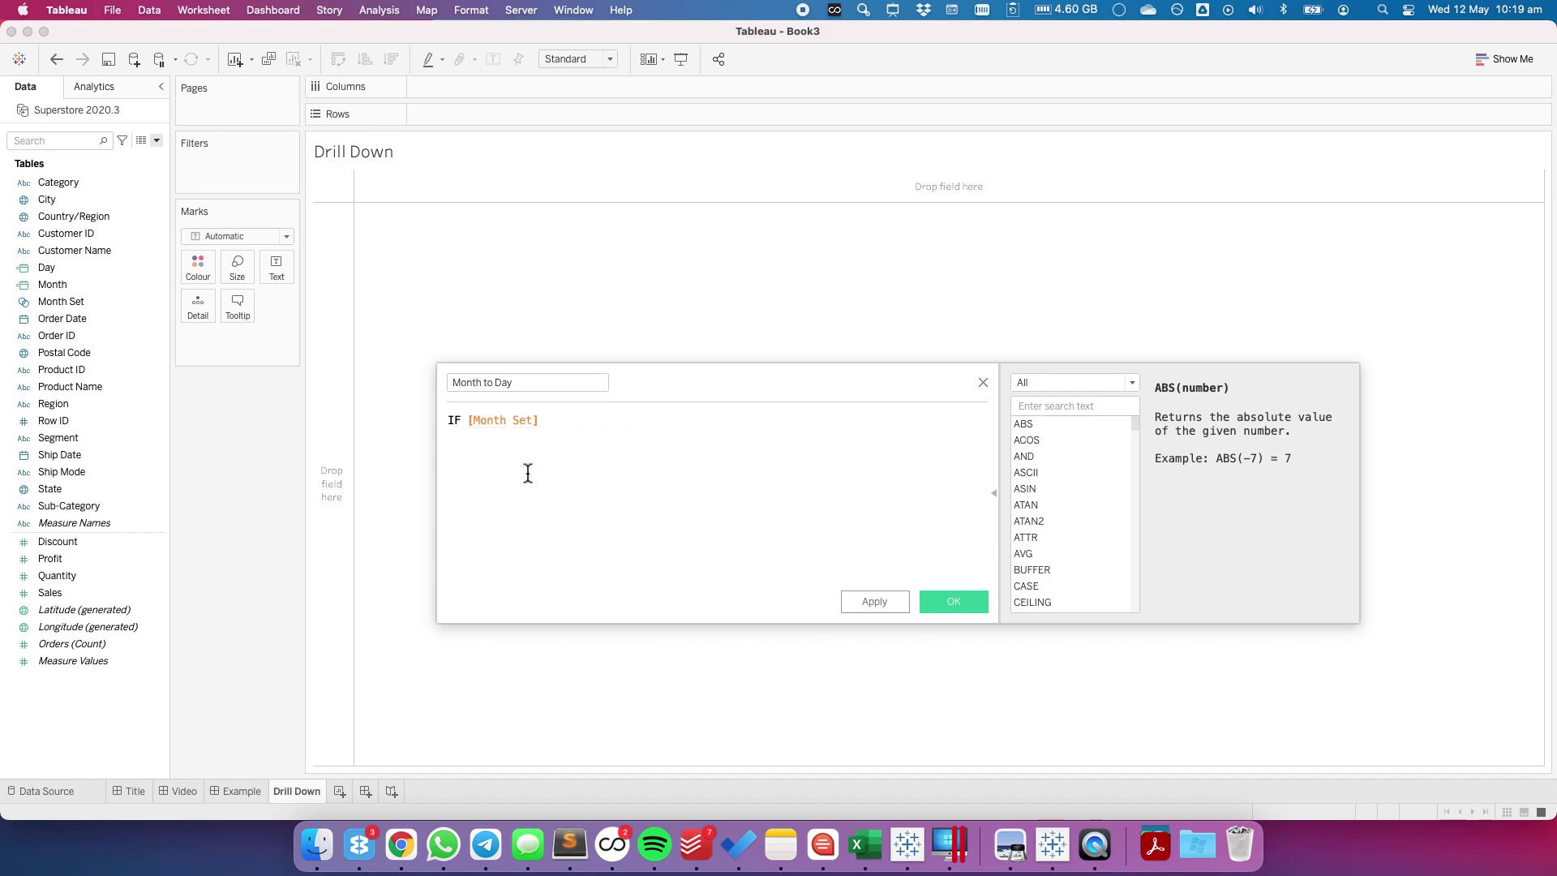
pyautogui.write('THEN day')
pyautogui.press('Return')
pyautogui.press('Return')
pyautogui.write('ELSE')
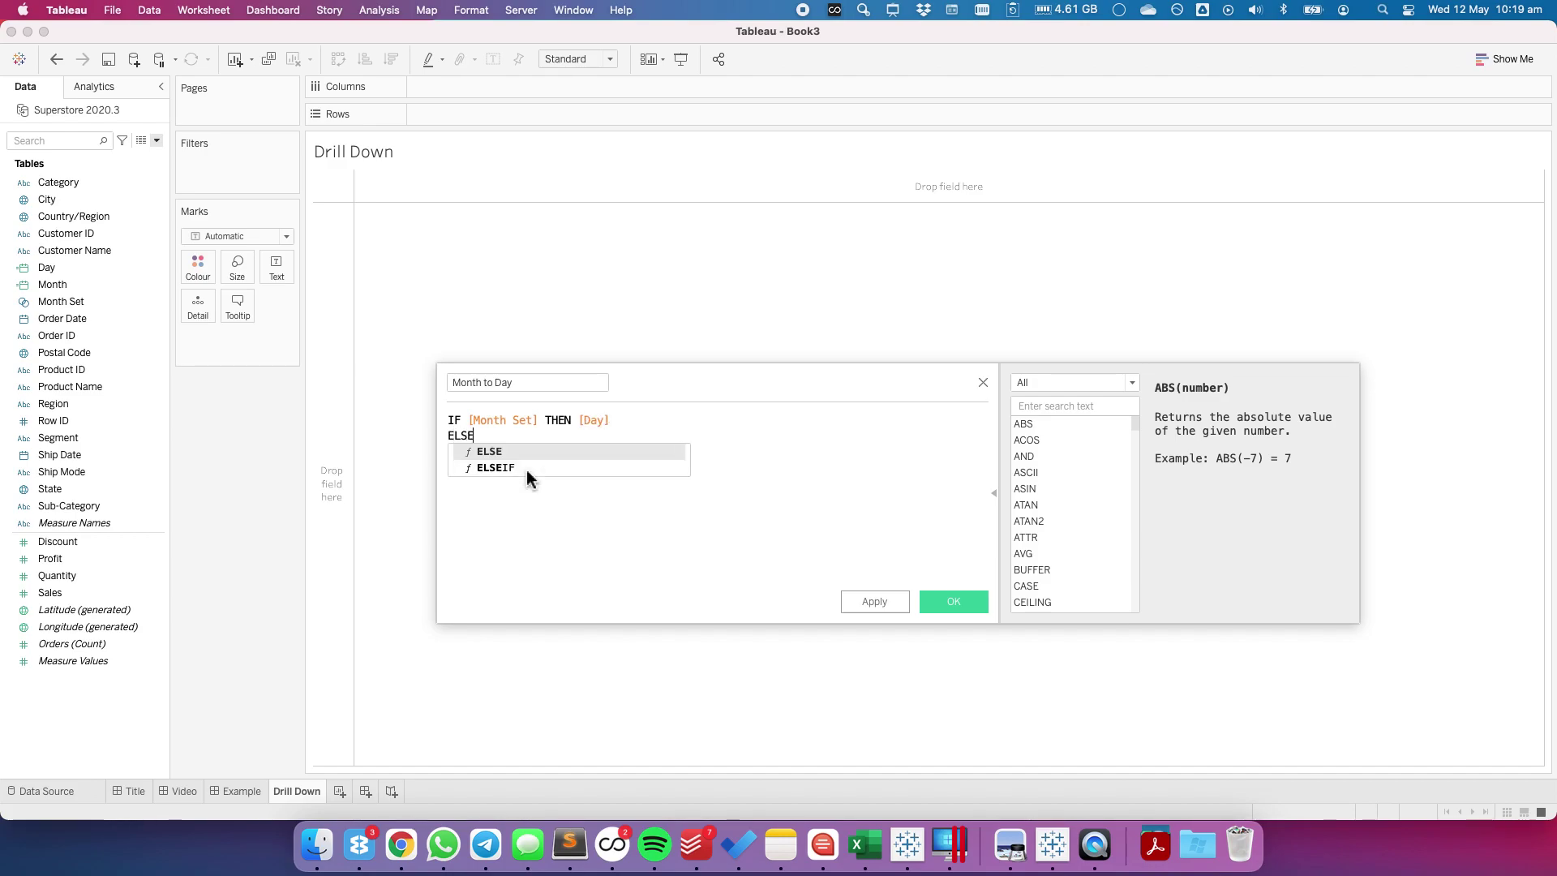
pyautogui.press('Escape')
pyautogui.write('mon')
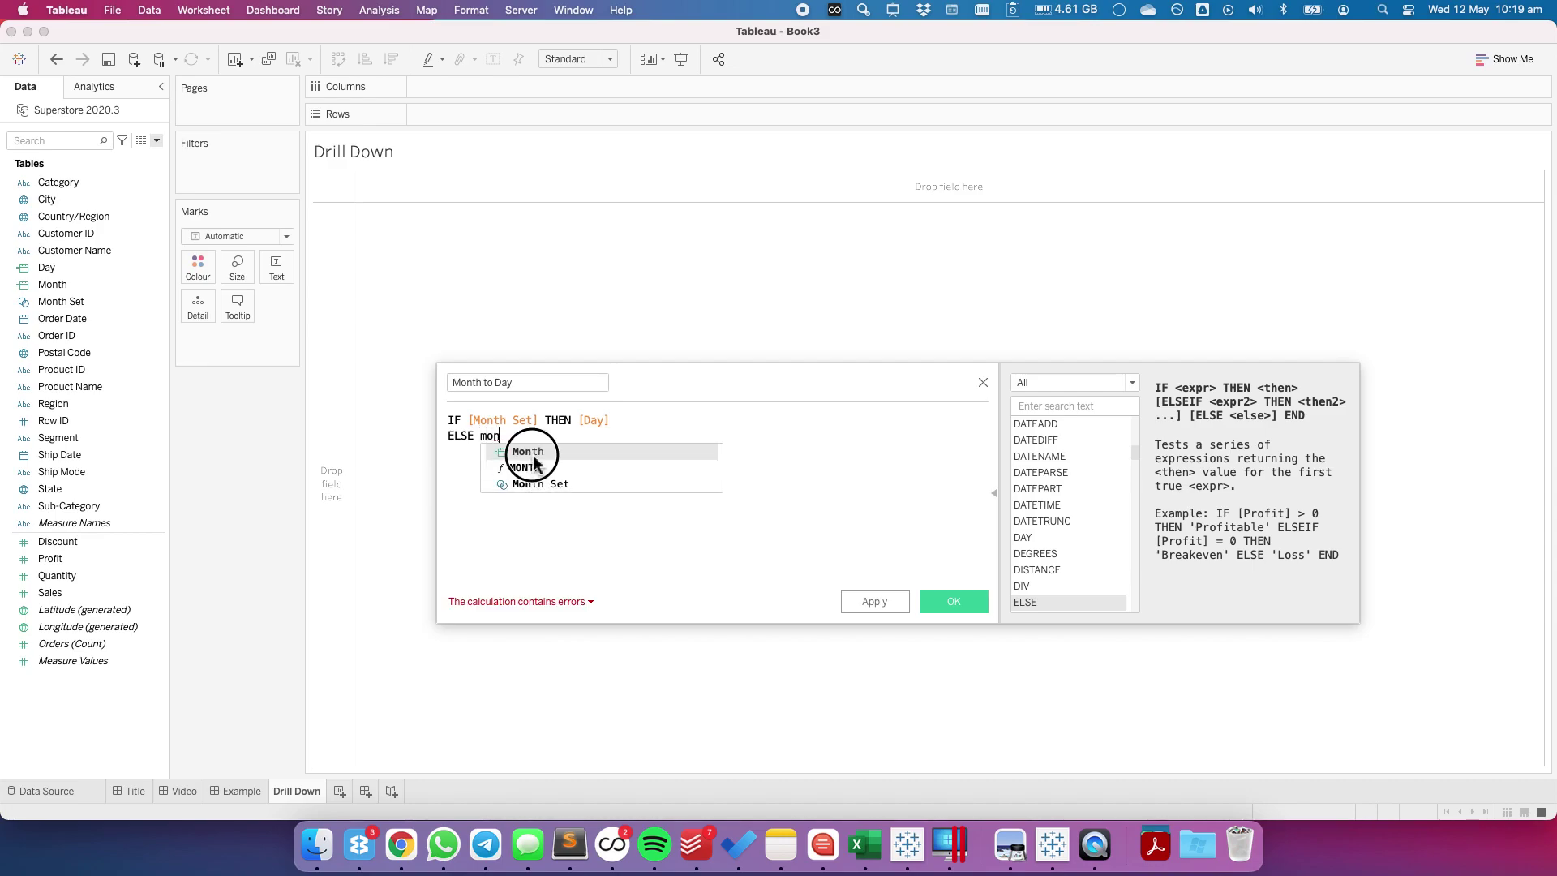
pyautogui.click(531, 452)
pyautogui.press('Return')
pyautogui.write('END')
pyautogui.press('Escape')
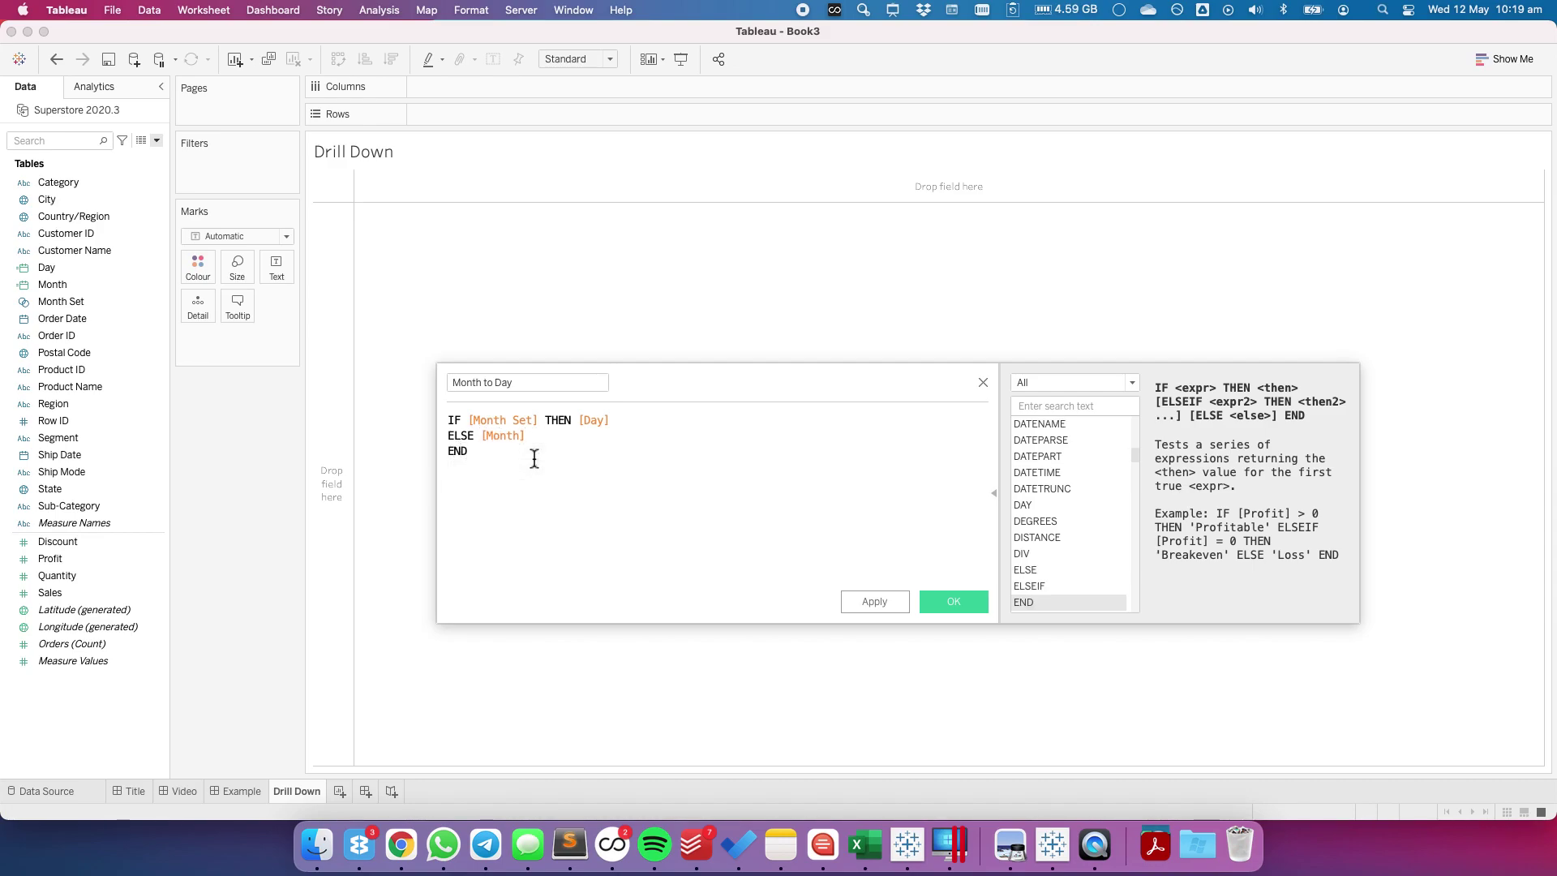
pyautogui.click(592, 422)
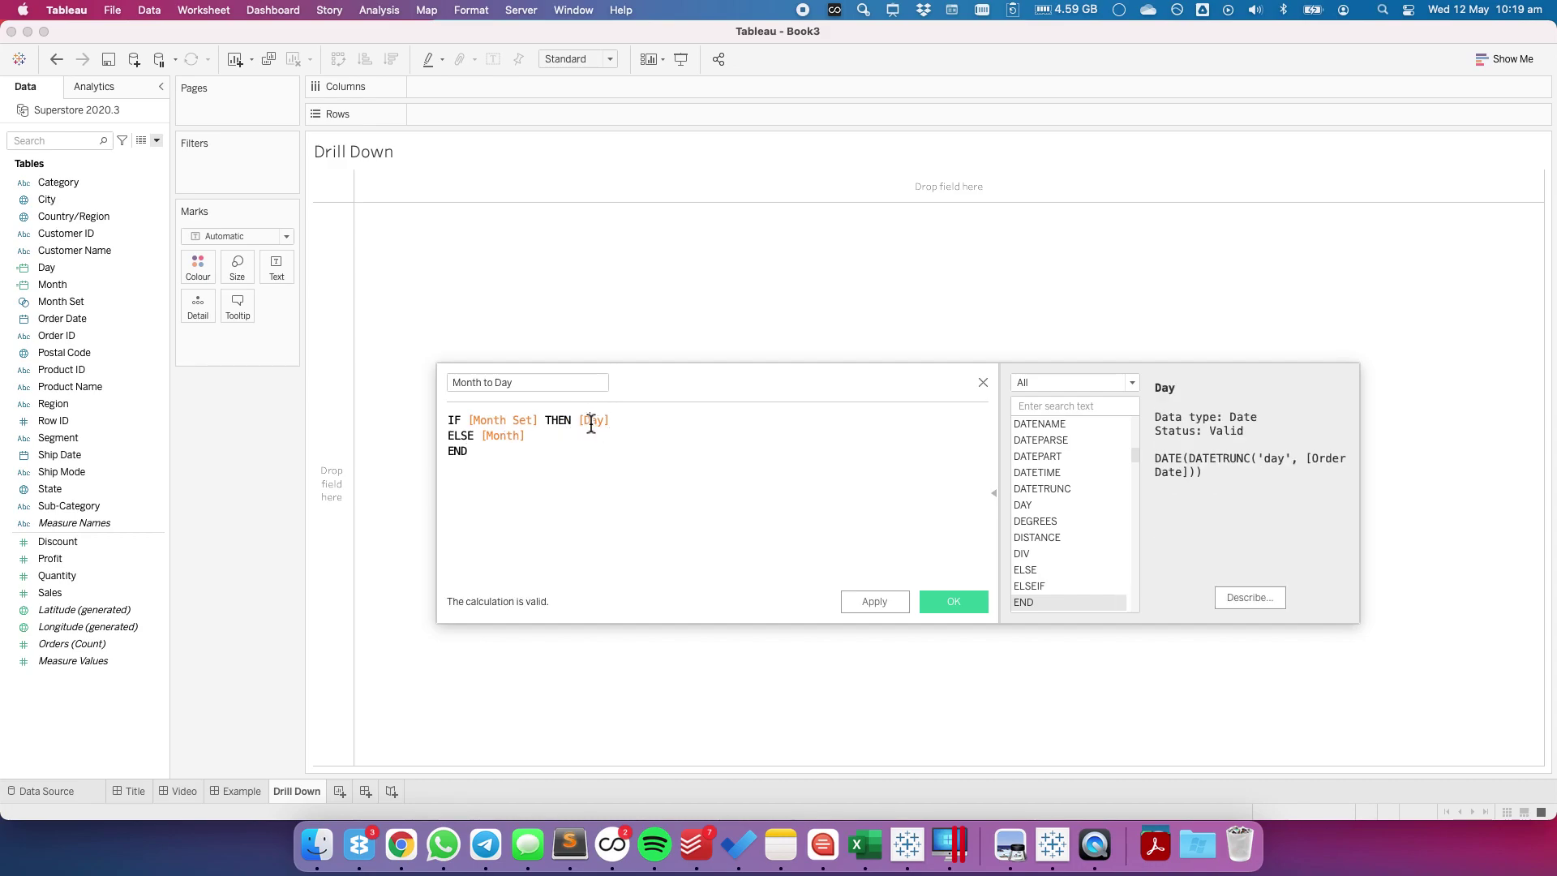
pyautogui.click(939, 610)
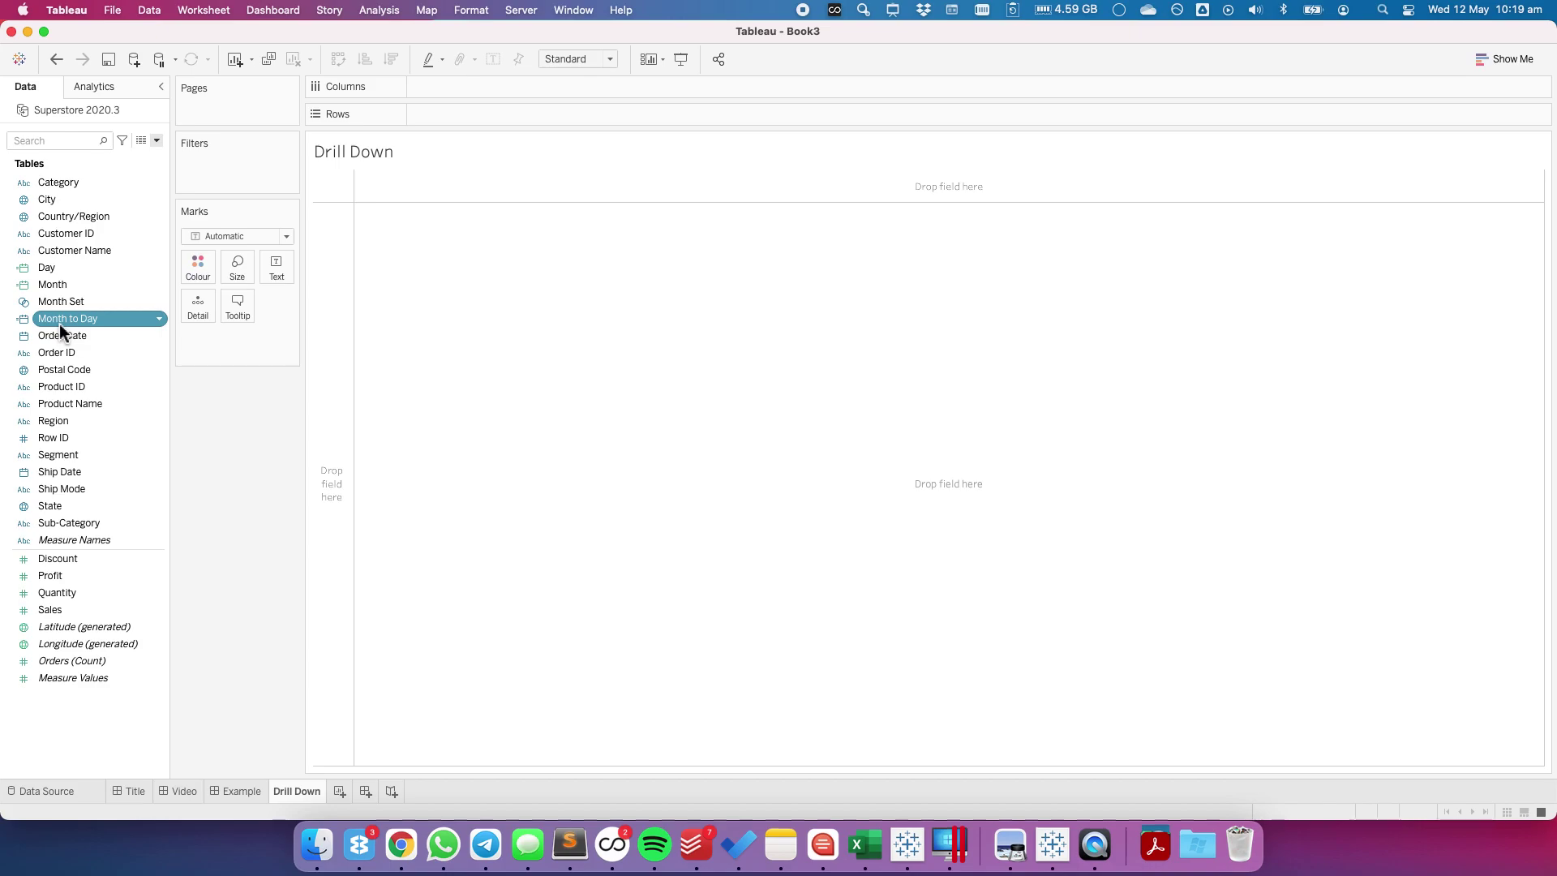
# Place Month to Day on Columns as a continuous date and drag Sales onto Rows
pyautogui.moveTo(61, 331); pyautogui.dragTo(433, 99)
pyautogui.click(734, 268)
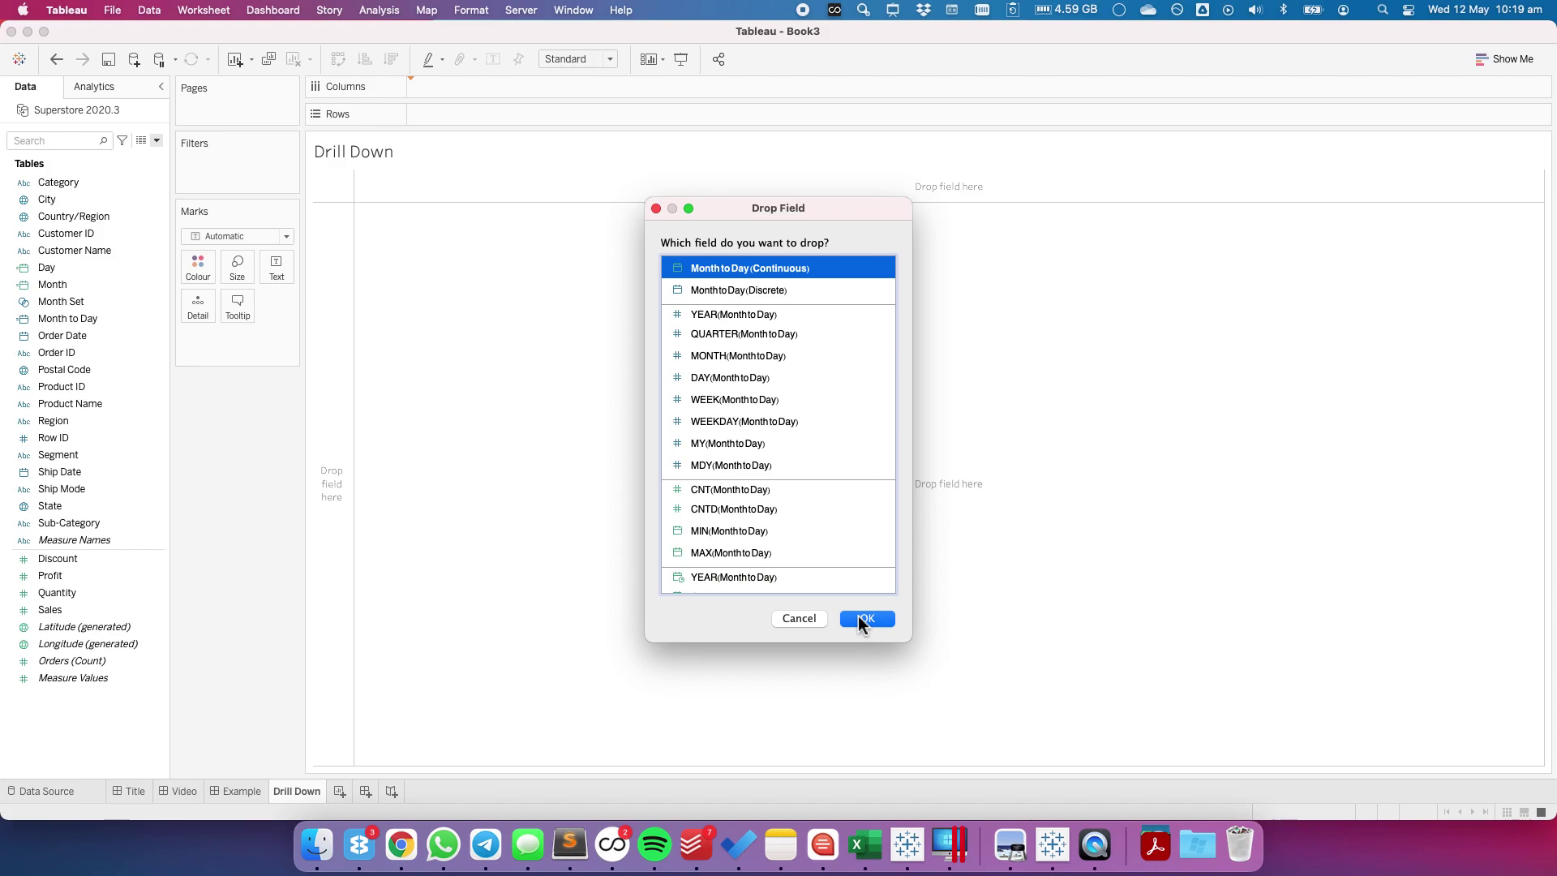
pyautogui.click(863, 622)
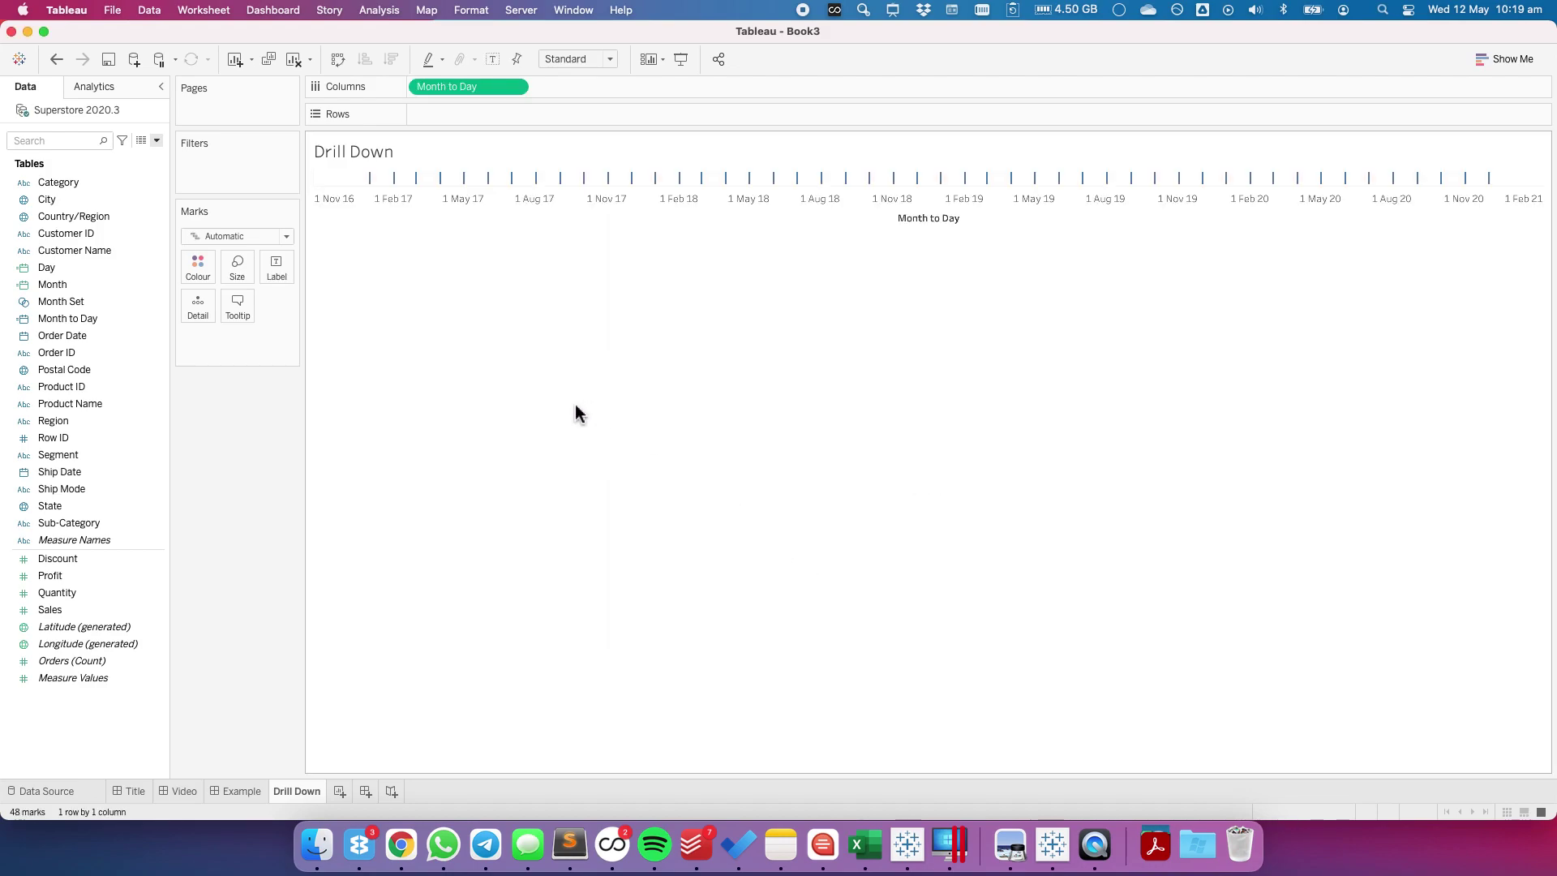
pyautogui.moveTo(50, 610)
pyautogui.mouseDown()
pyautogui.moveTo(71, 611)
pyautogui.moveTo(466, 118)
pyautogui.mouseUp()
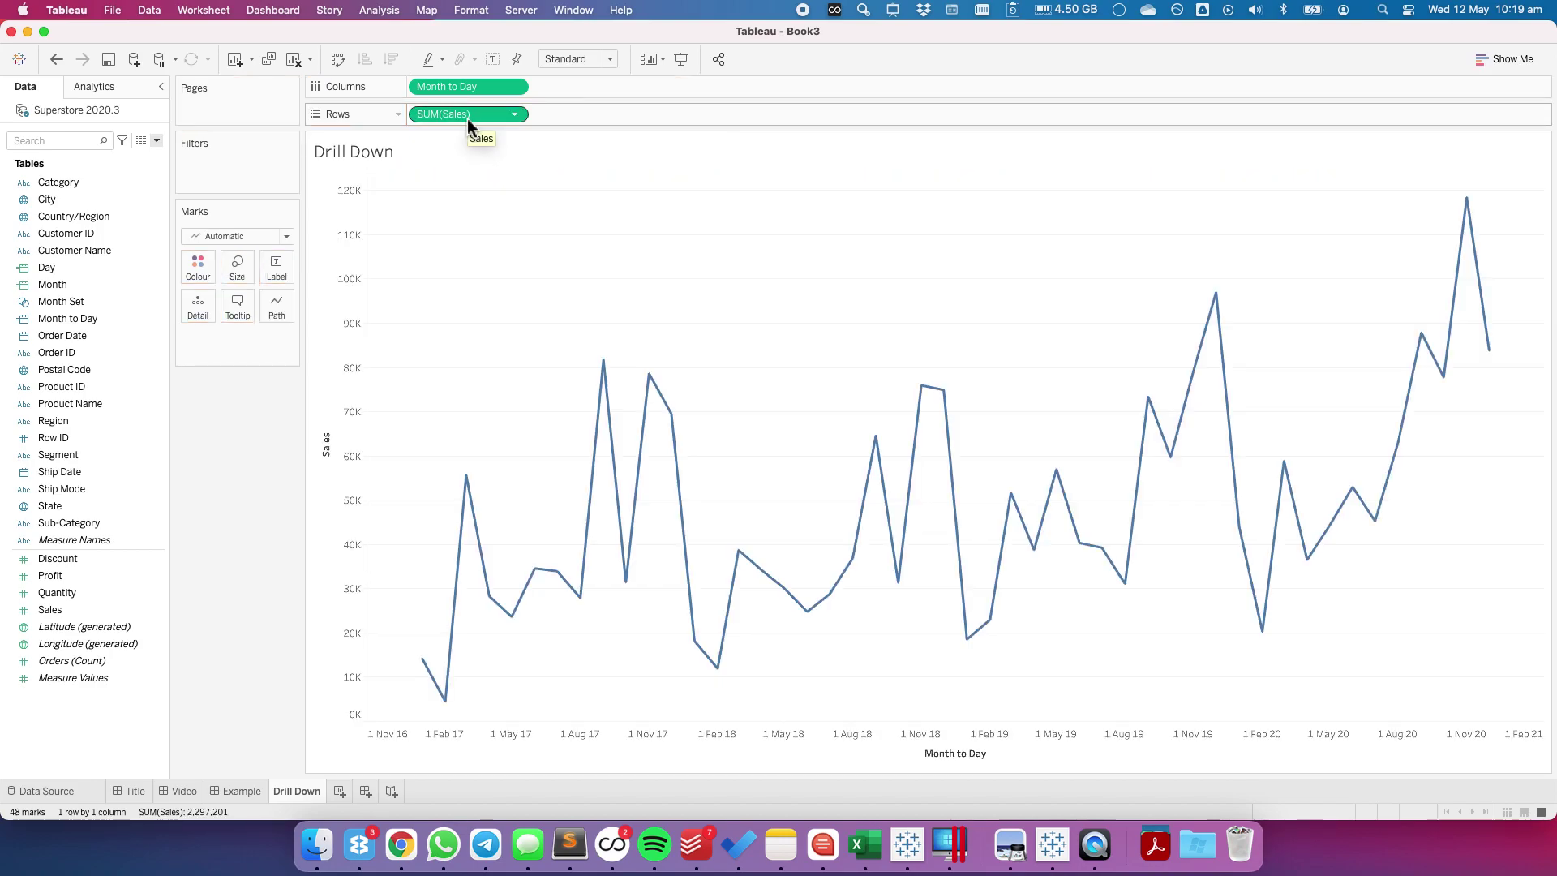
# Select the September 2017 sales point, then clear the selection
pyautogui.click(604, 362)
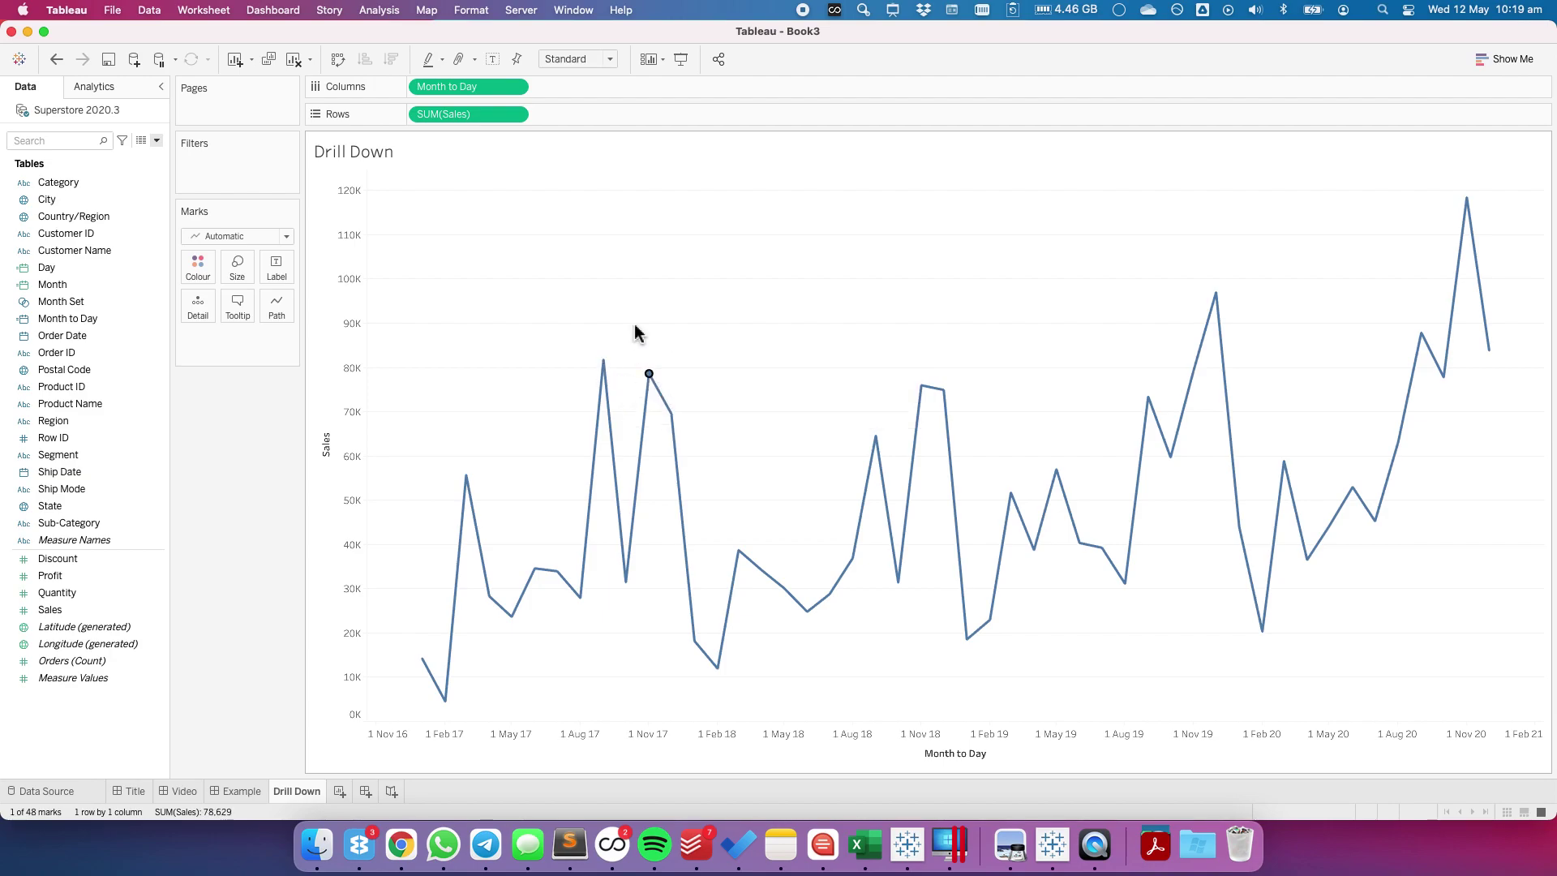
pyautogui.click(599, 289)
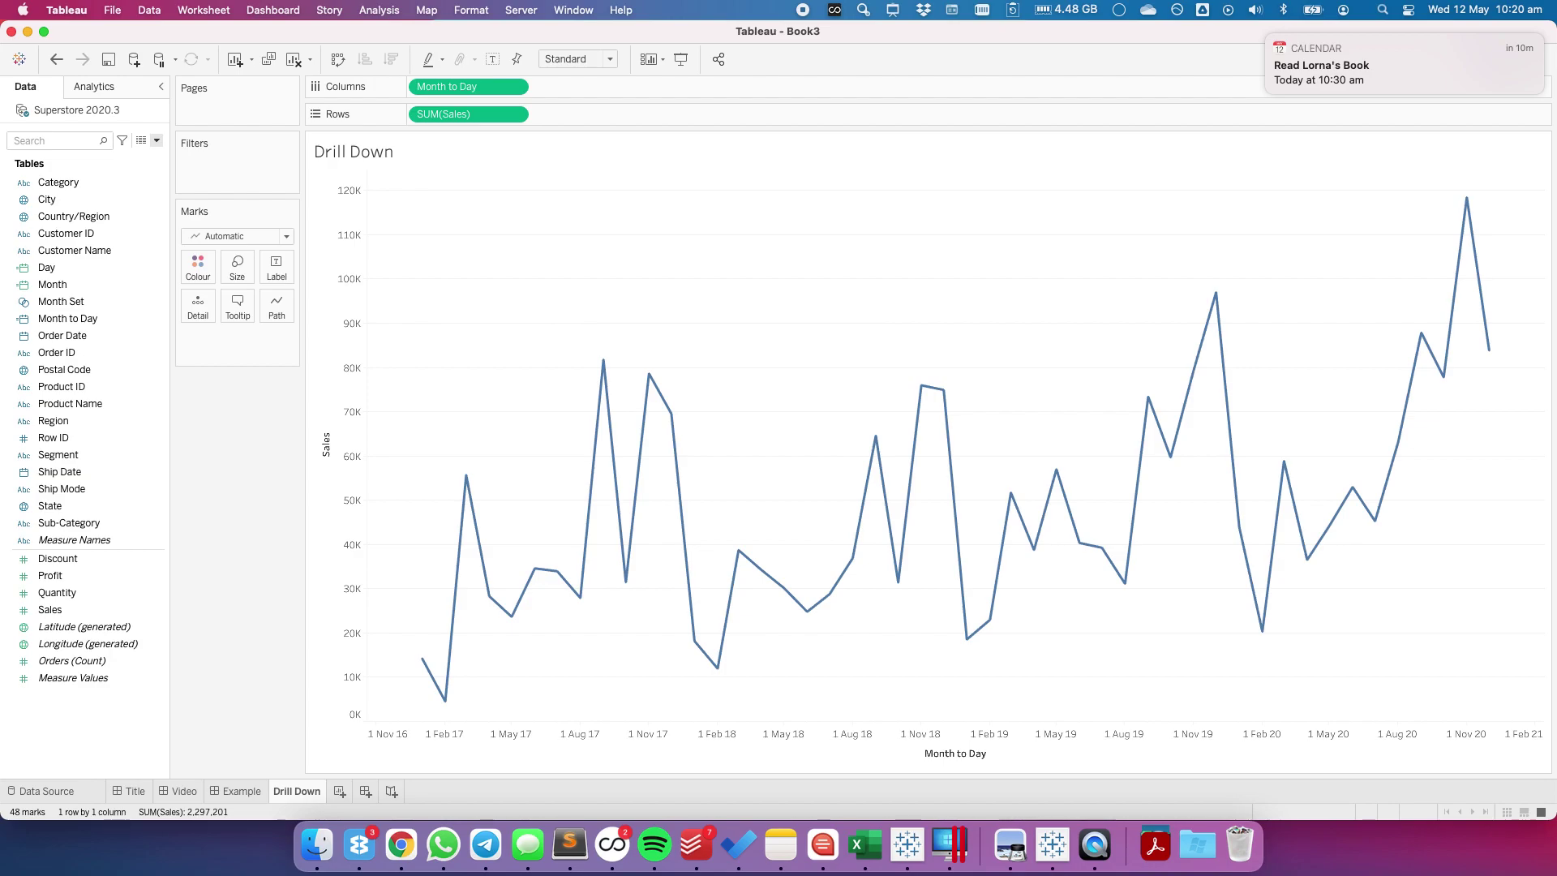
# Put the Month field on Path in the Marks card and dismiss the calendar notification
pyautogui.click(65, 285)
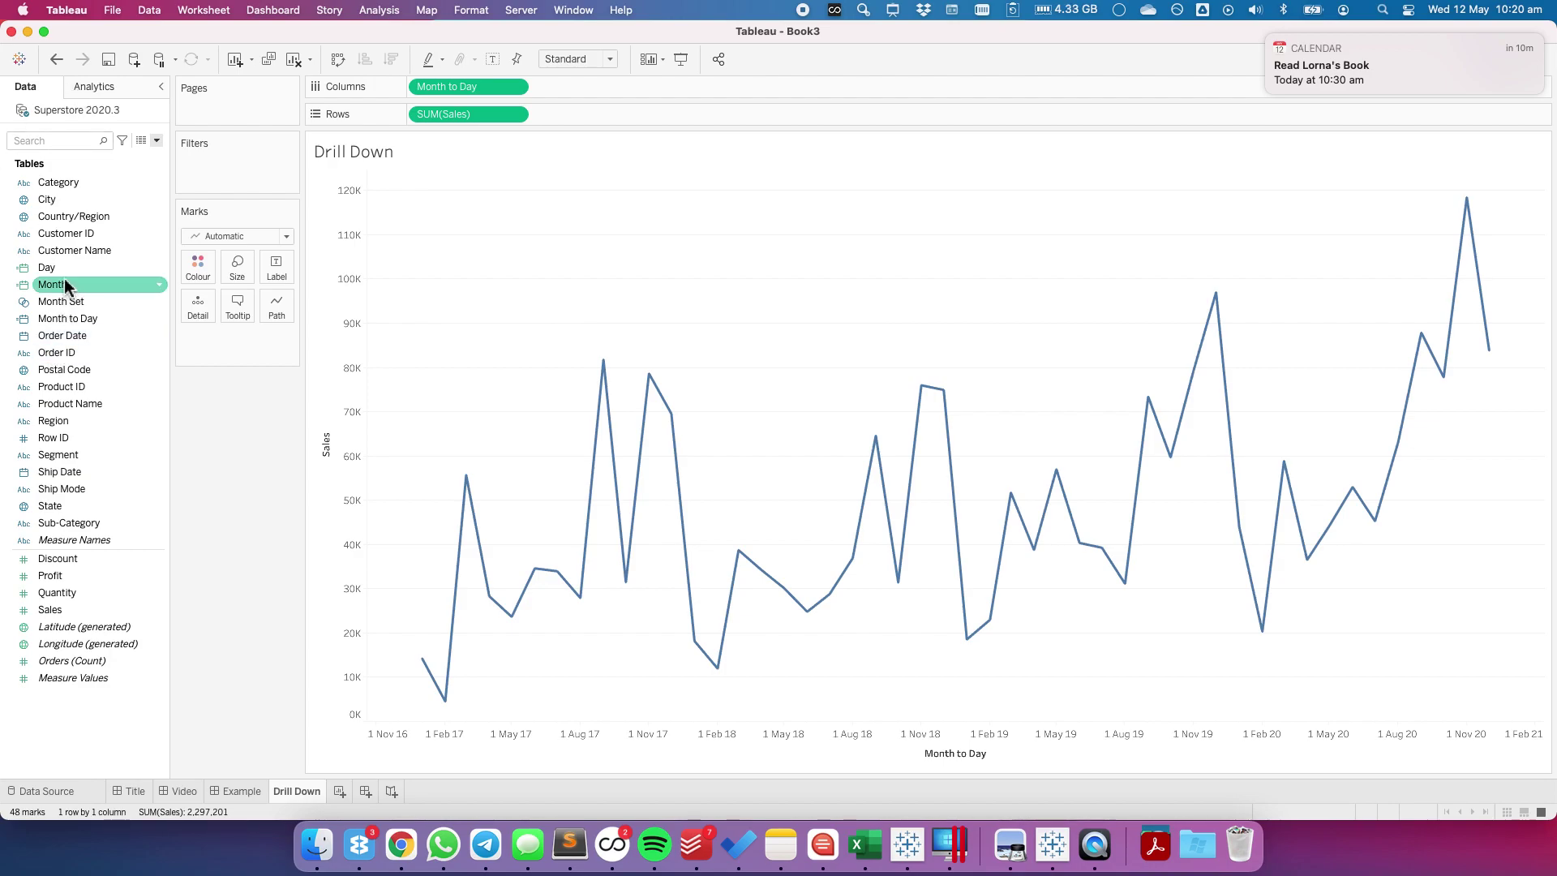
pyautogui.moveTo(65, 285); pyautogui.dragTo(278, 307)
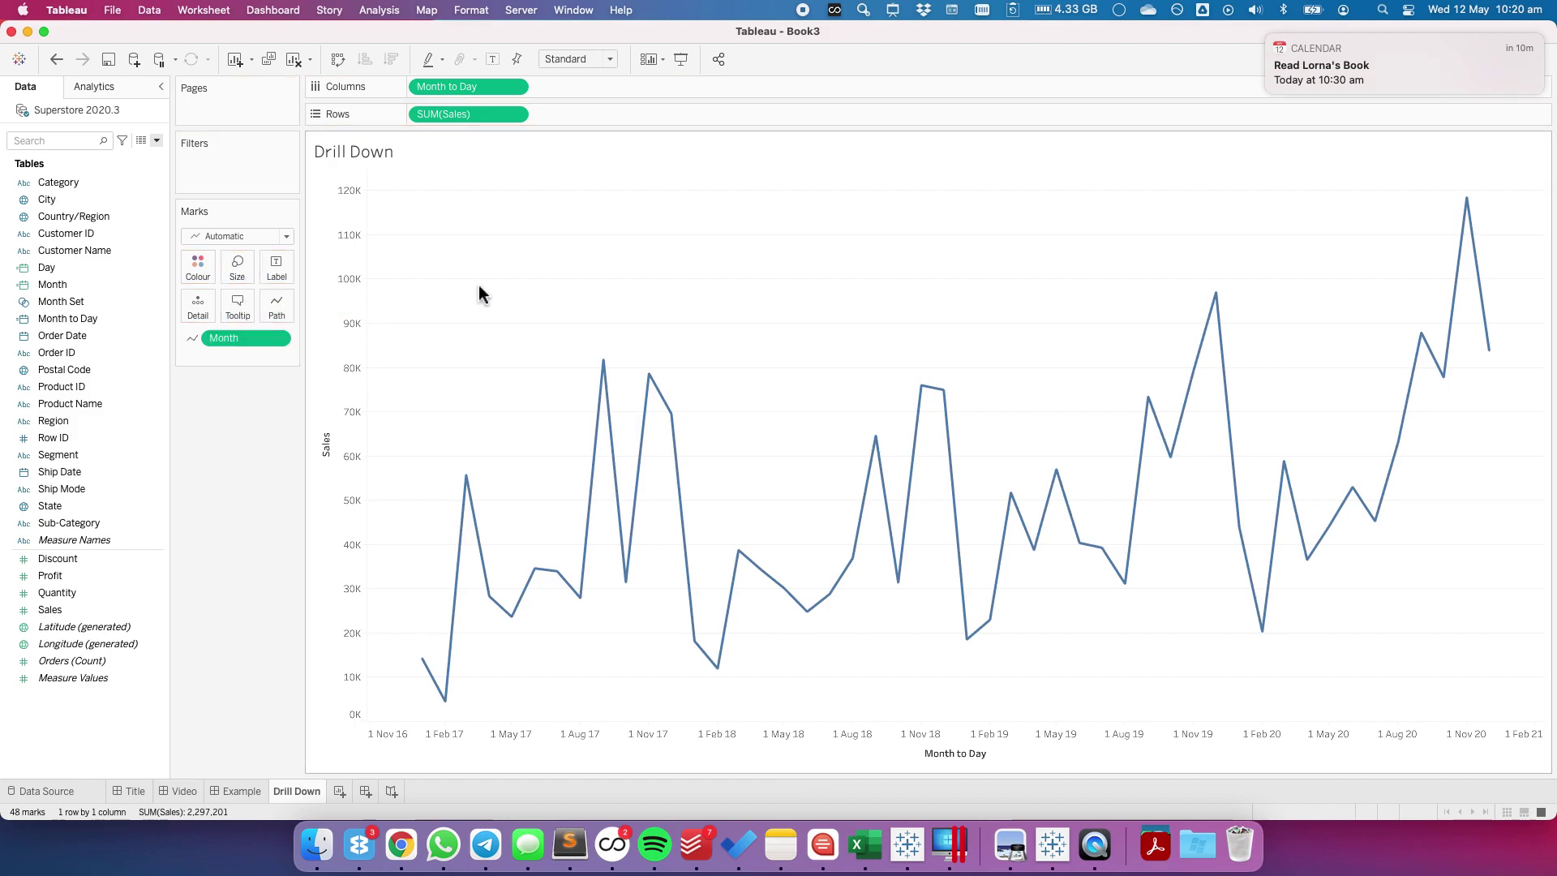
pyautogui.click(1268, 38)
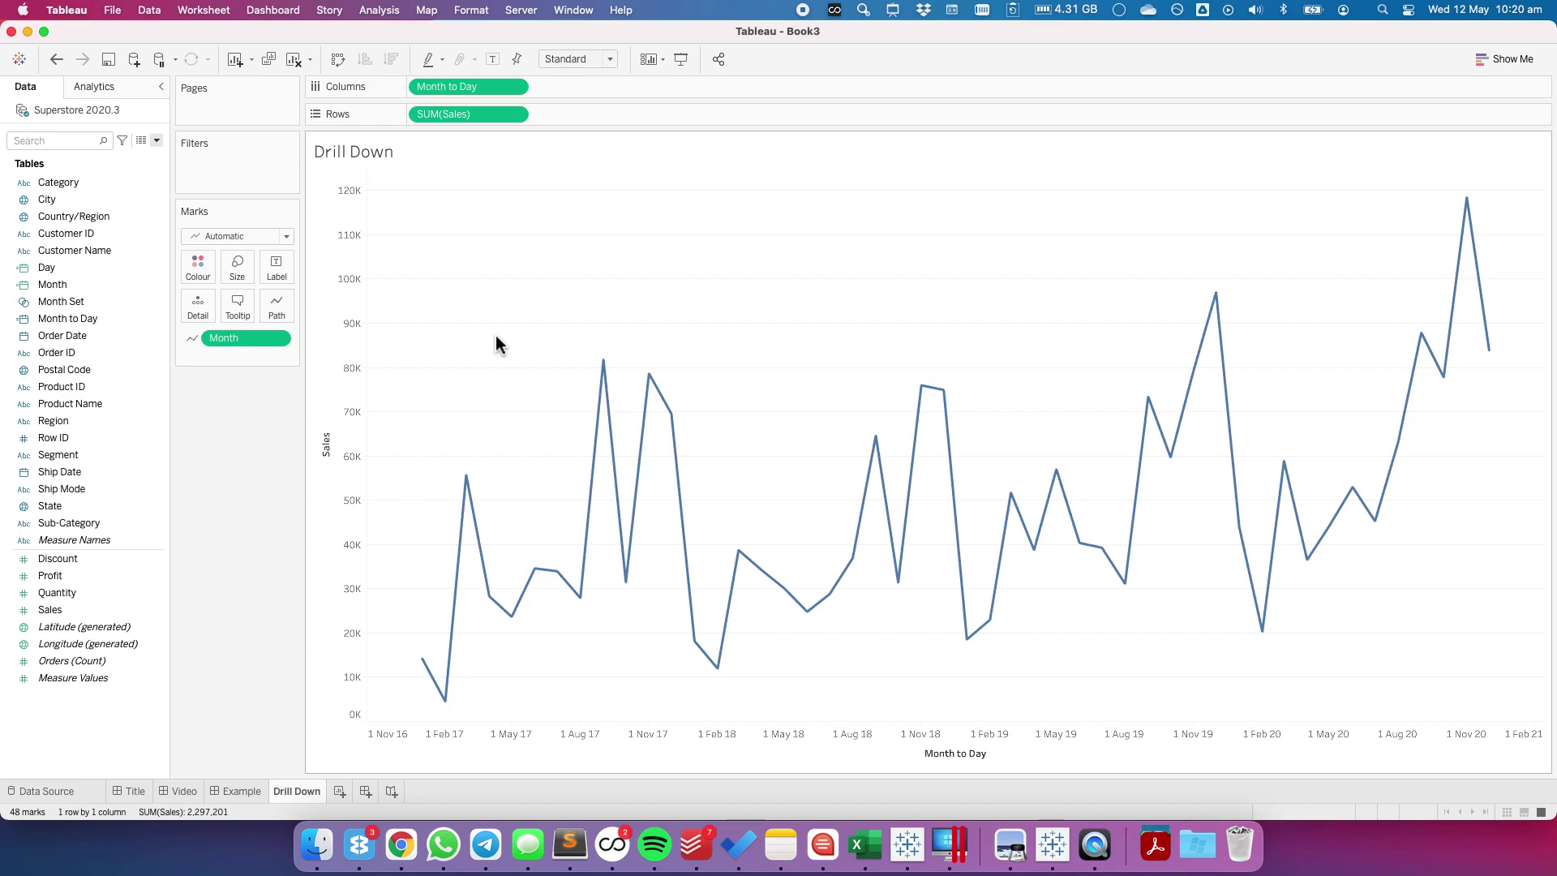
# Edit the Update Months Set action to target Month Set in Superstore 2020.3 with single-select only
pyautogui.click(204, 11)
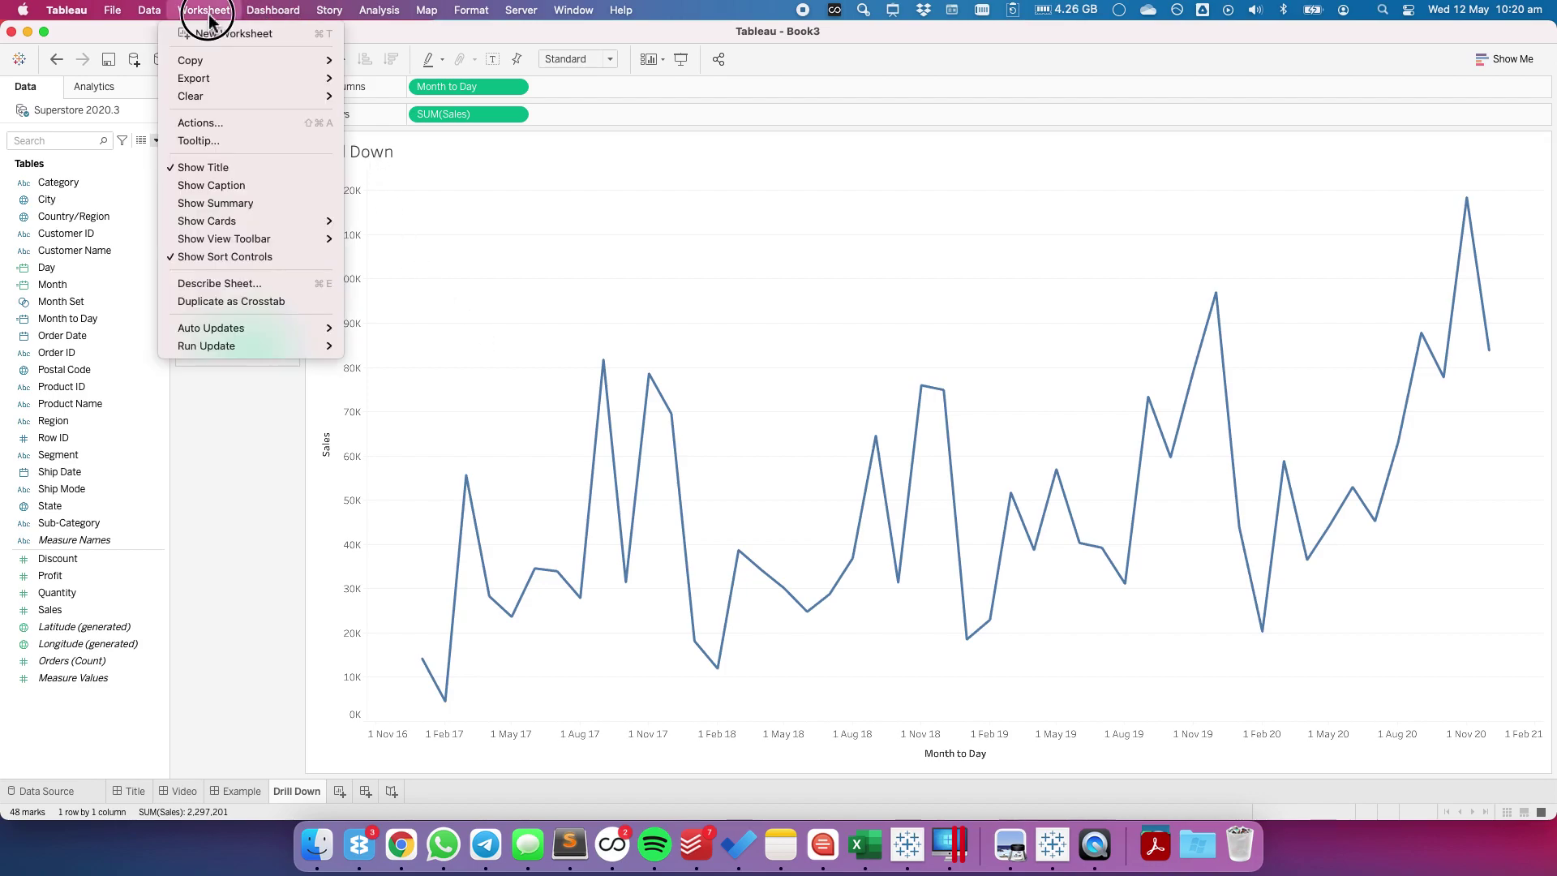
pyautogui.click(213, 126)
pyautogui.click(647, 382)
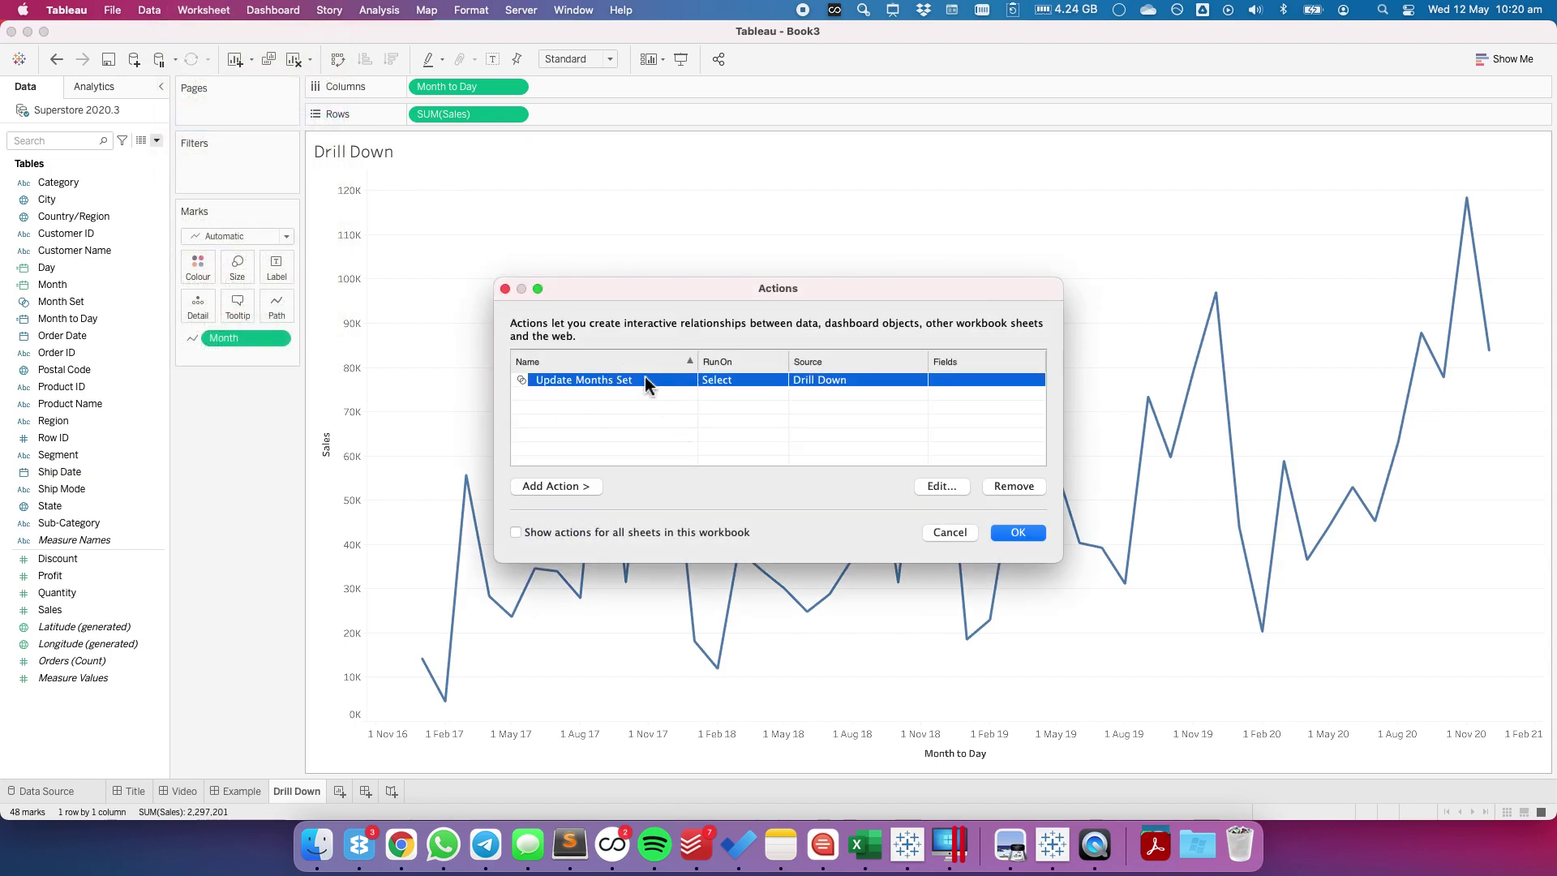
pyautogui.click(941, 487)
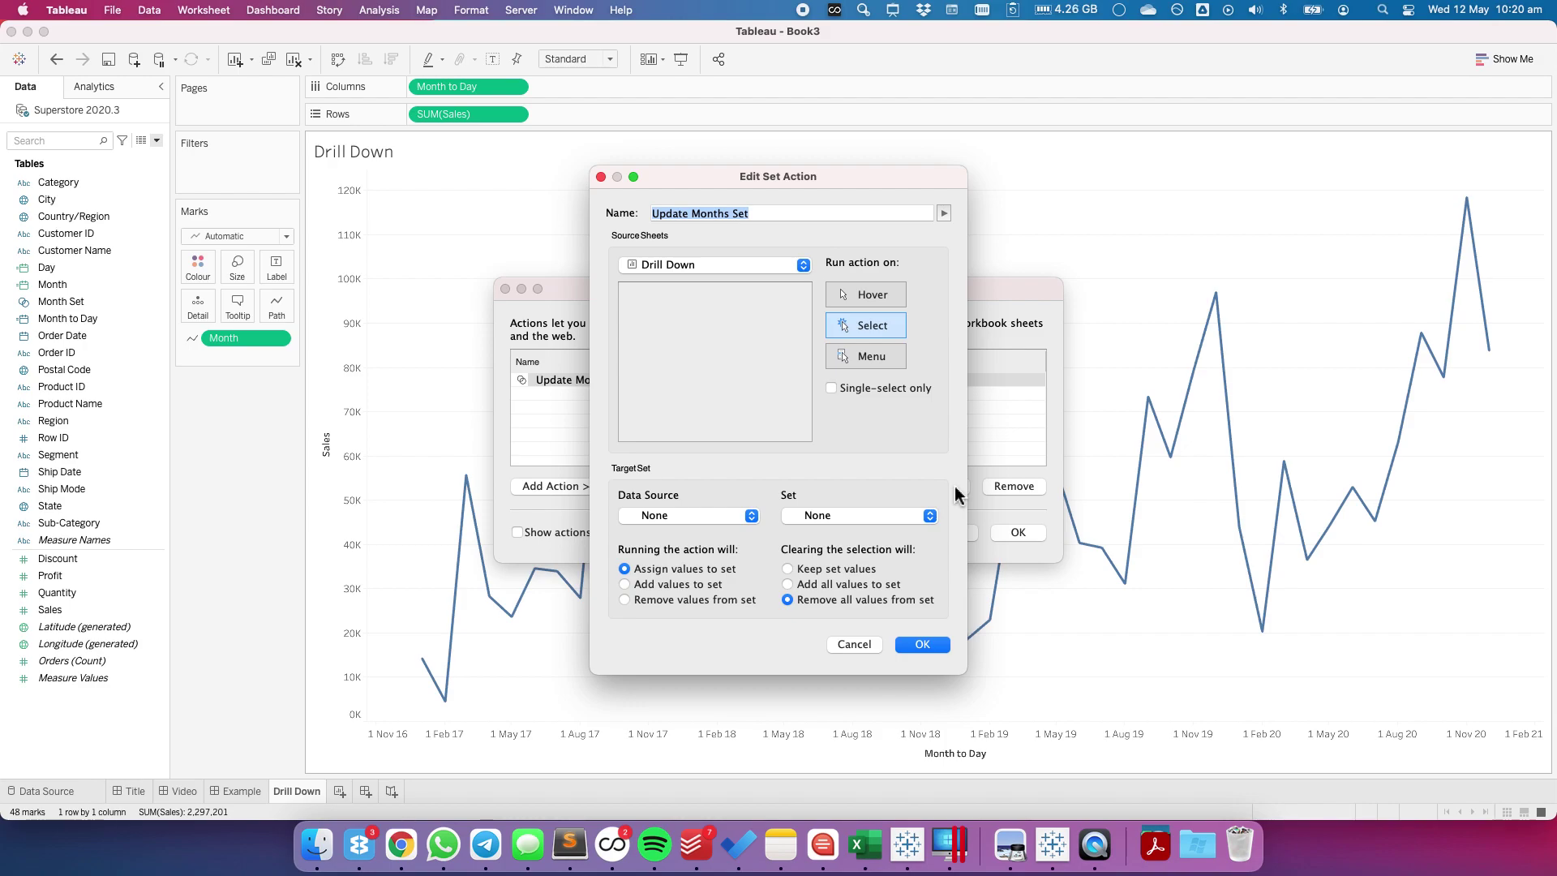
pyautogui.click(678, 517)
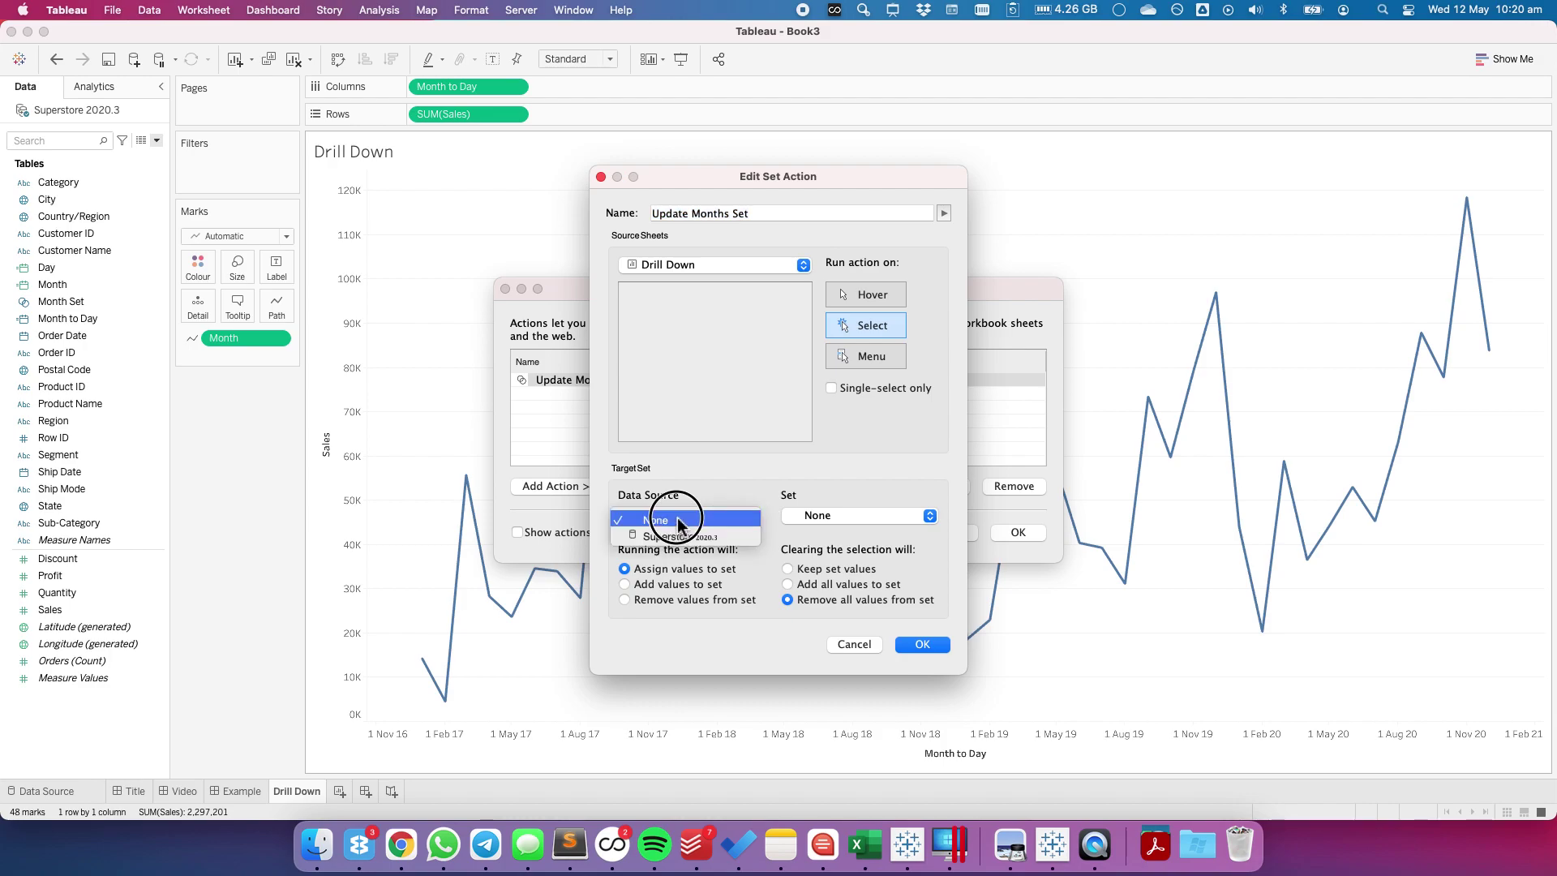
pyautogui.click(674, 537)
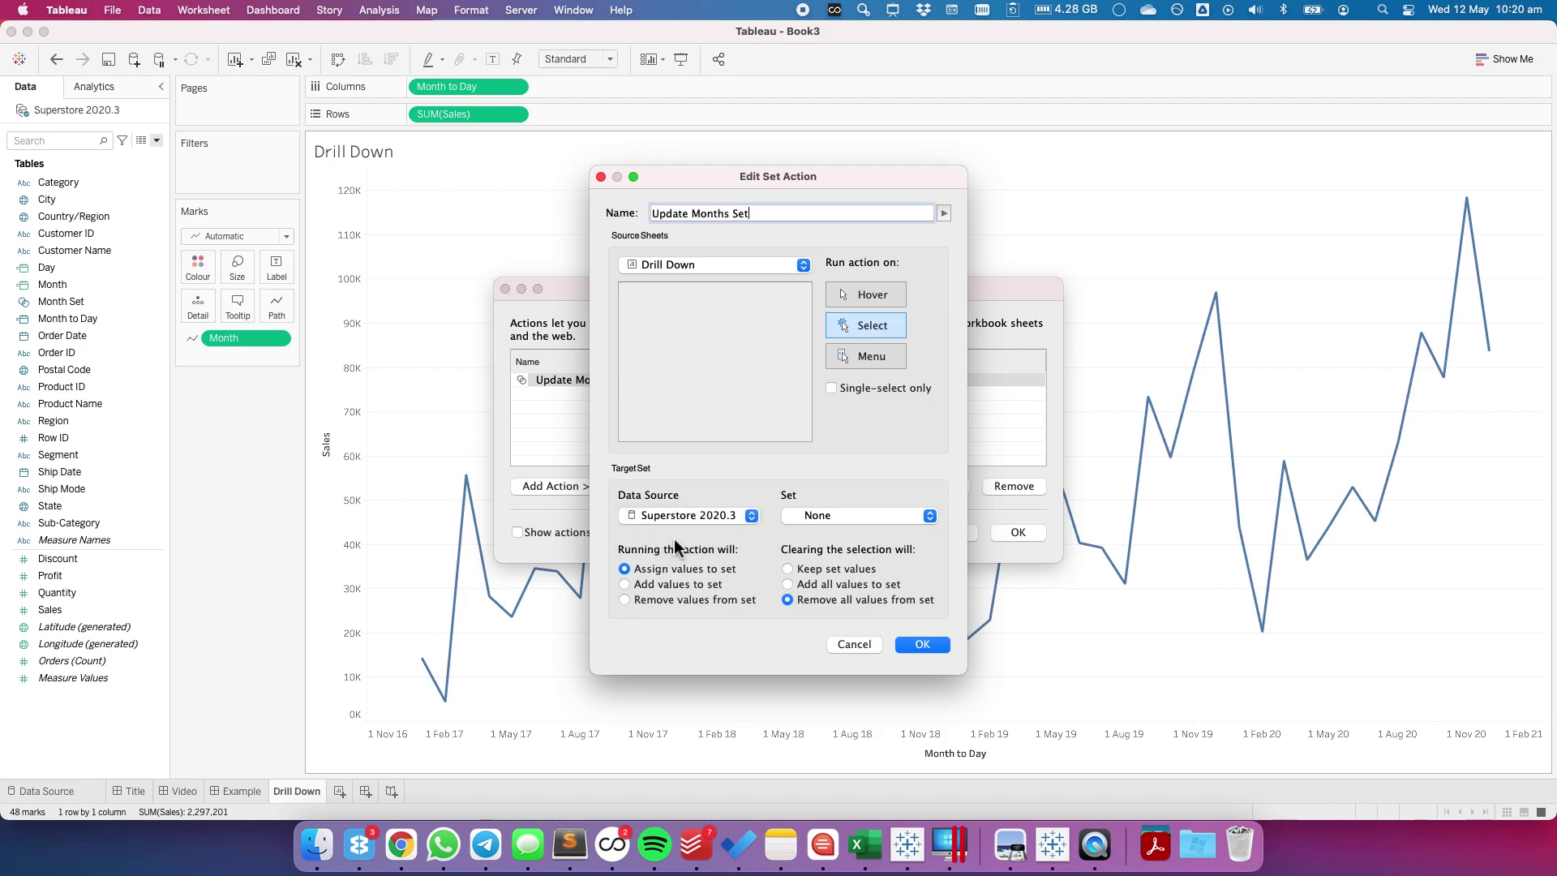
pyautogui.click(811, 516)
pyautogui.click(812, 537)
pyautogui.click(831, 389)
pyautogui.click(917, 644)
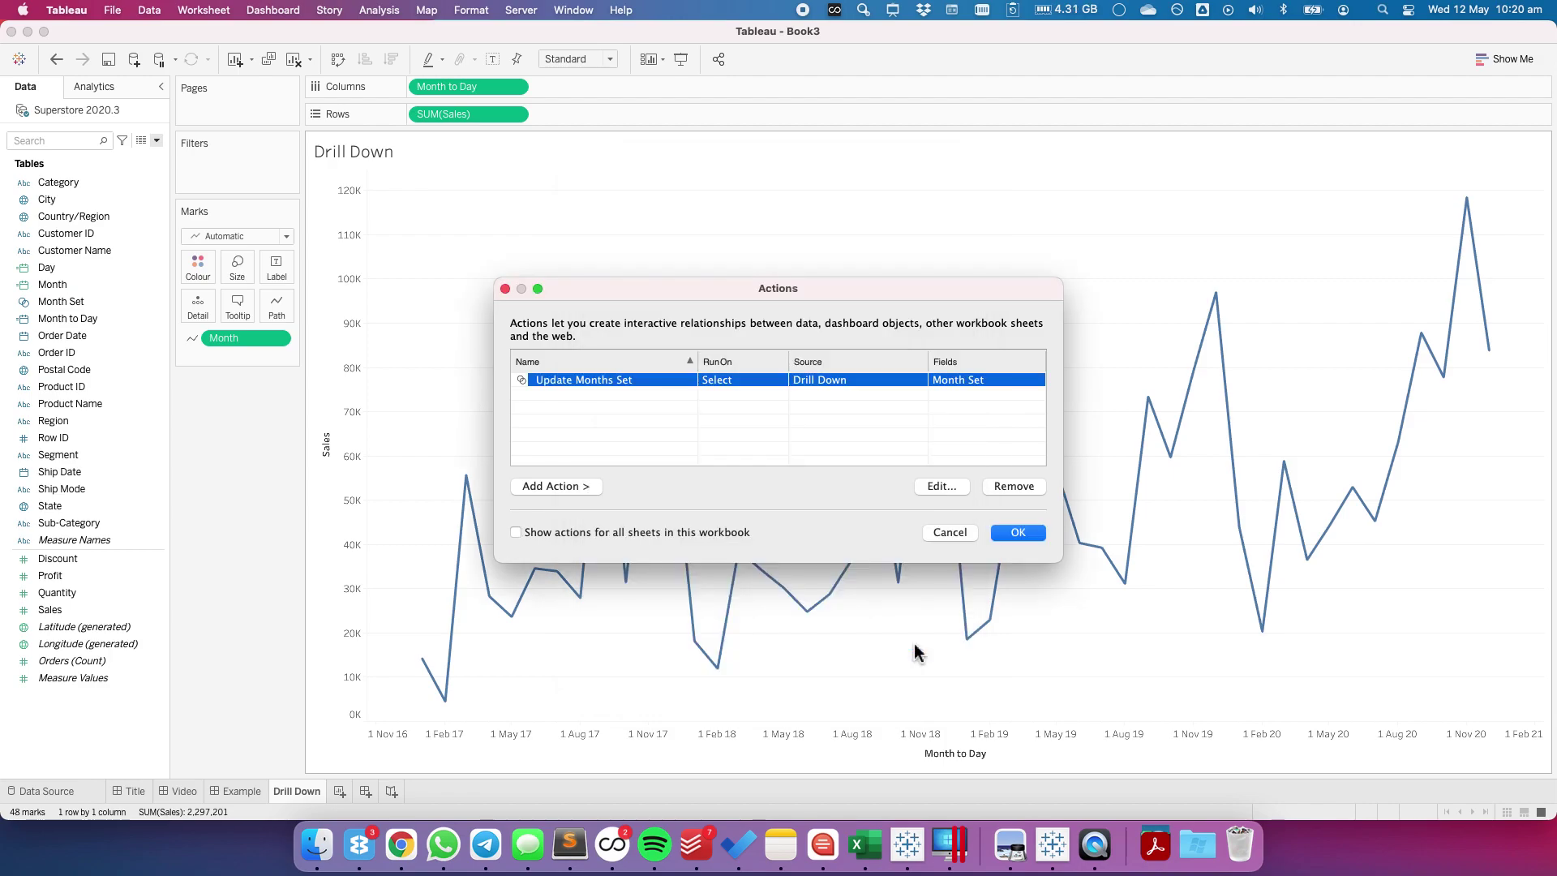
pyautogui.click(1019, 533)
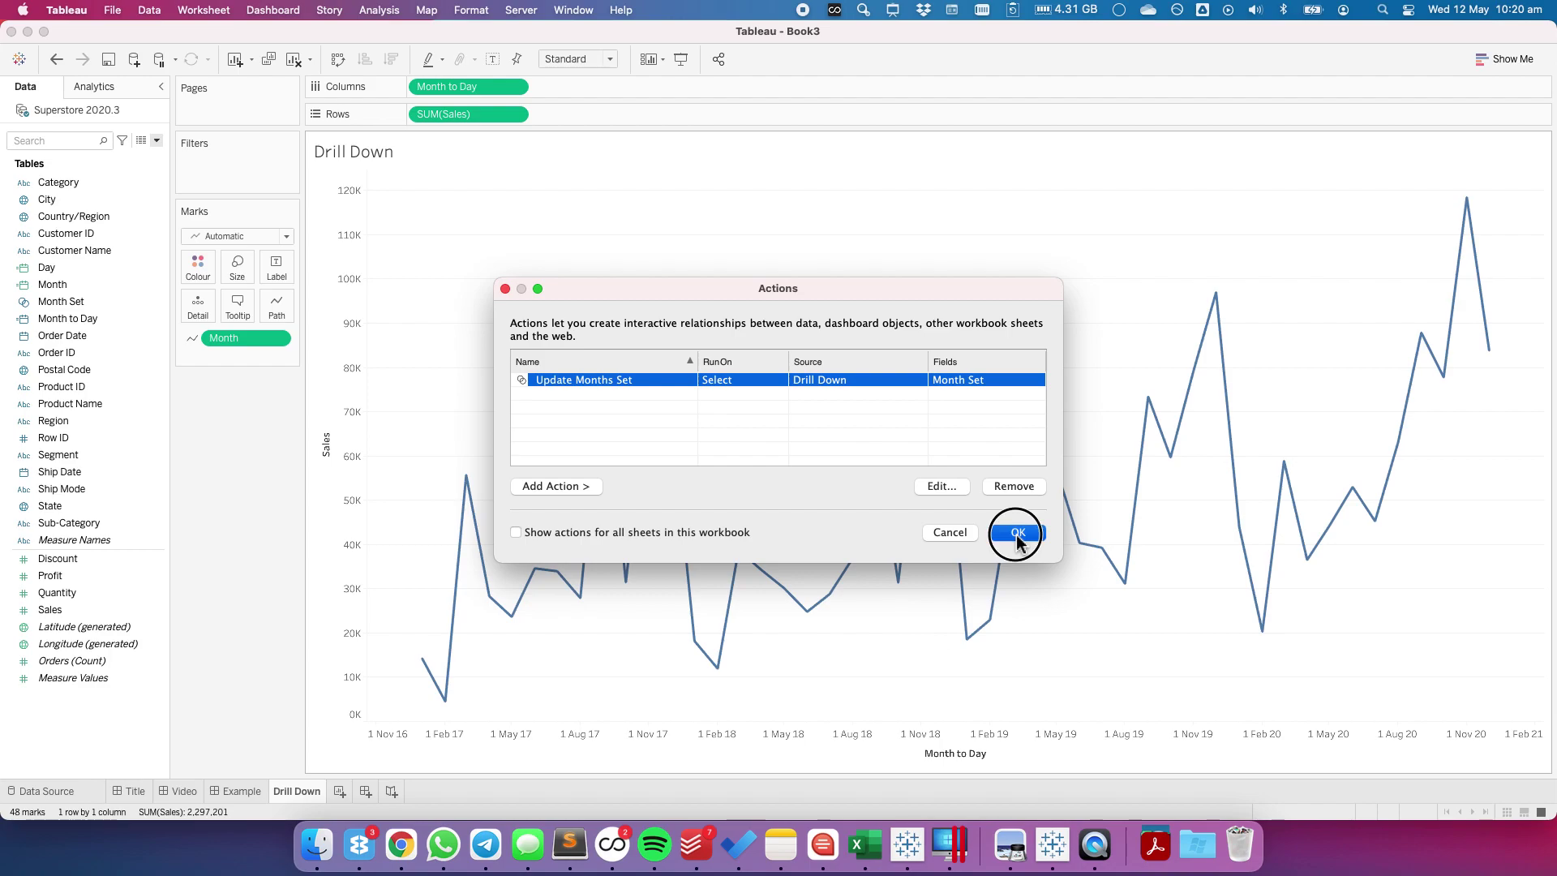
pyautogui.moveTo(652, 384)
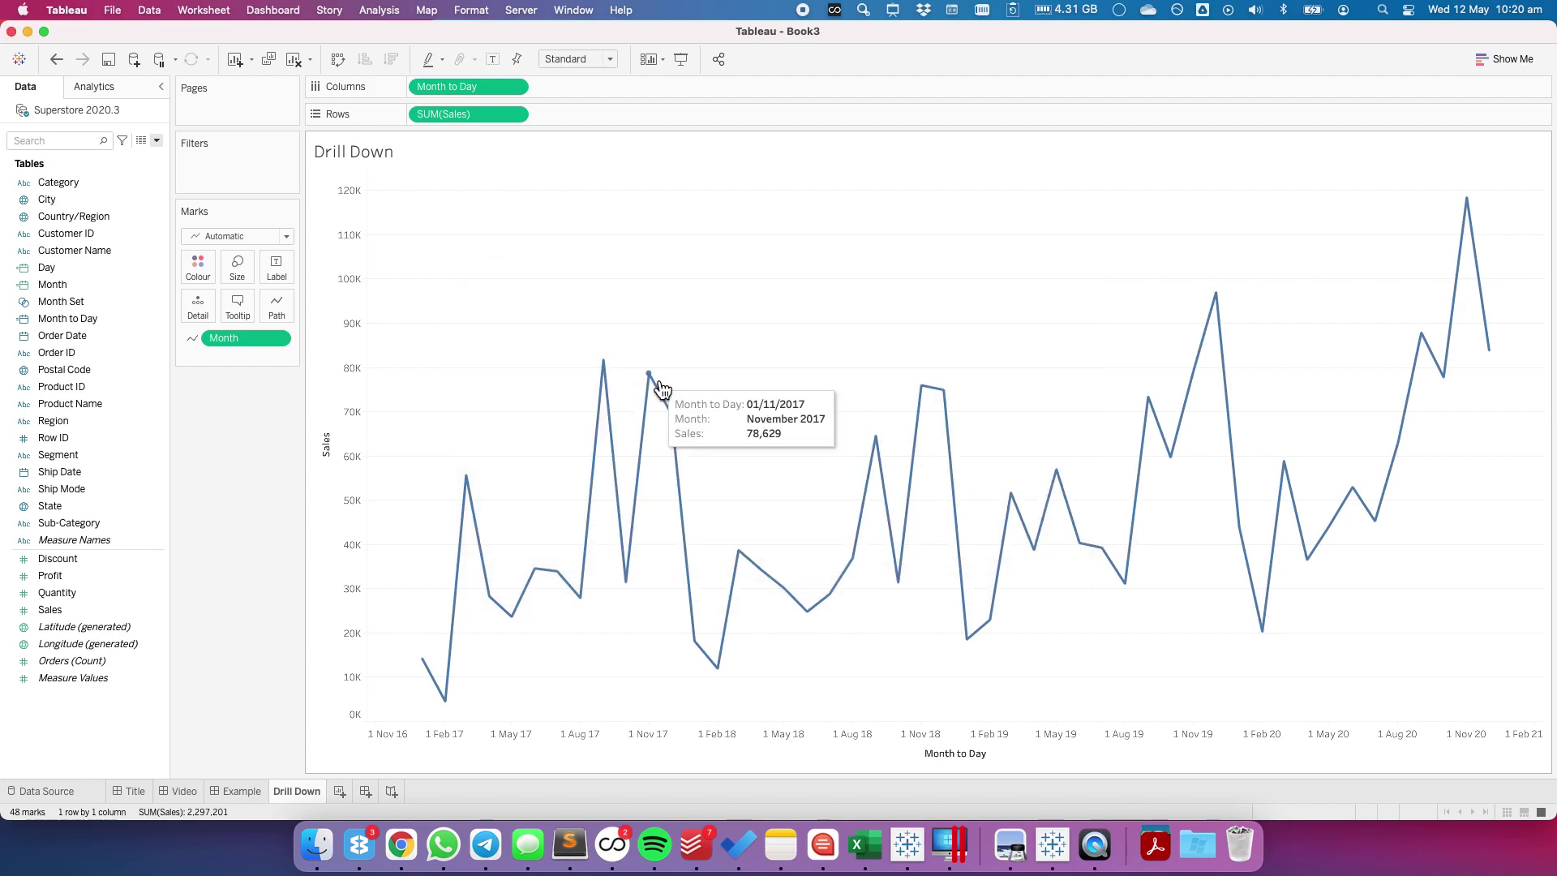
pyautogui.click(653, 378)
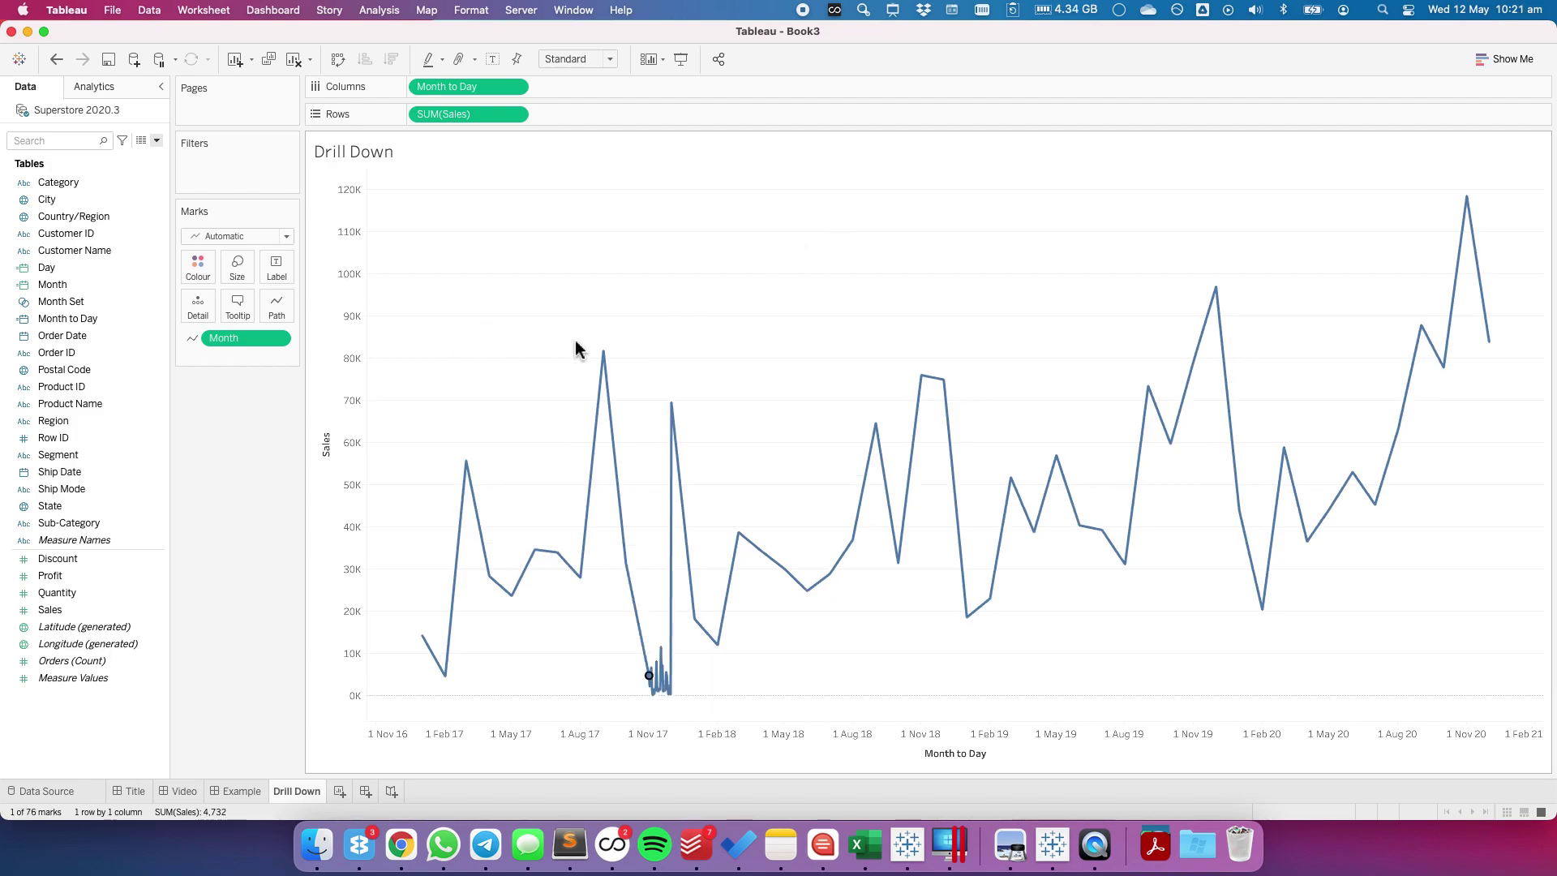
pyautogui.moveTo(616, 357)
pyautogui.moveTo(671, 691)
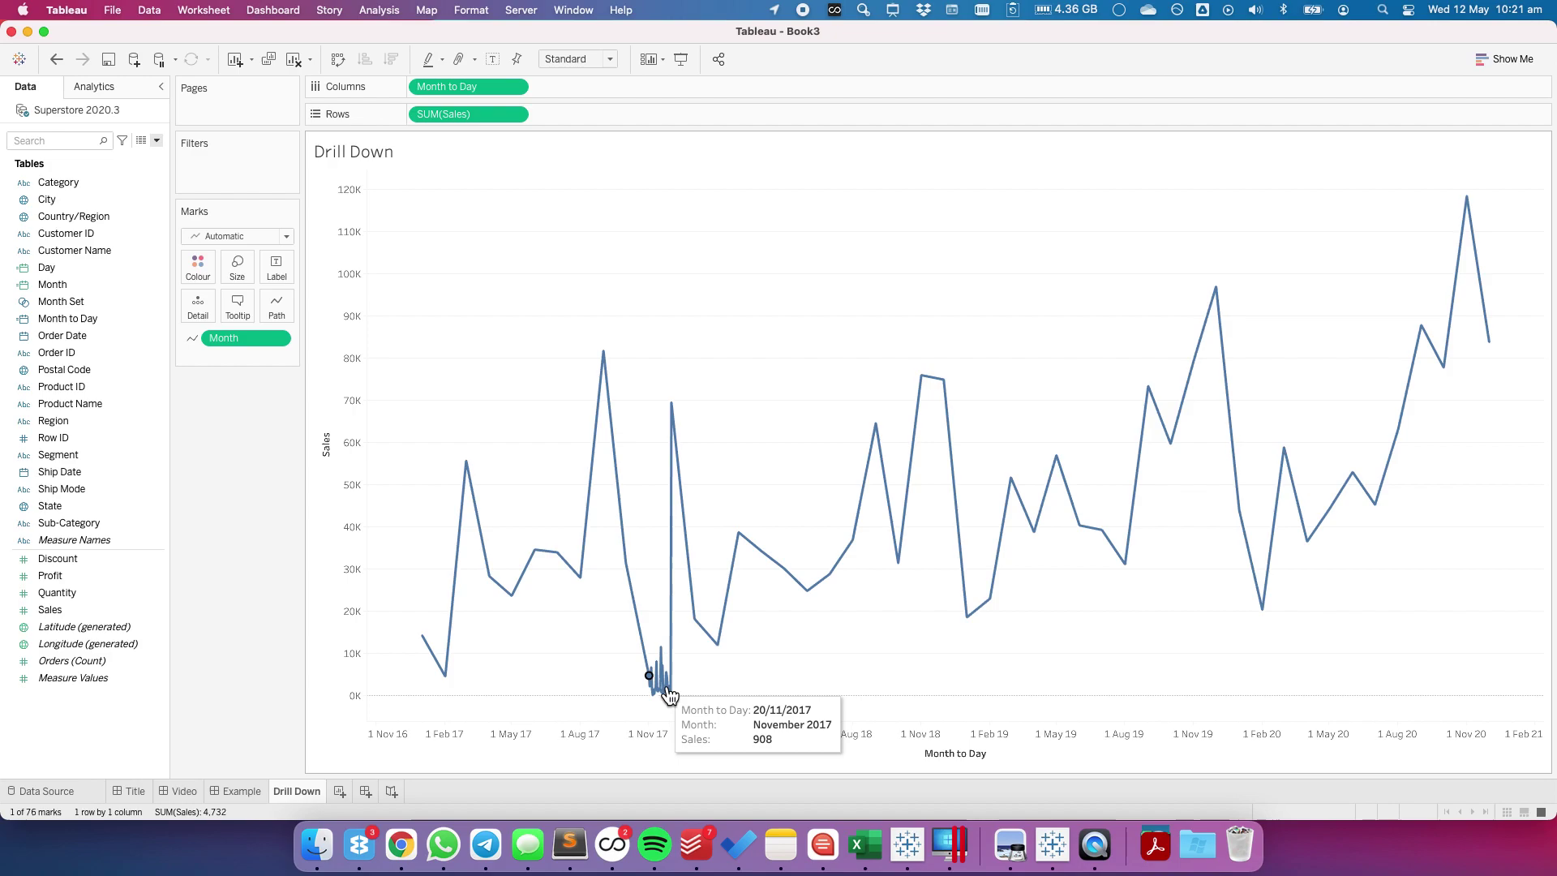
pyautogui.click(876, 616)
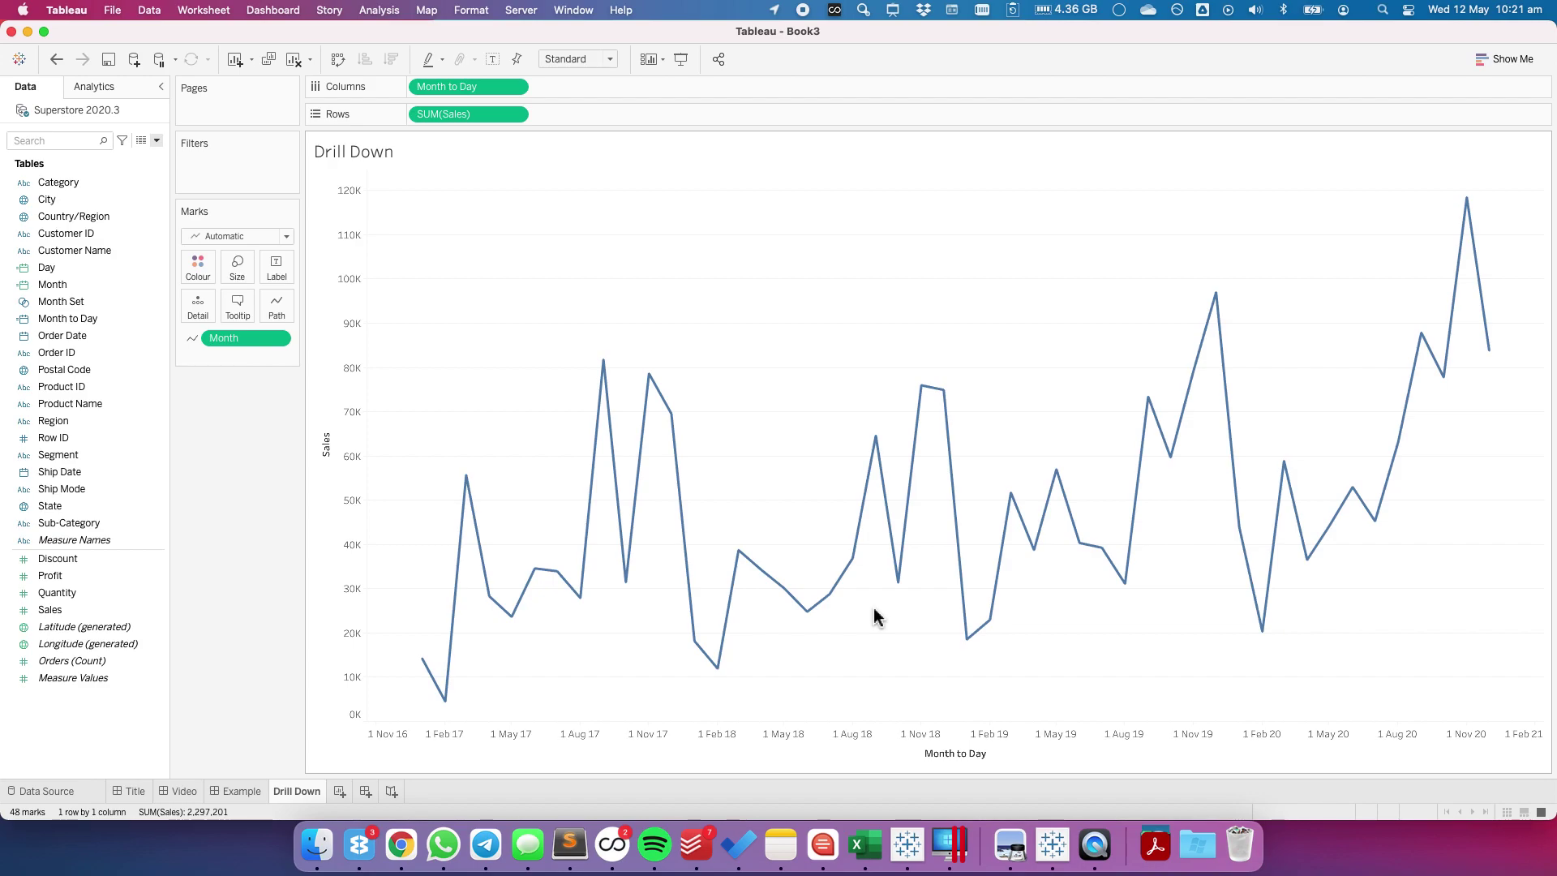
# Start a new calculated field named Months in Set
pyautogui.click(157, 139)
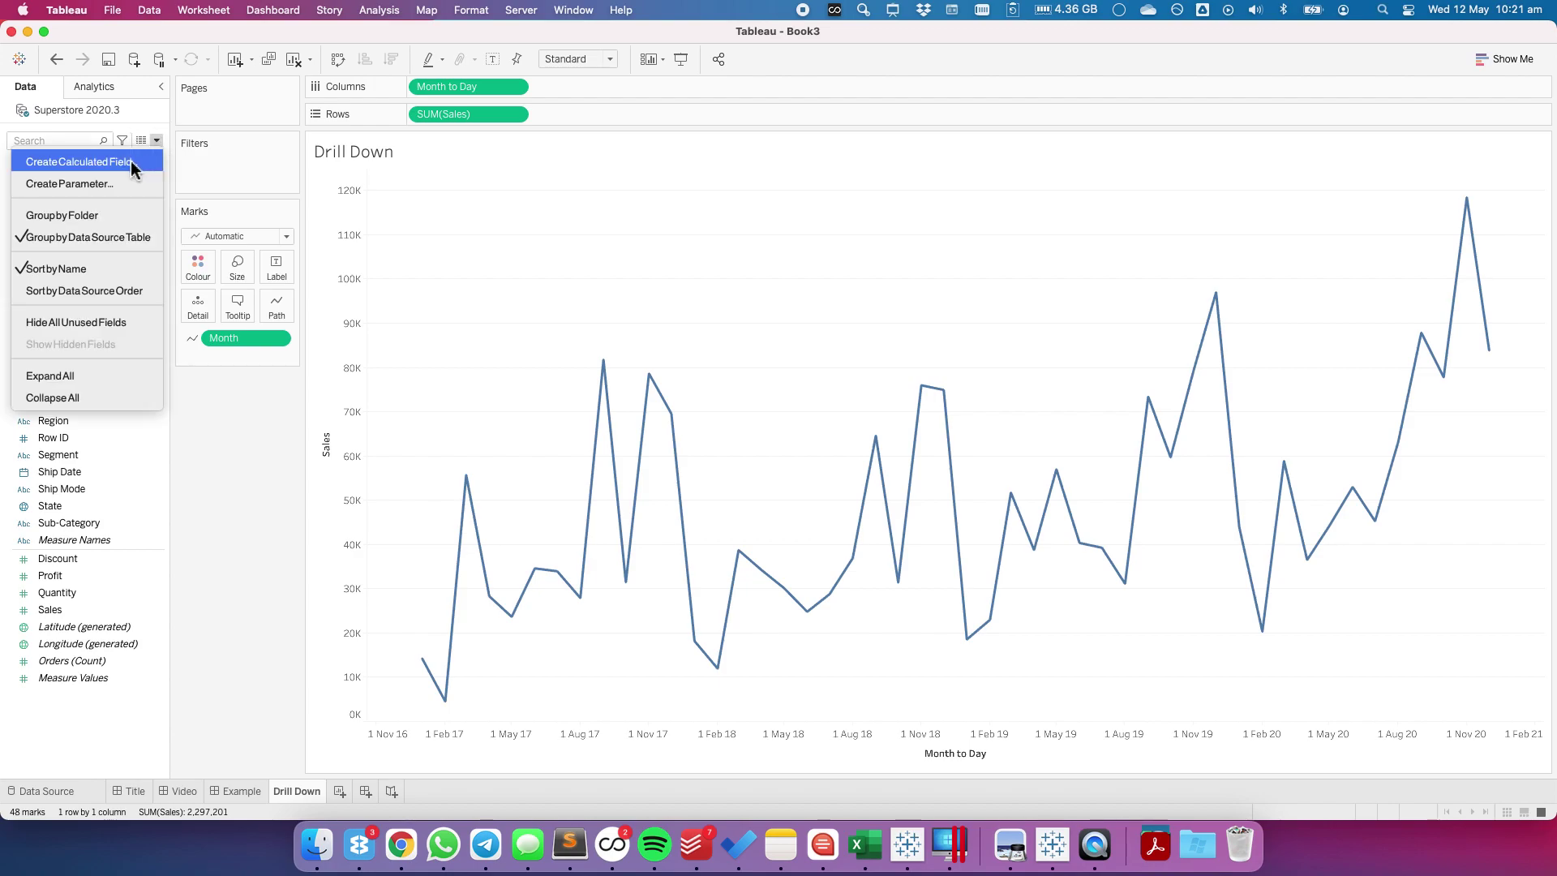
pyautogui.click(130, 161)
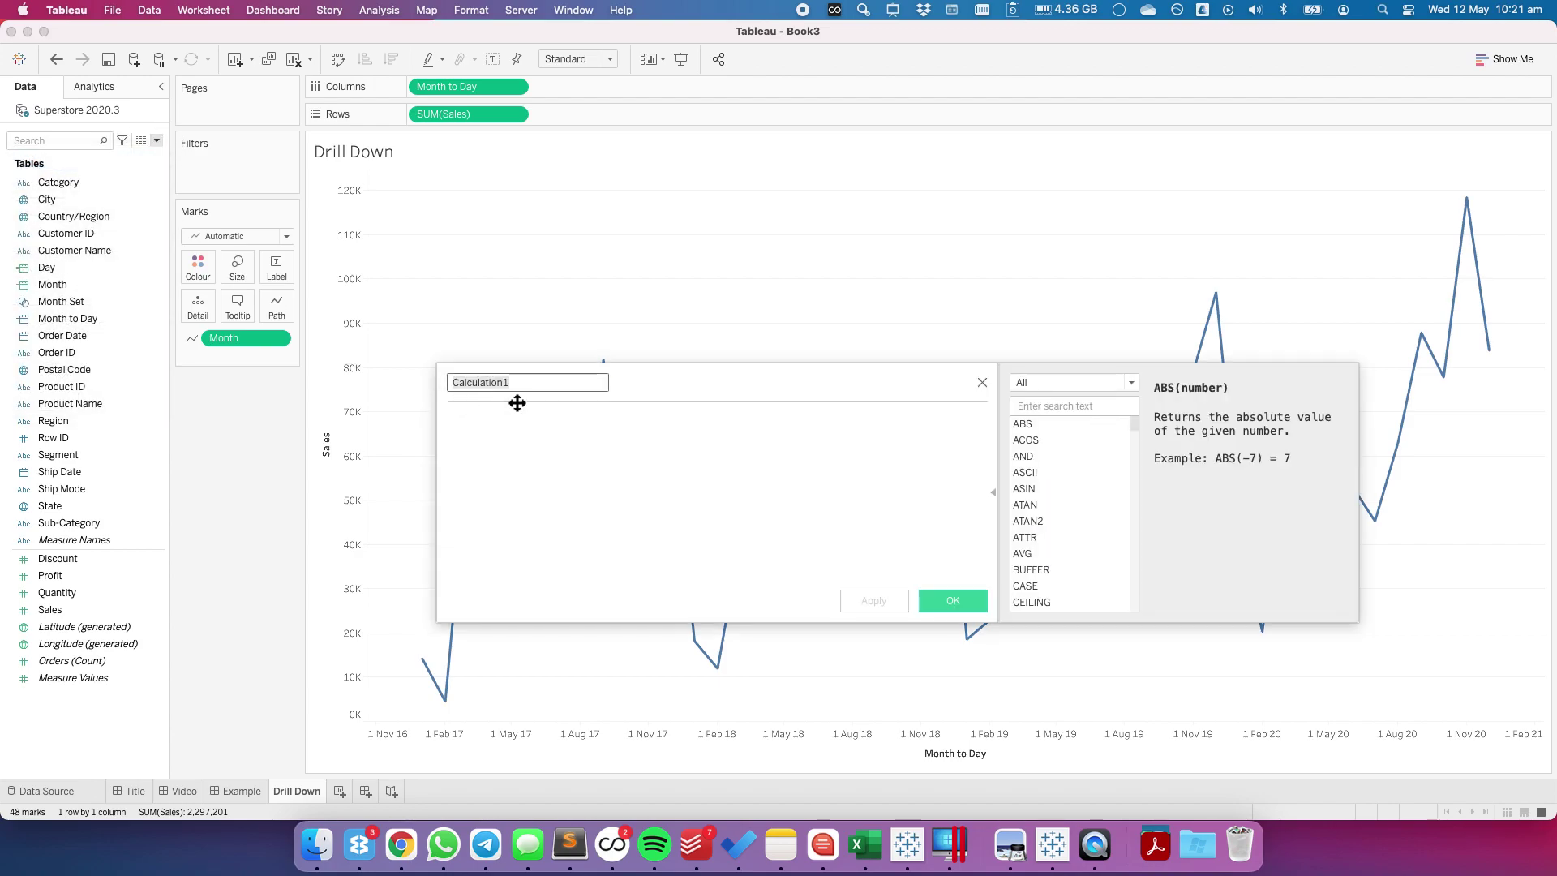
pyautogui.write('Months')
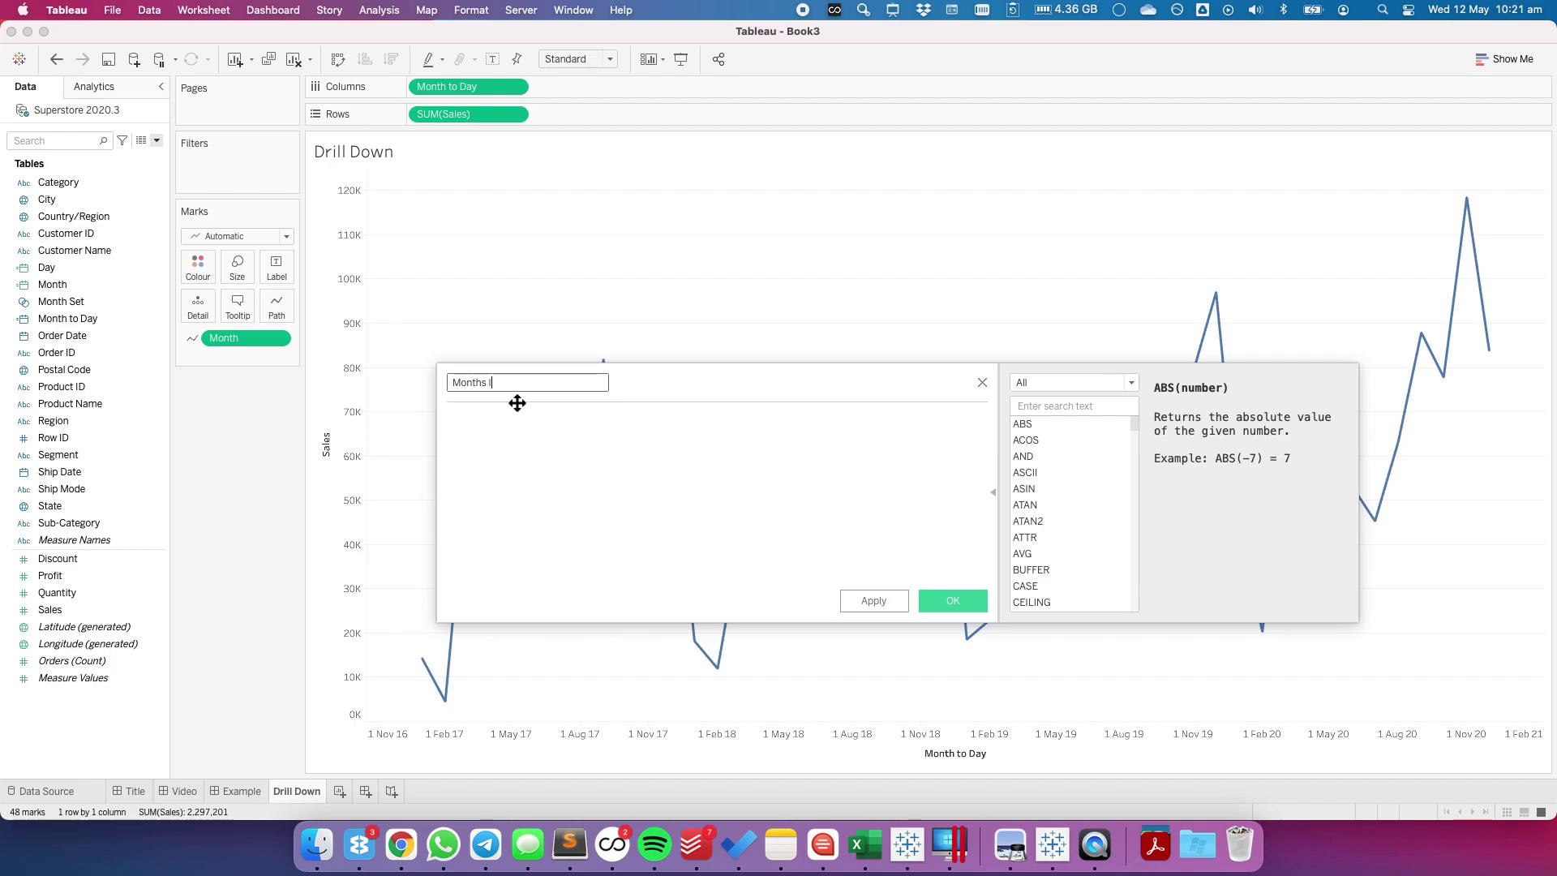
pyautogui.write(' in Set')
pyautogui.click(533, 450)
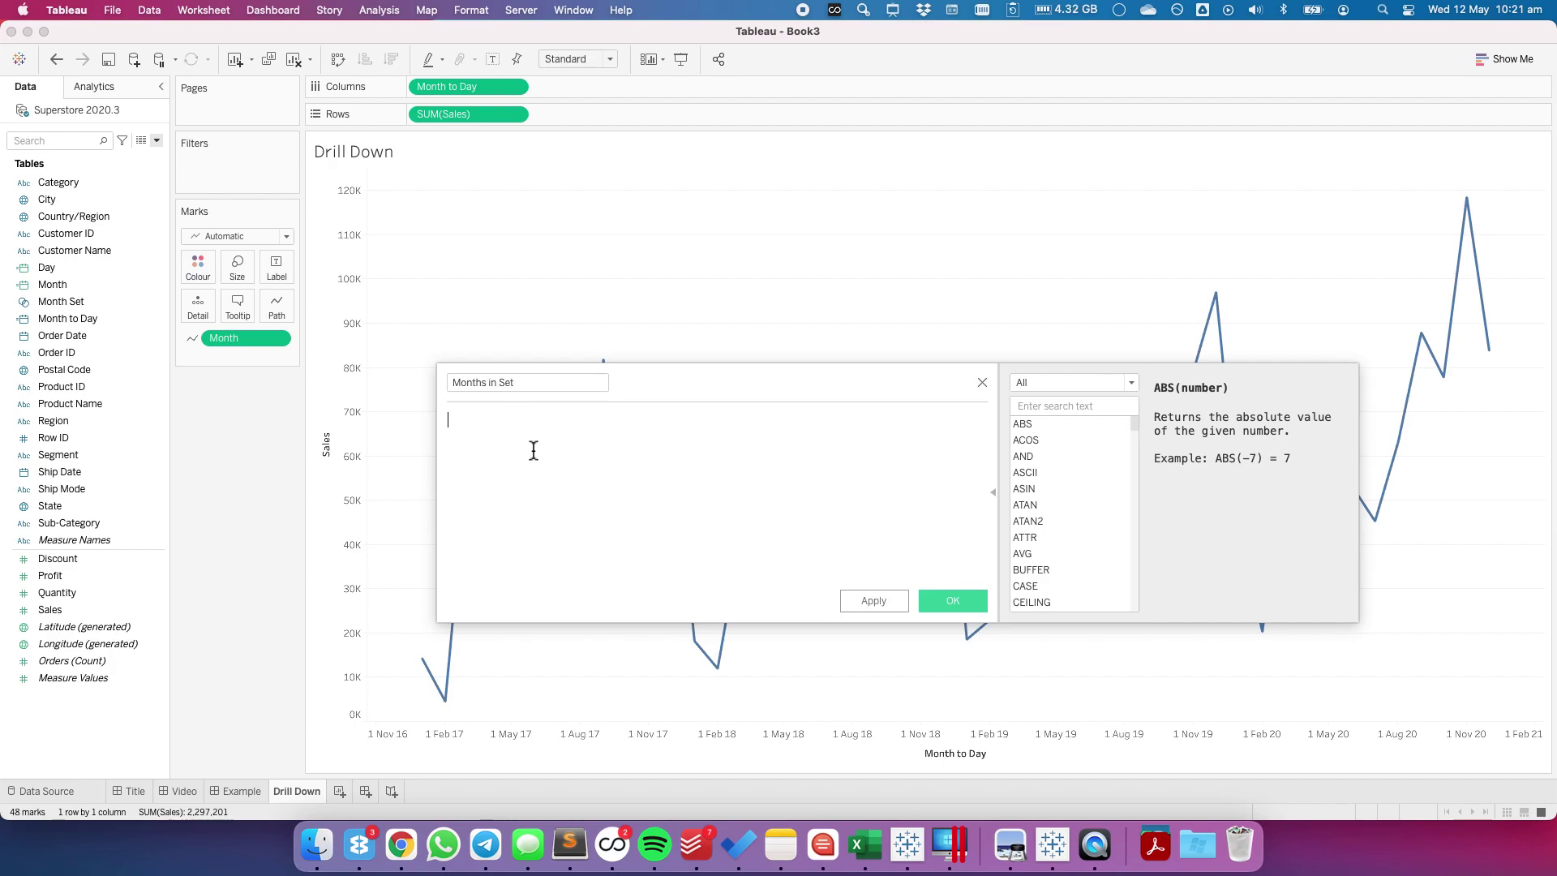
# Enter WINDOW_MAX(ATTR(INT([Month Set]))) as the formula
pyautogui.write('WIND')
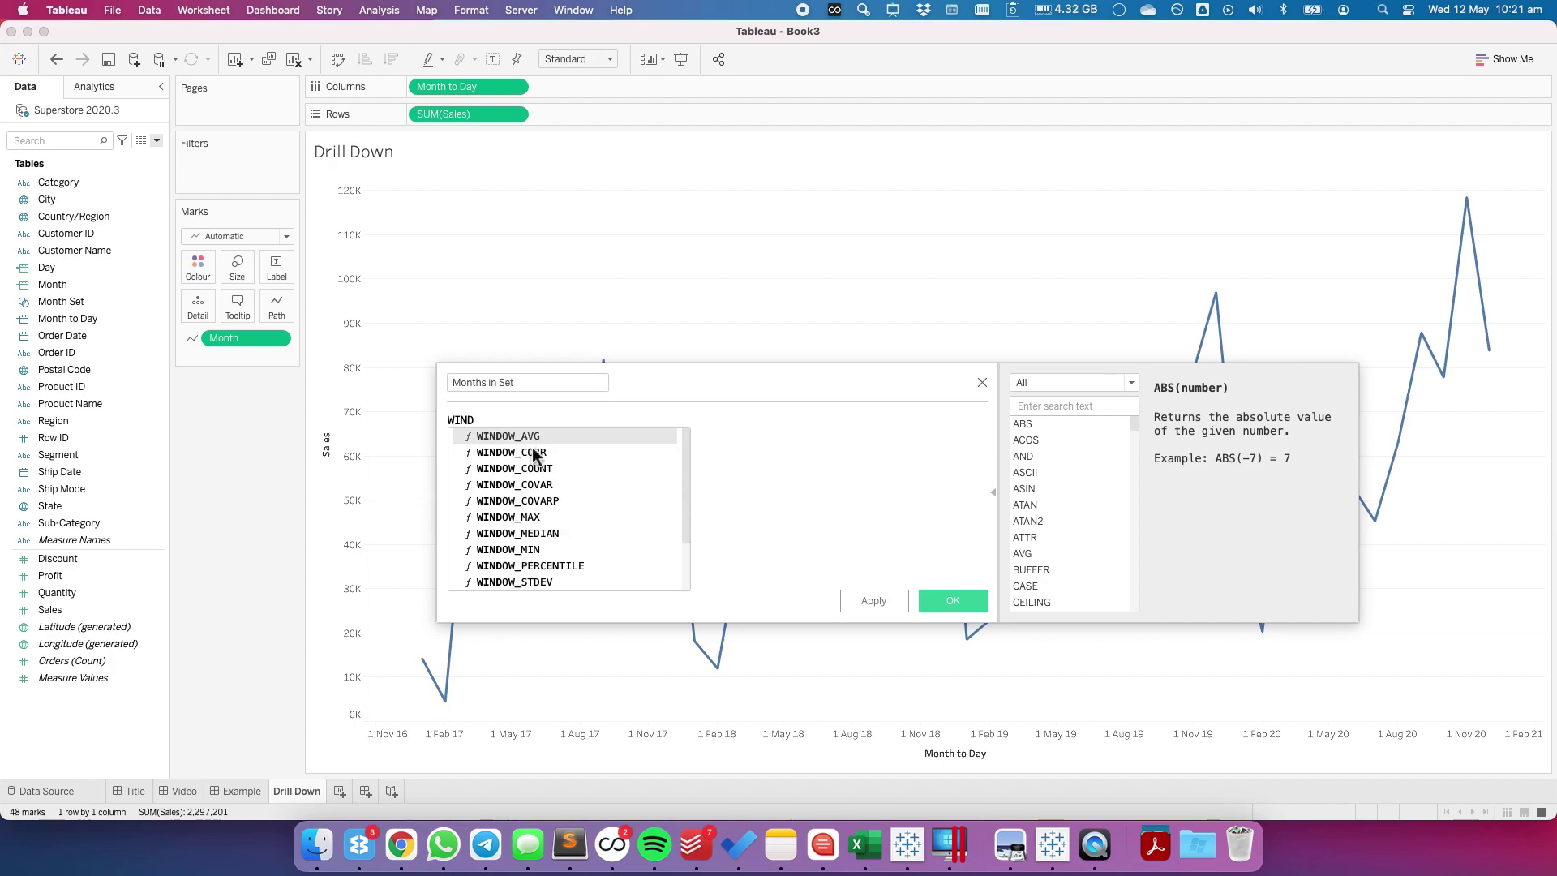
pyautogui.click(531, 516)
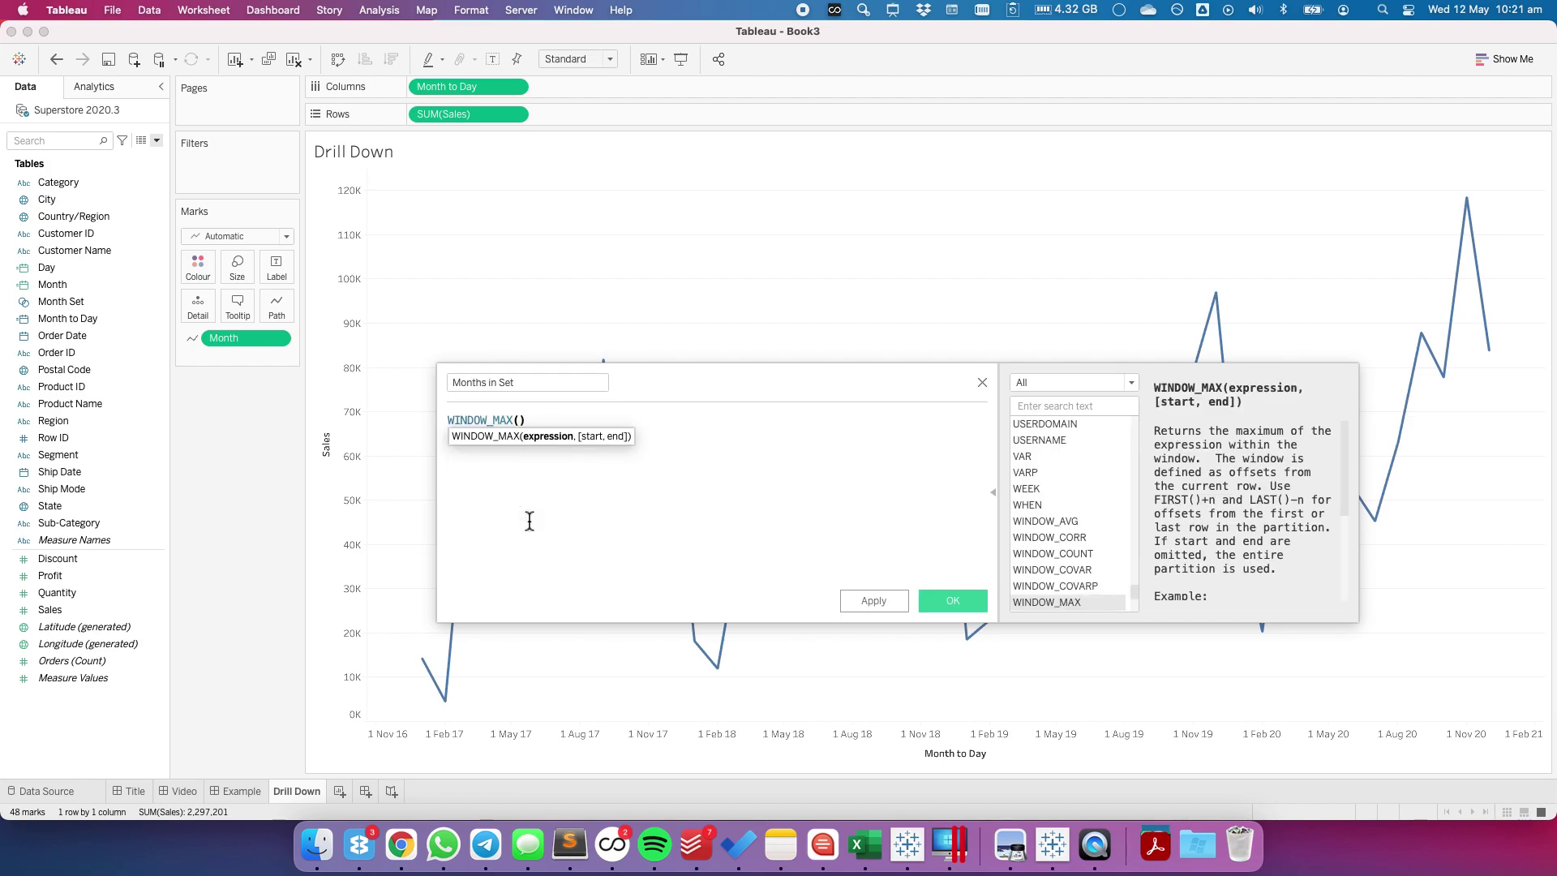
pyautogui.write('ATRR')
pyautogui.press('BackSpace')
pyautogui.press('BackSpace')
pyautogui.write('TR')
pyautogui.press('Return')
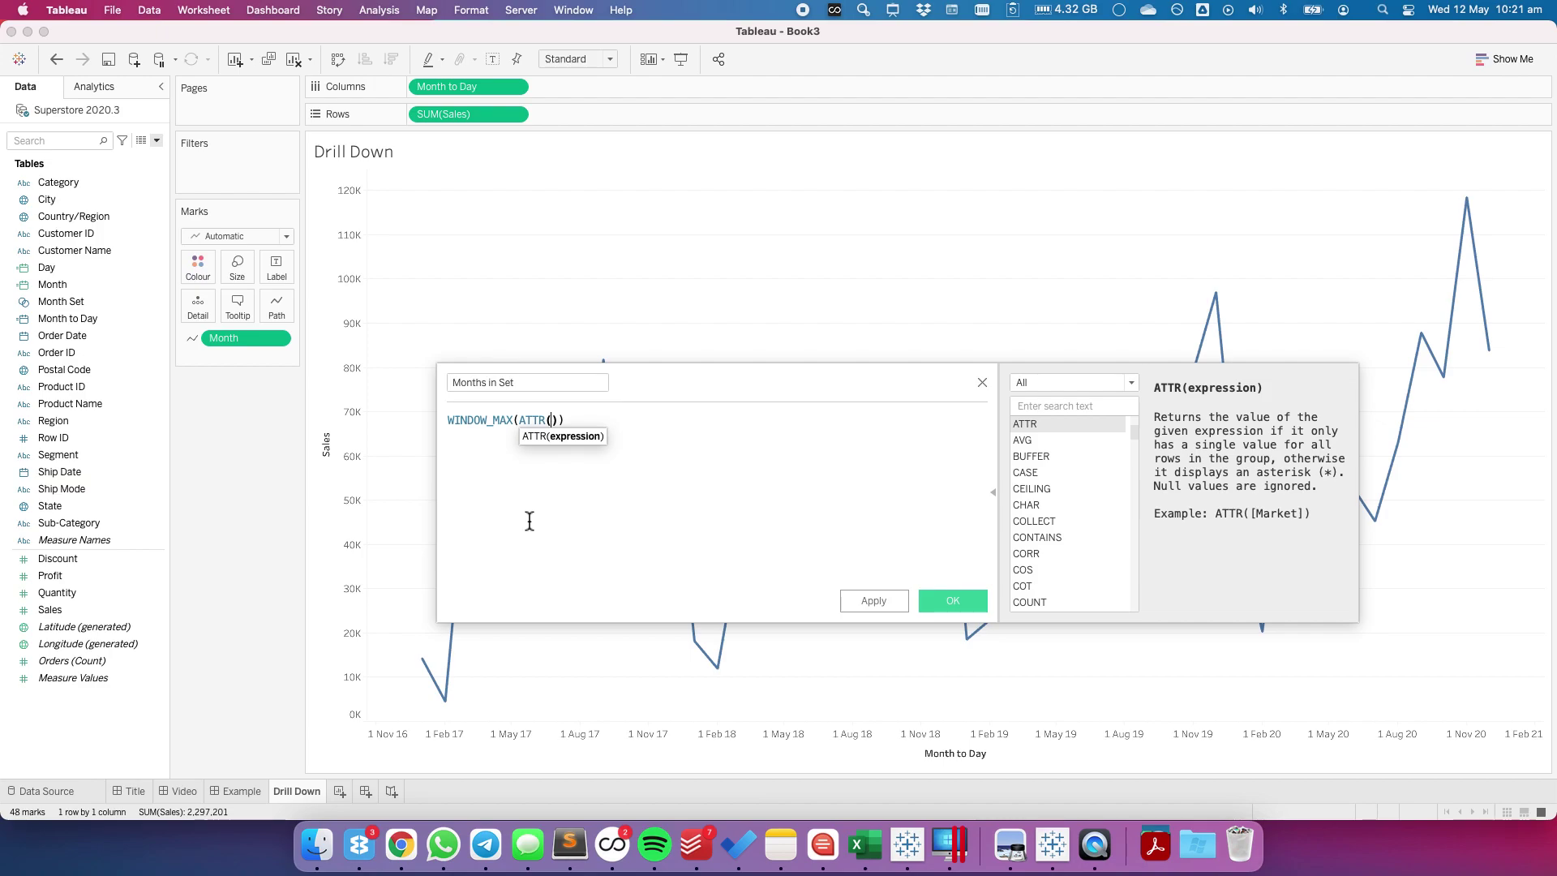
pyautogui.write('int')
pyautogui.press('Return')
pyautogui.write('mon')
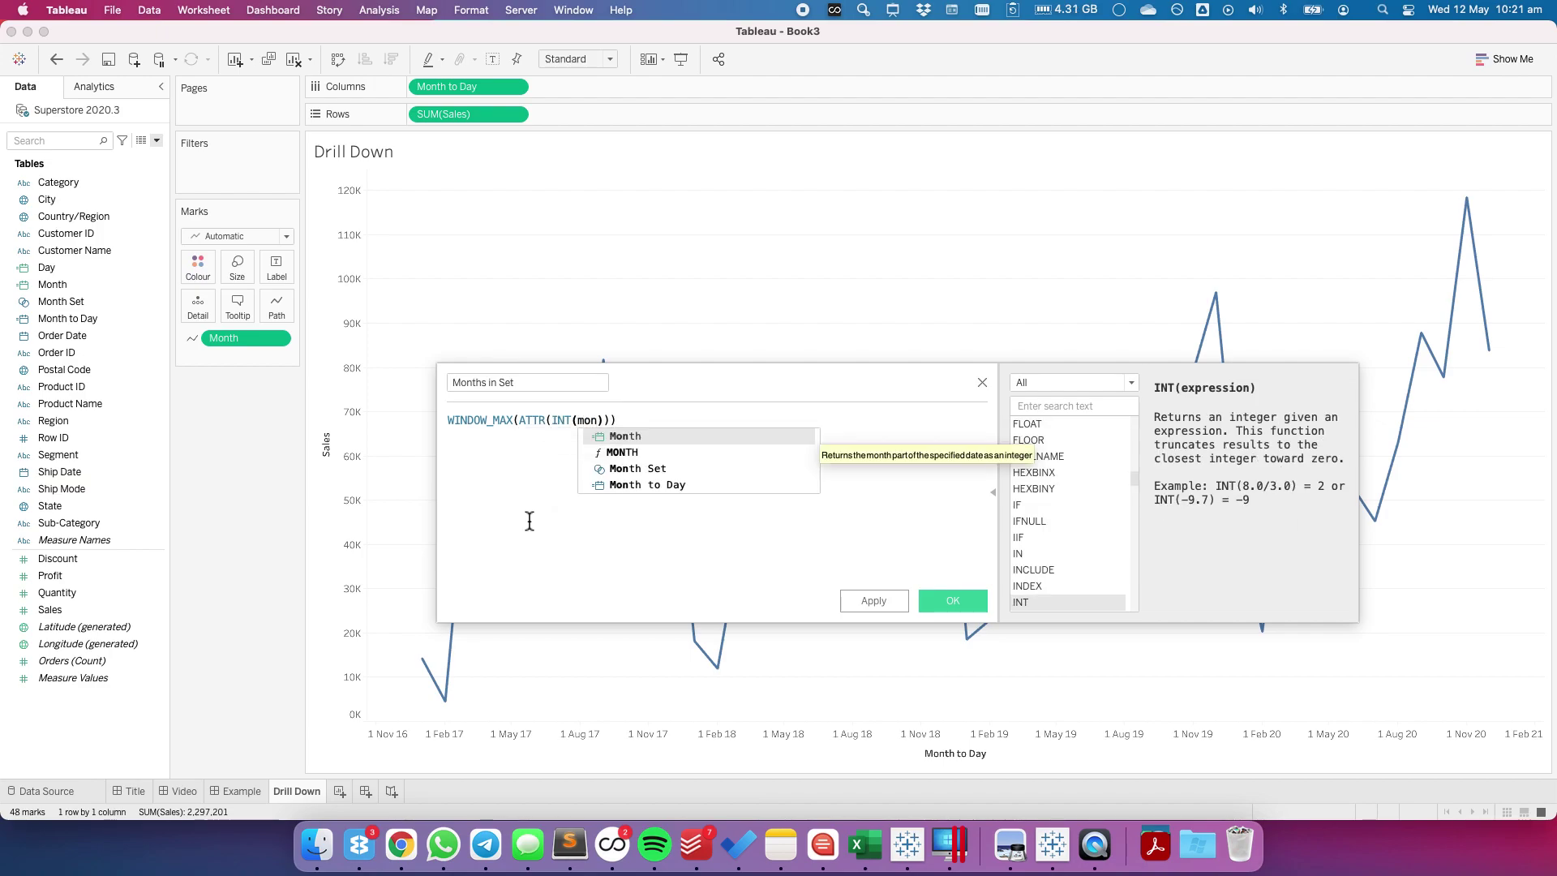
pyautogui.press('Down')
pyautogui.press('Down')
pyautogui.press('Return')
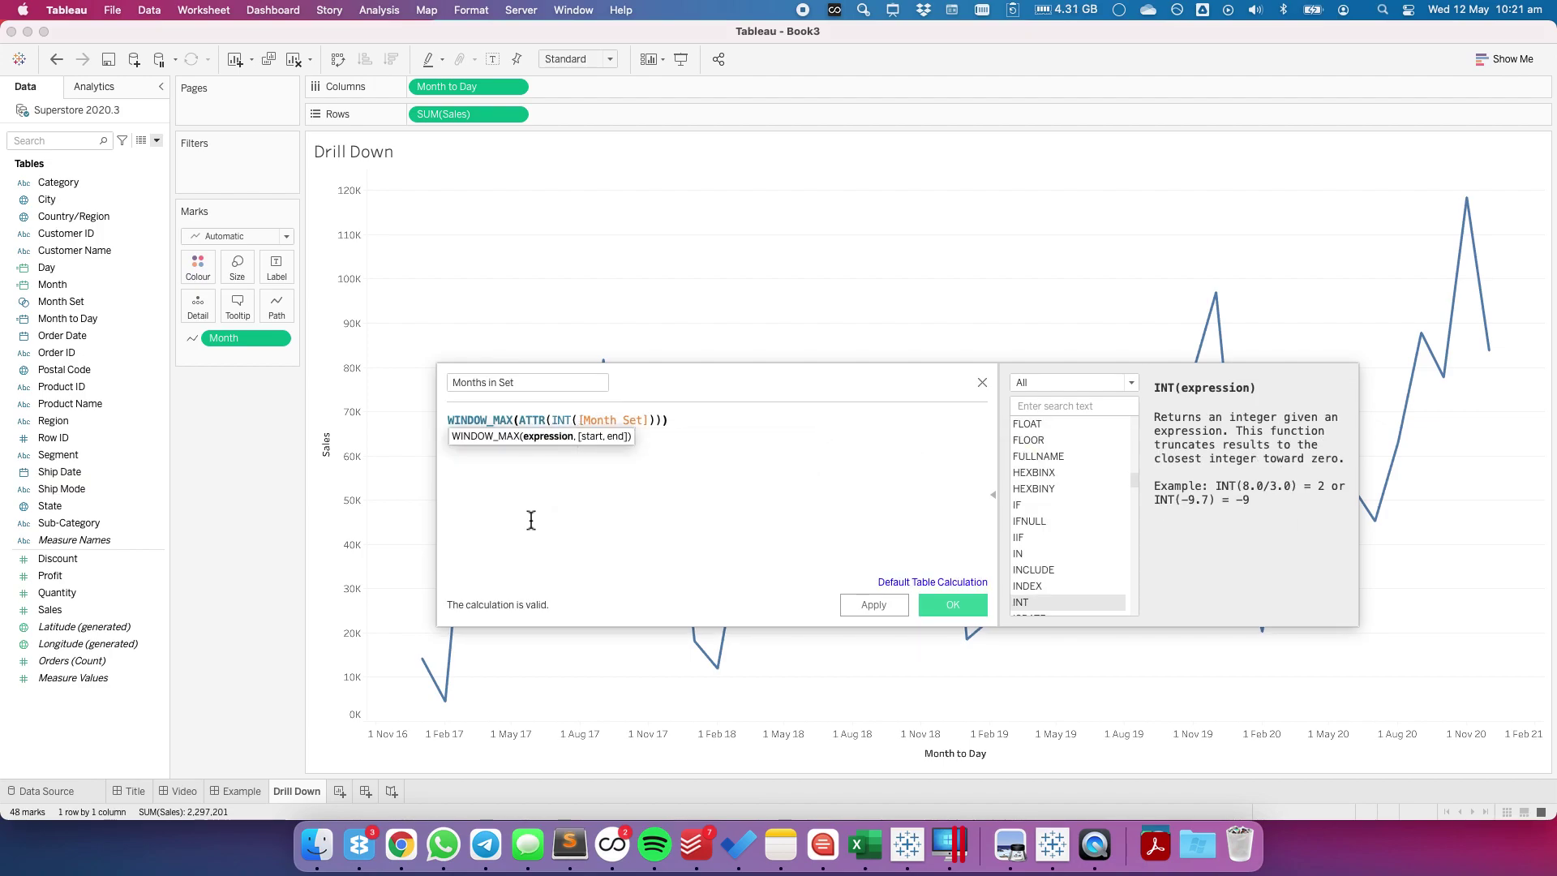
pyautogui.press('Right')
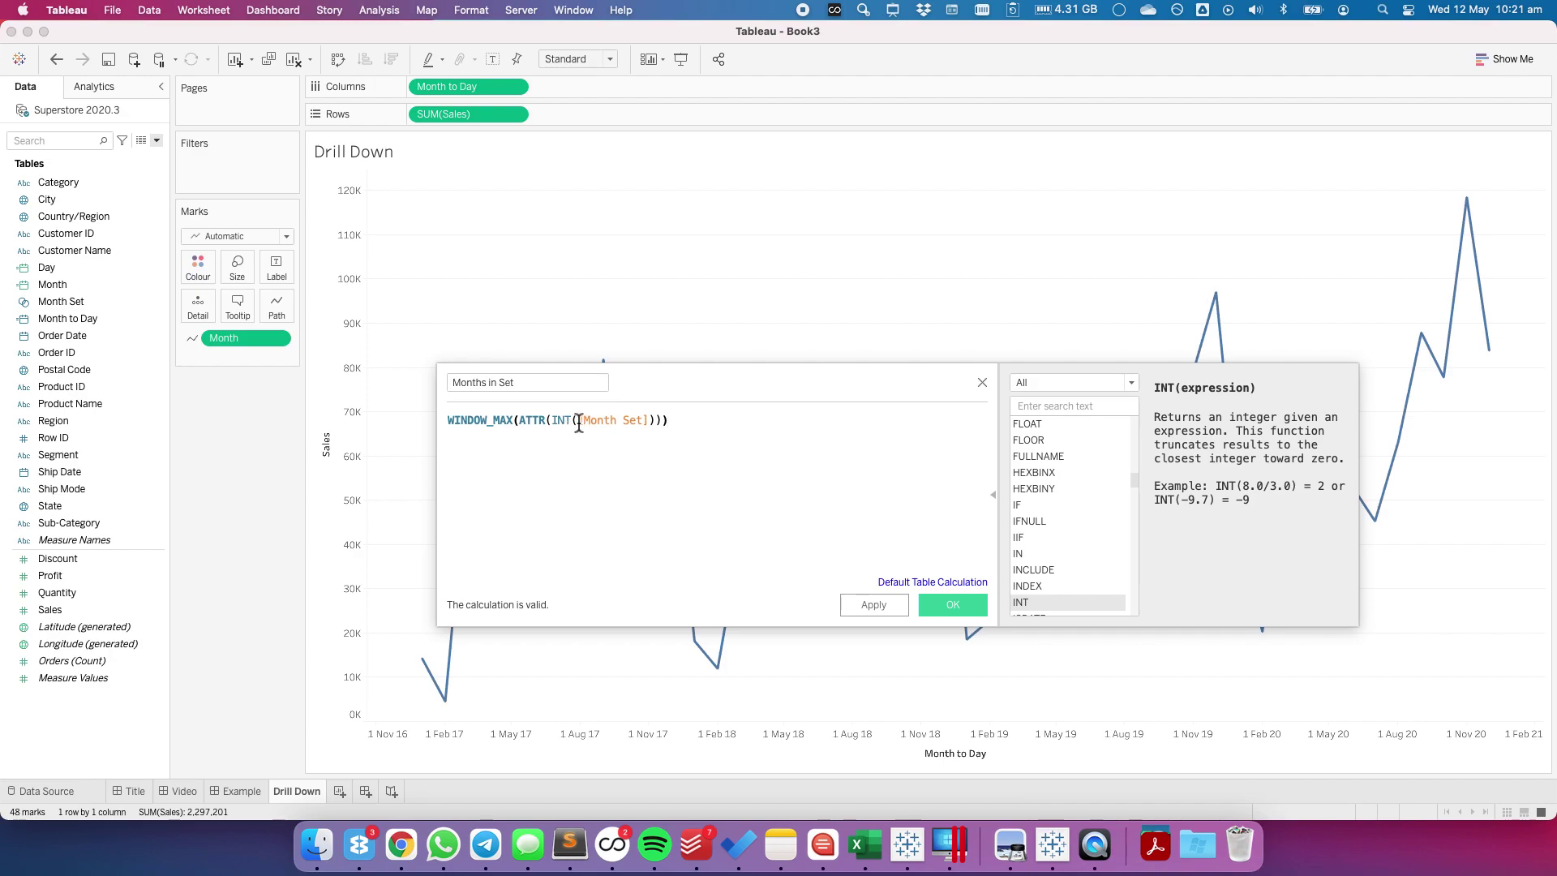
# Review the nested formula parts and WINDOW_MAX help, then save the calculation
pyautogui.moveTo(579, 420); pyautogui.dragTo(651, 421)
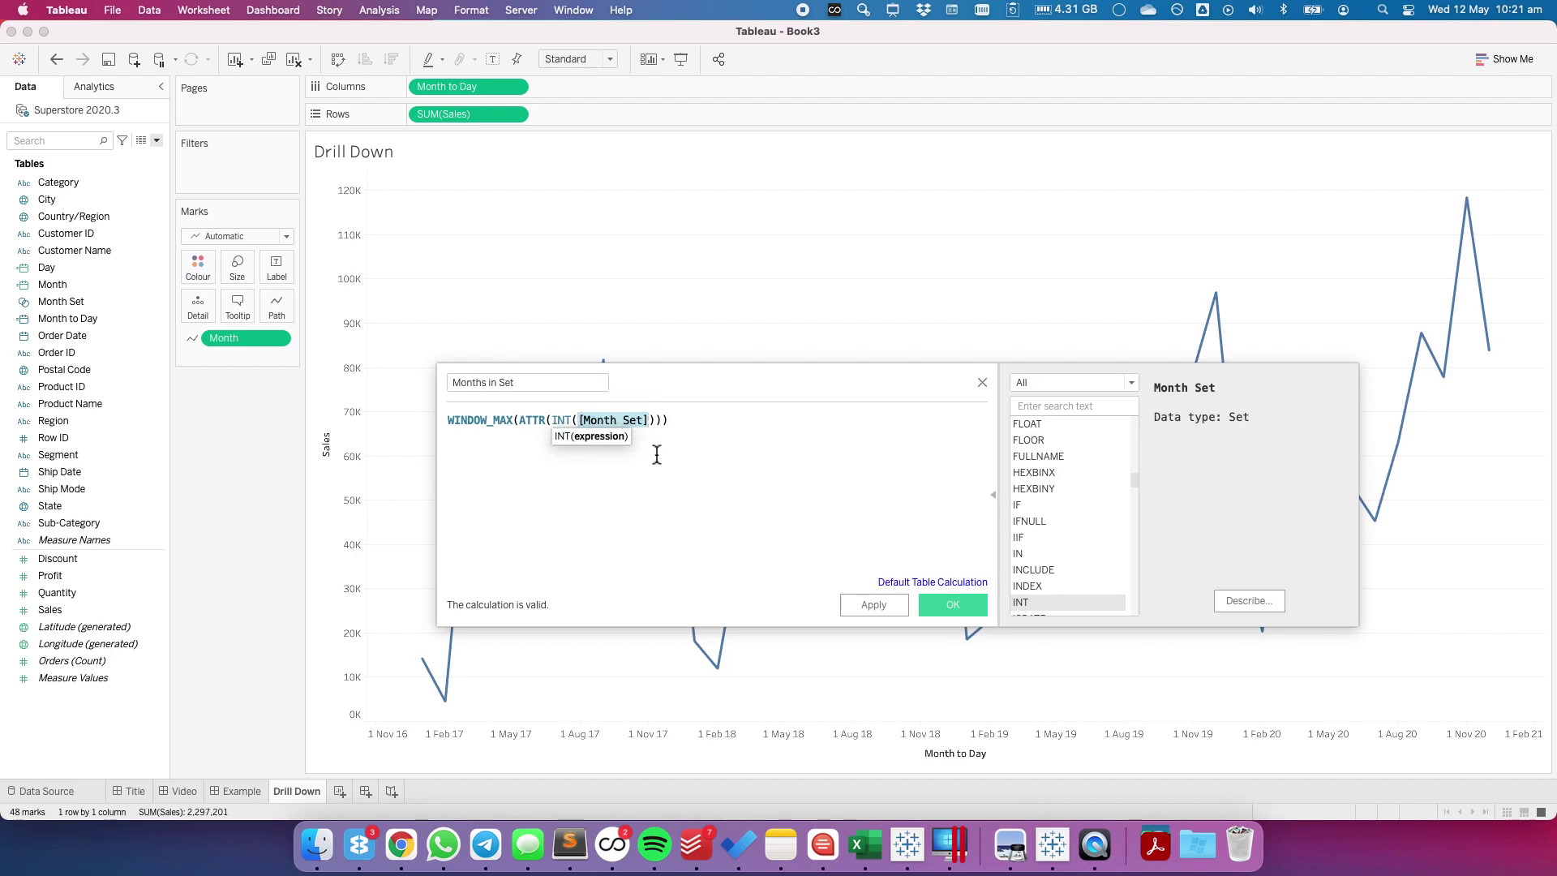
pyautogui.click(657, 453)
pyautogui.moveTo(553, 421); pyautogui.dragTo(659, 421)
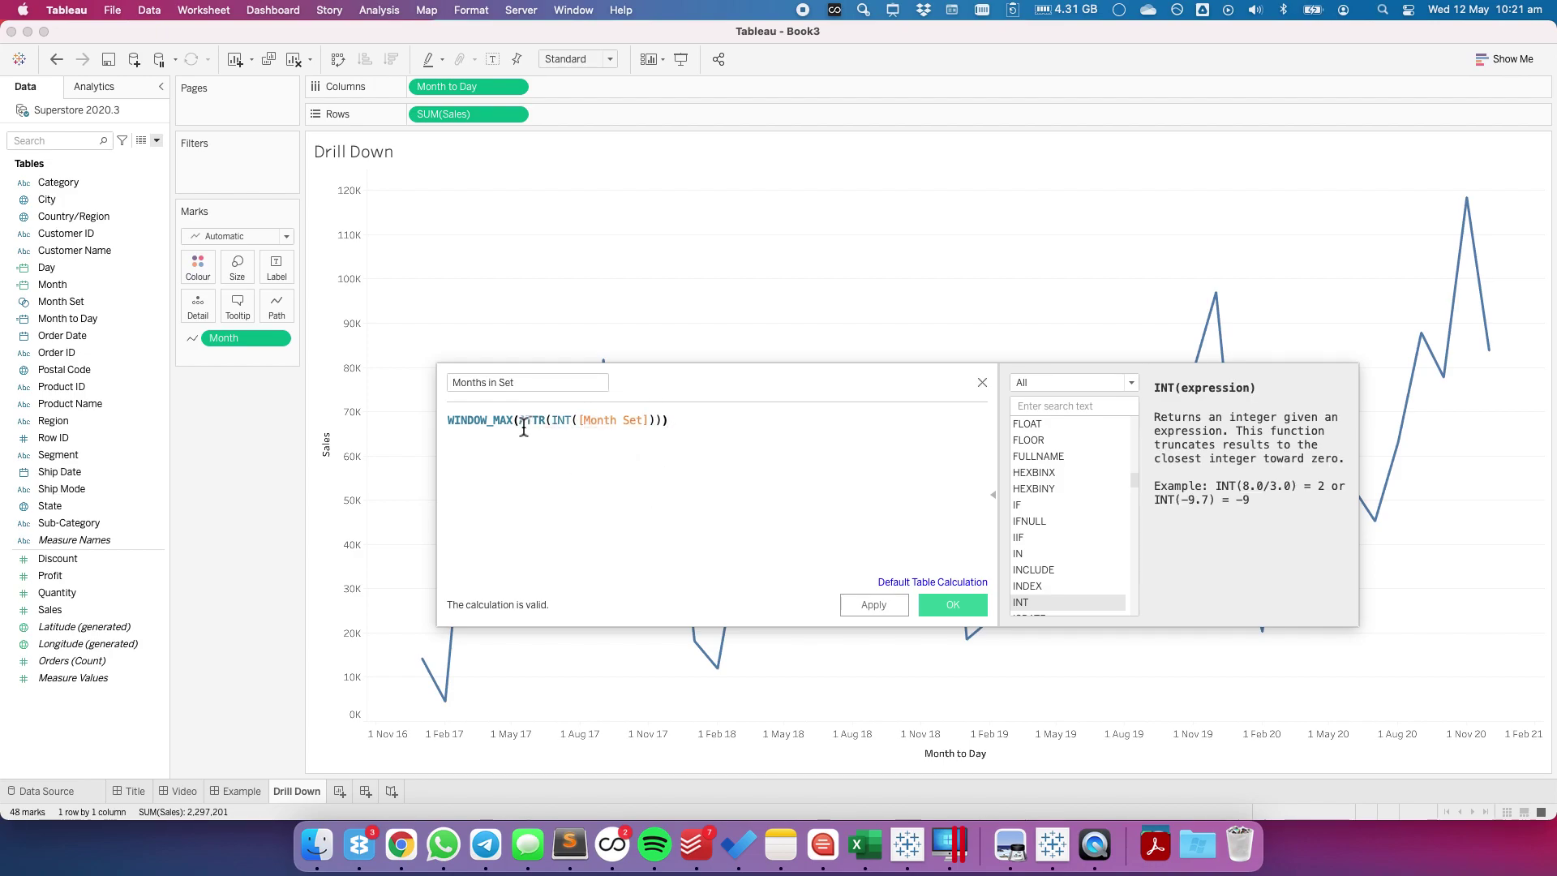
pyautogui.click(572, 421)
pyautogui.moveTo(572, 420); pyautogui.dragTo(661, 422)
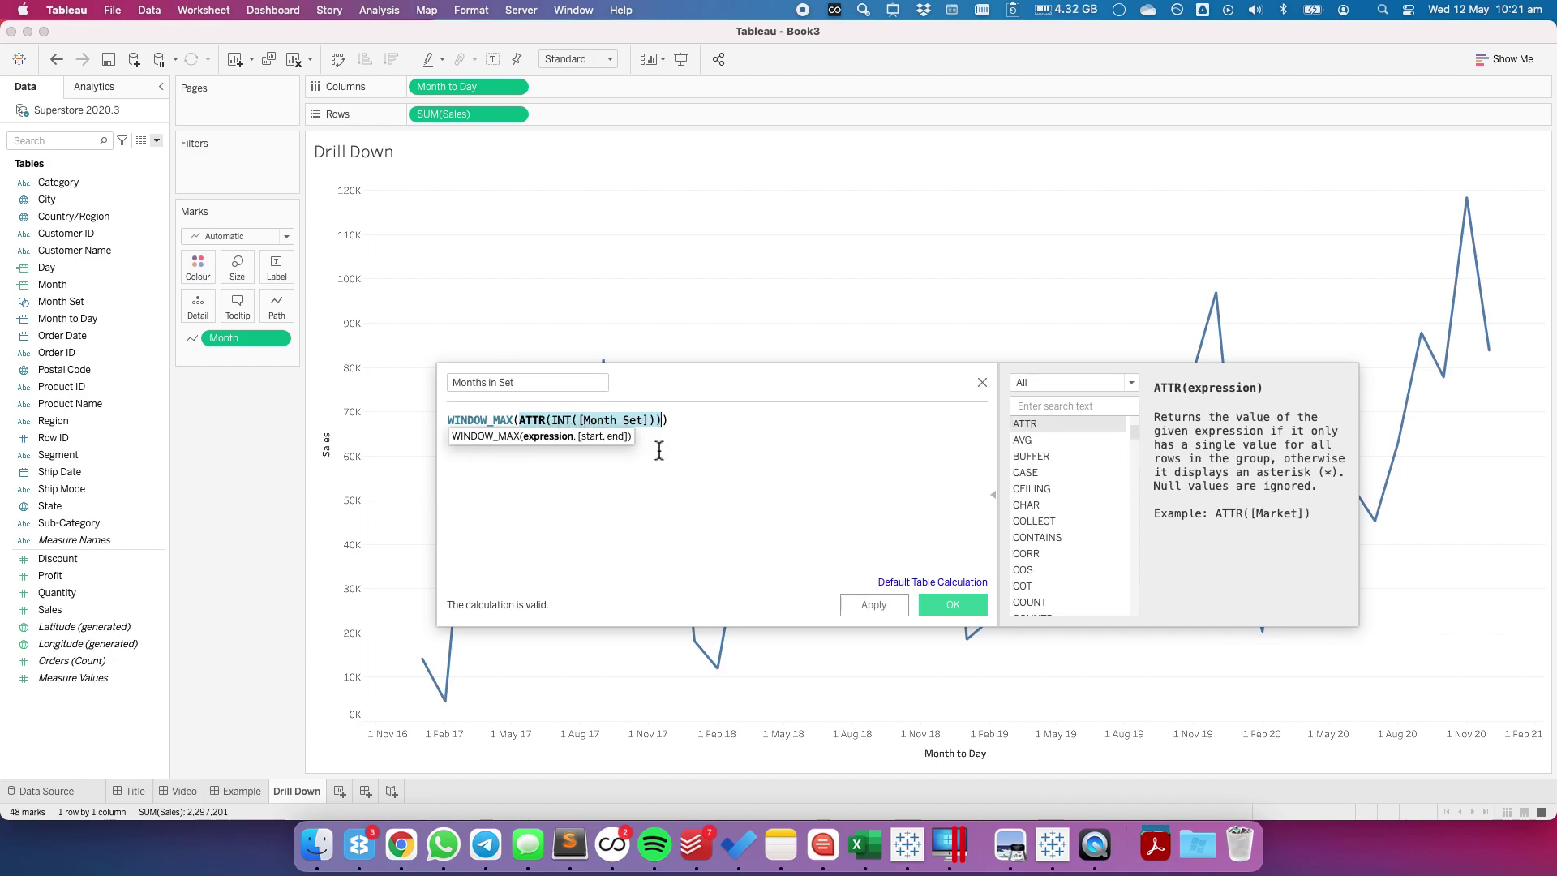
pyautogui.click(508, 419)
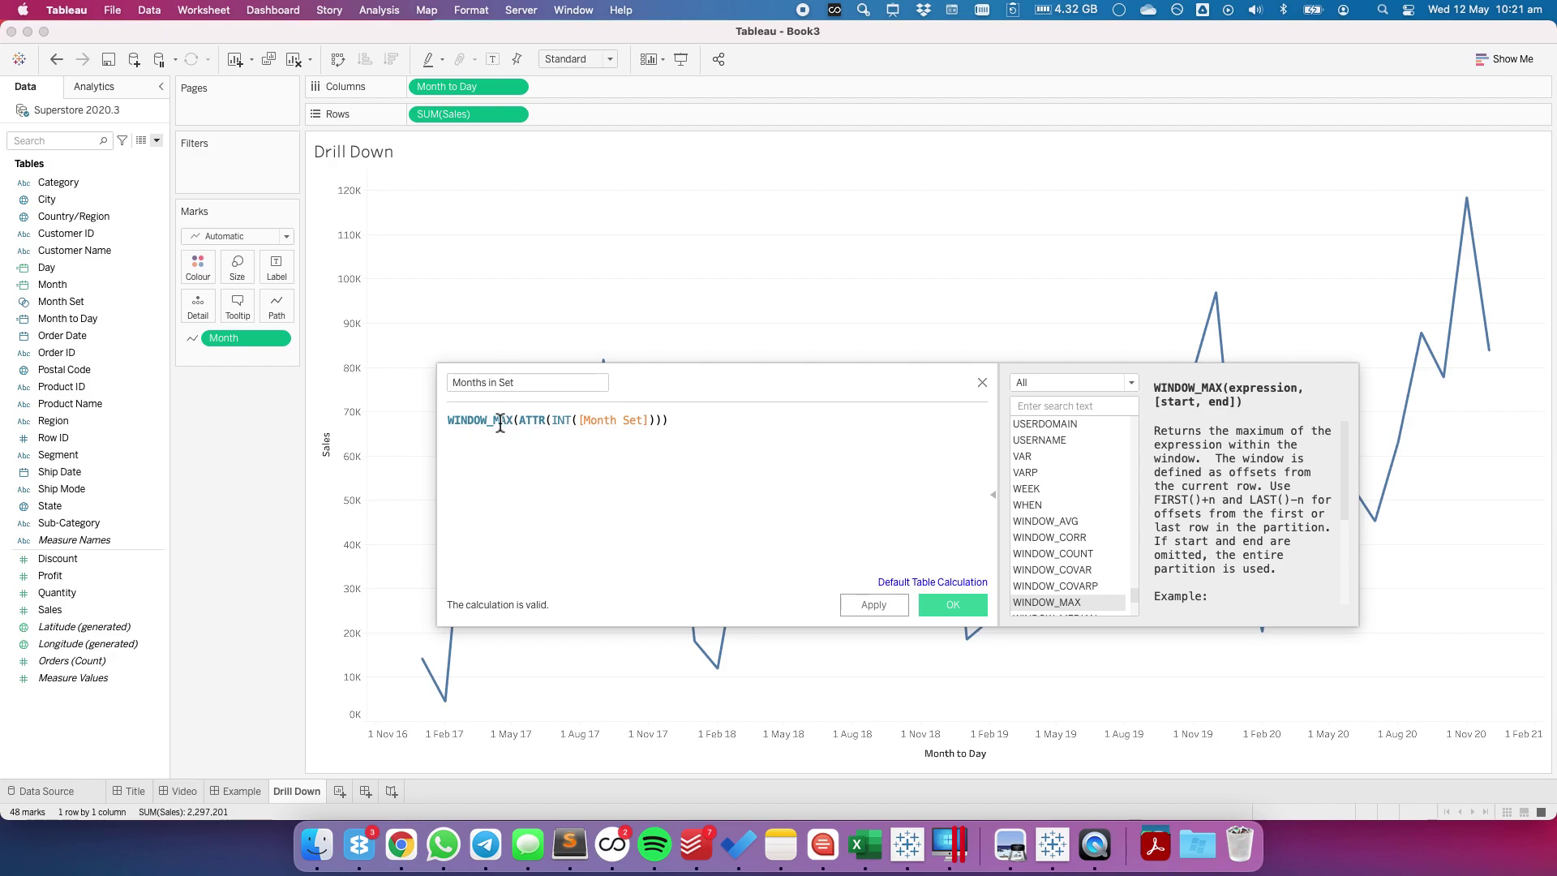
pyautogui.click(509, 421)
pyautogui.press('super+Right')
pyautogui.click(953, 609)
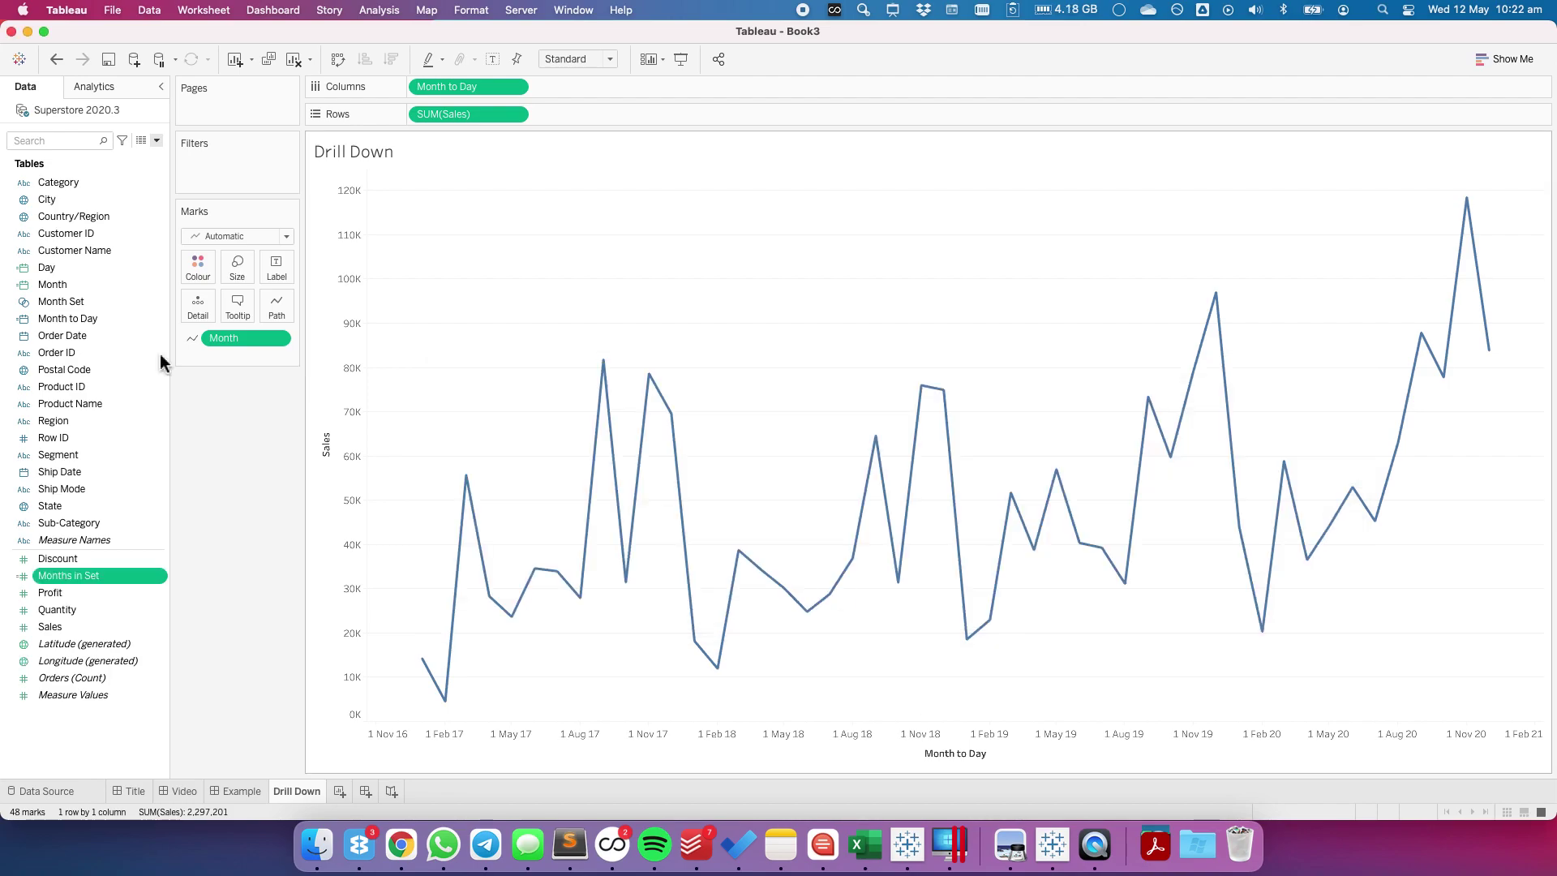
# Start a new calculated field named Show Months in Set
pyautogui.click(157, 141)
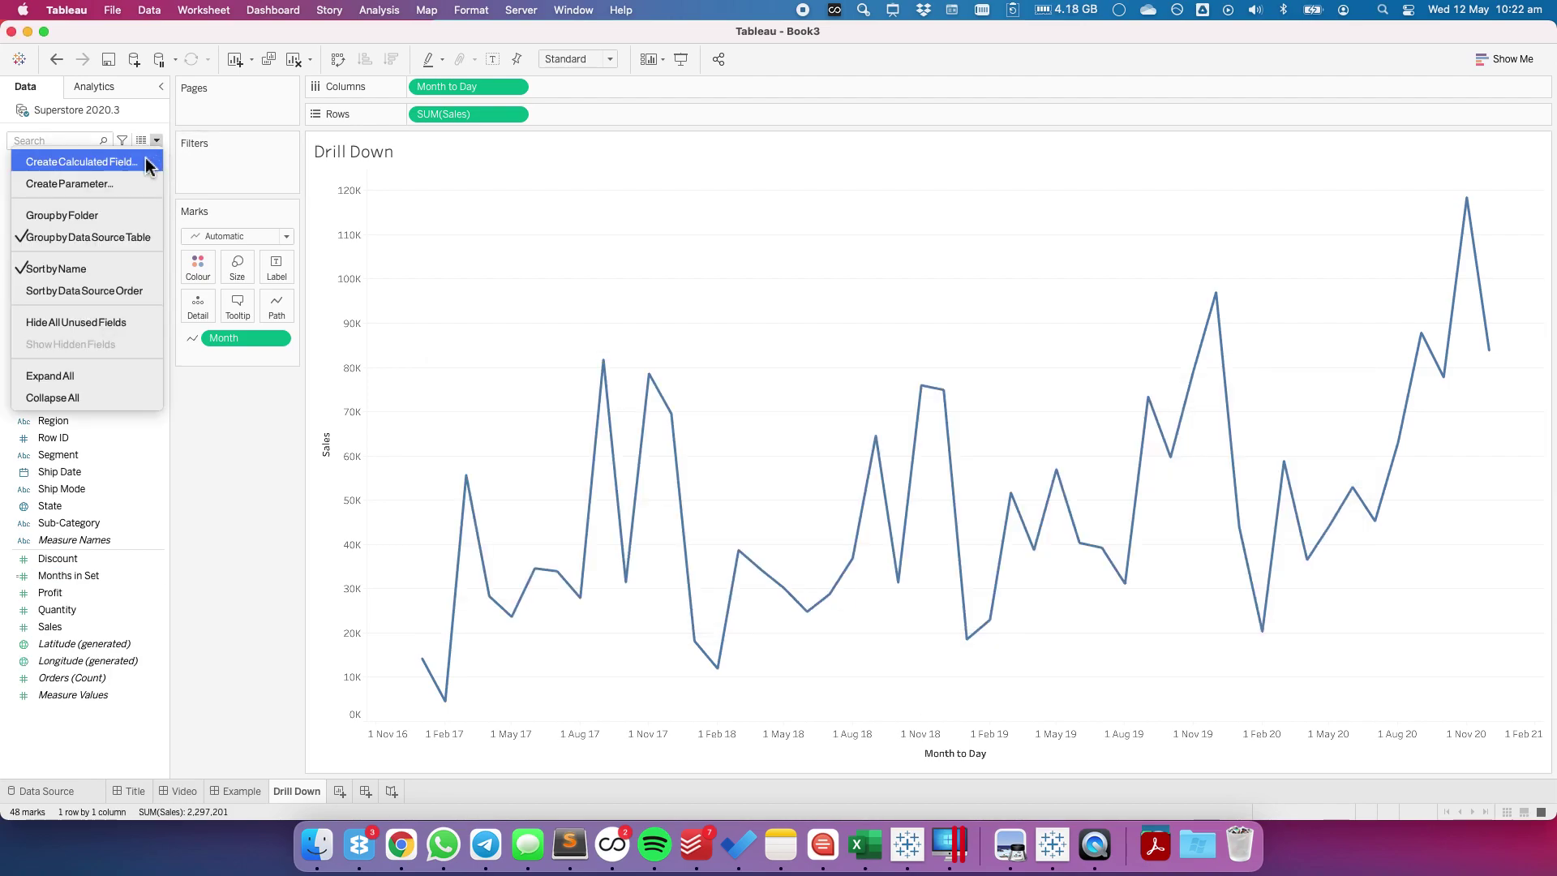
pyautogui.click(149, 163)
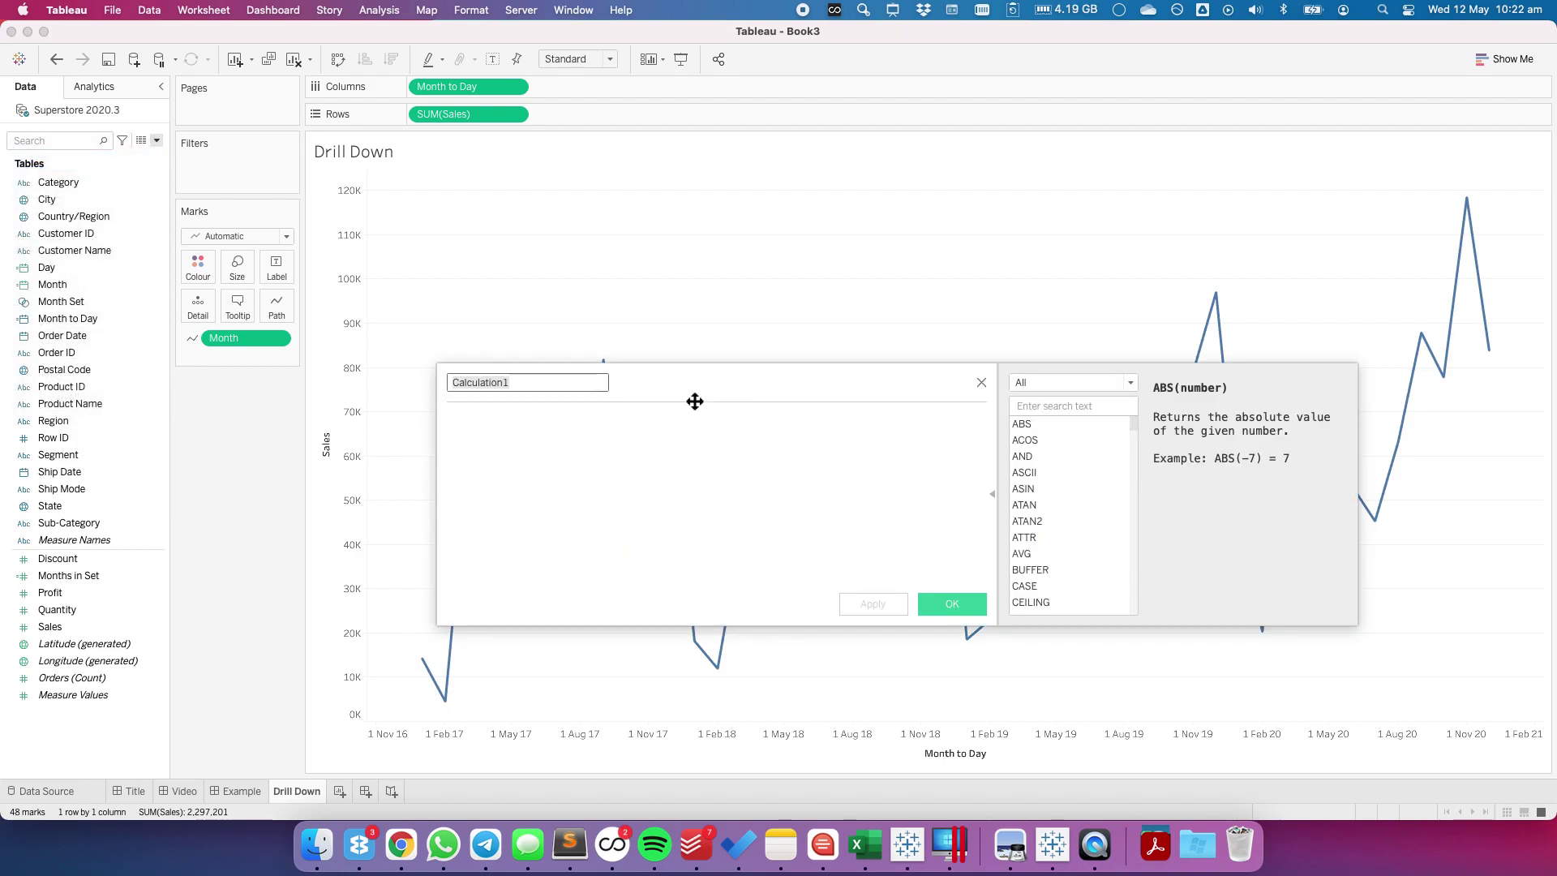
pyautogui.write('Show ')
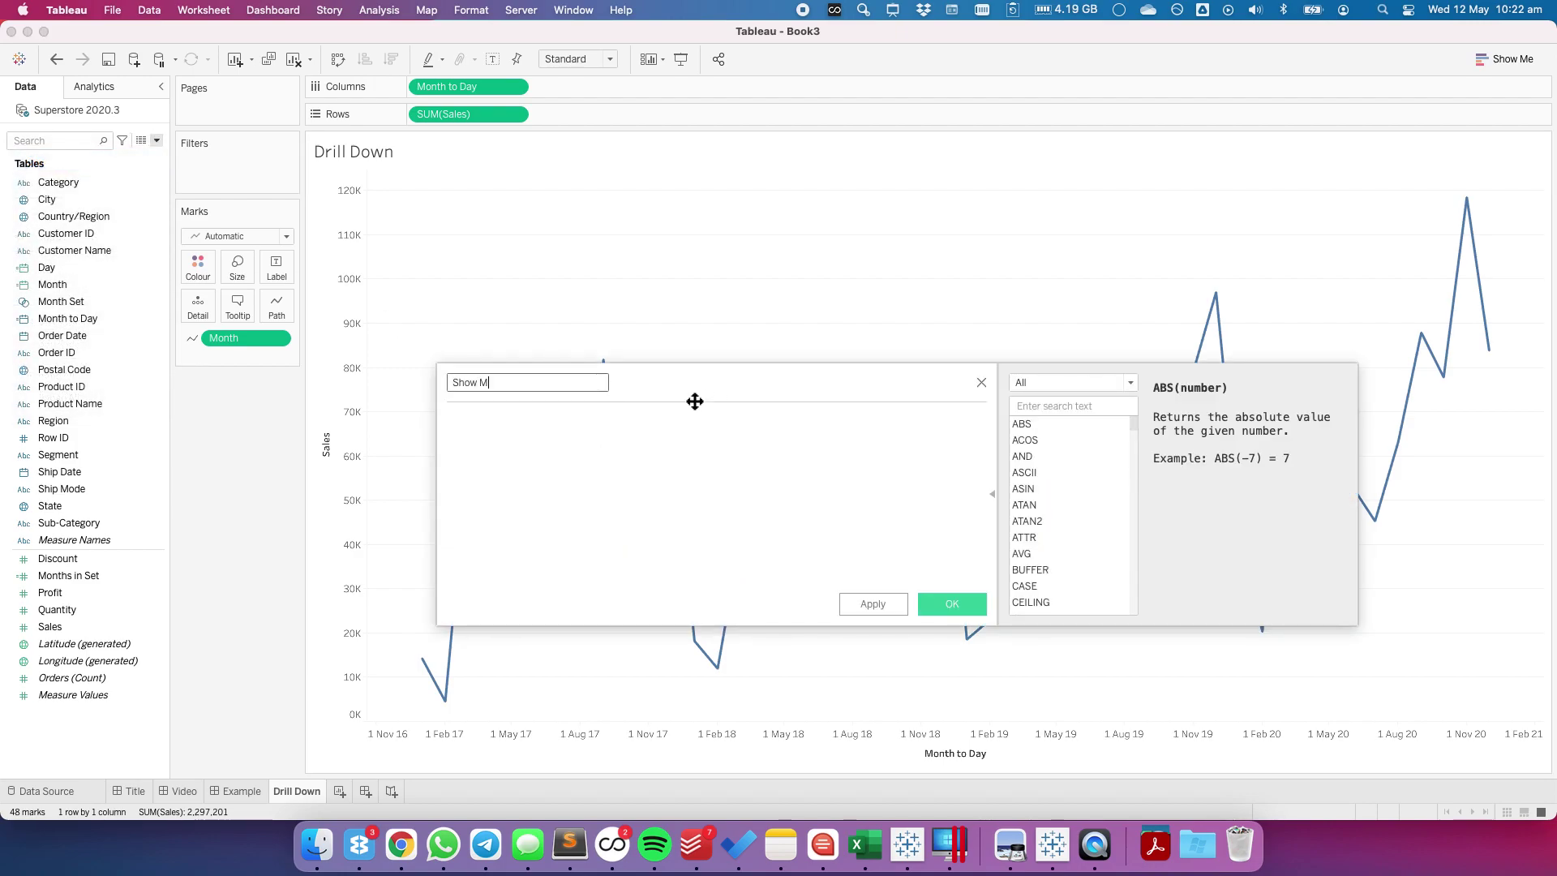
pyautogui.write('Months in Set')
pyautogui.click(587, 465)
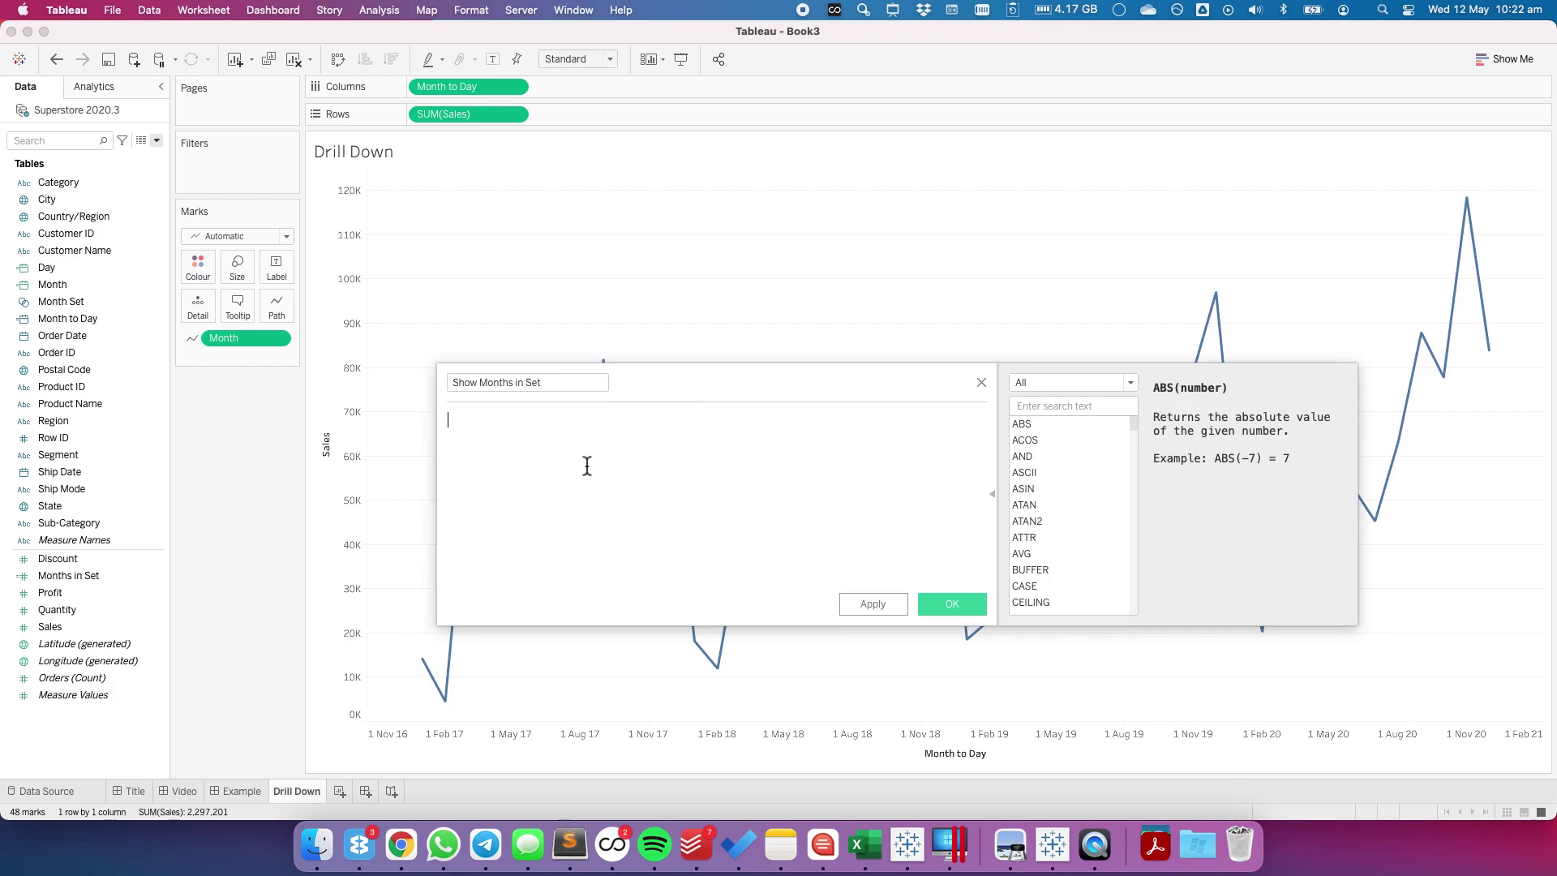
# Enter IF [Months in Set] = 0 THEN TRUE ELSE ATTR([Month Set]) END as the formula
pyautogui.write('IF mon')
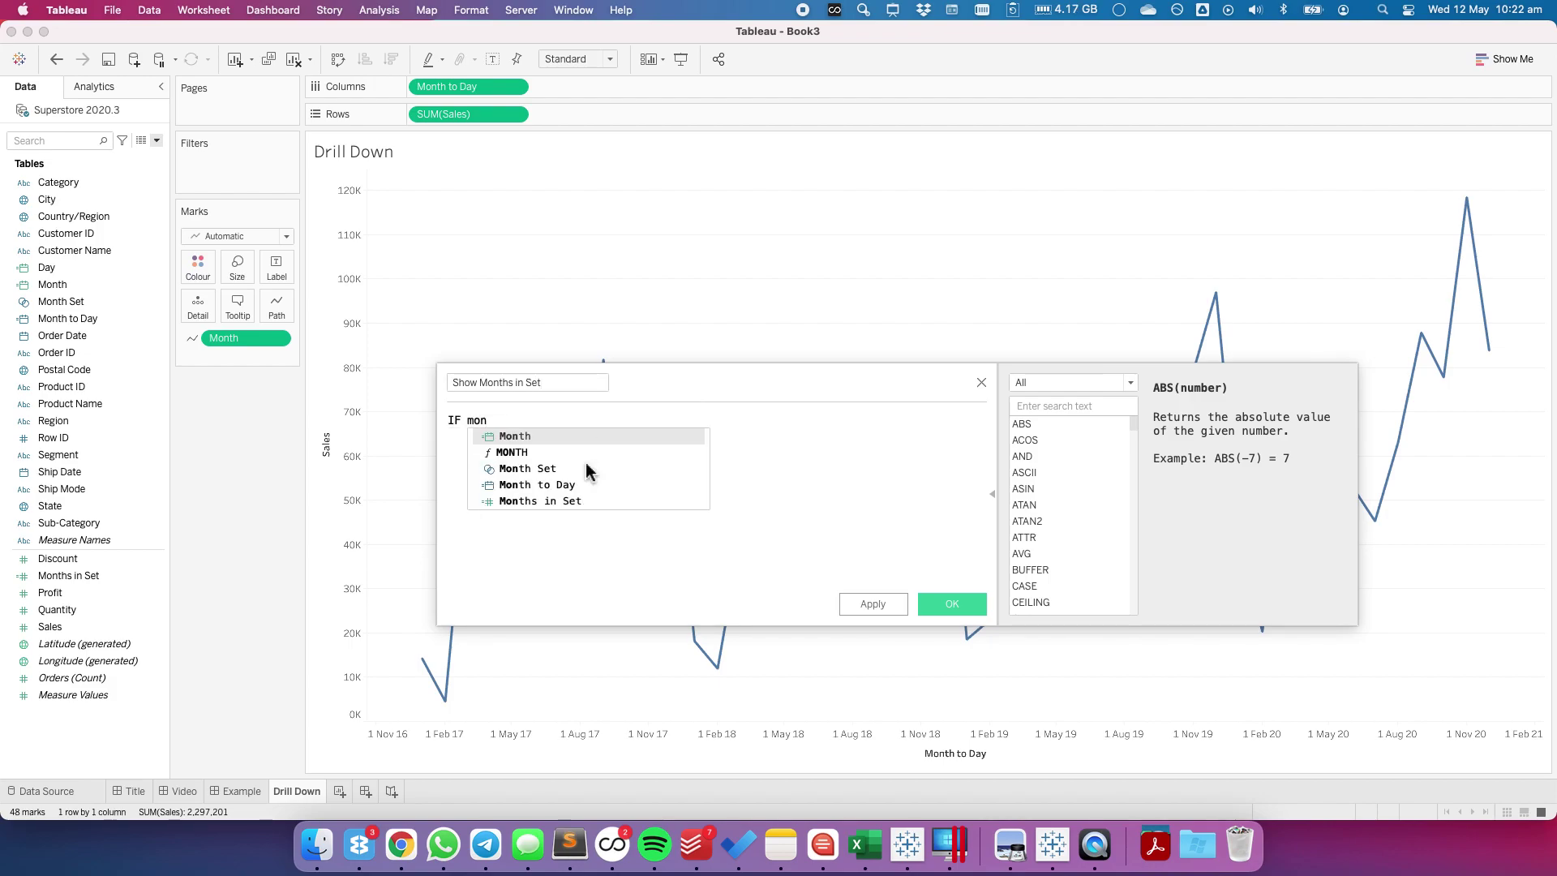
pyautogui.click(570, 501)
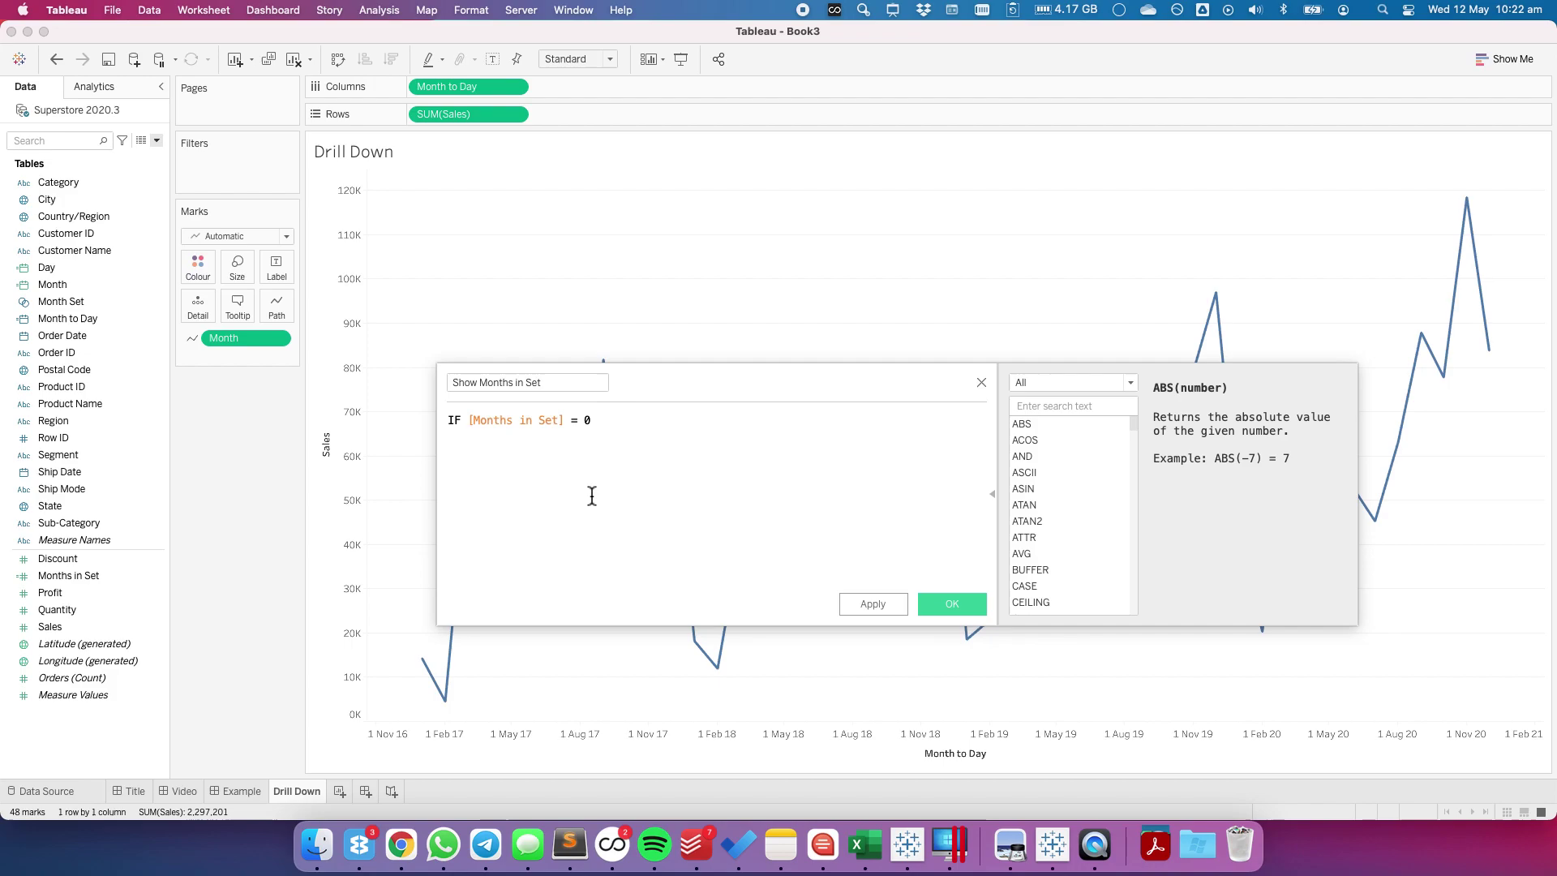
pyautogui.write('= 0')
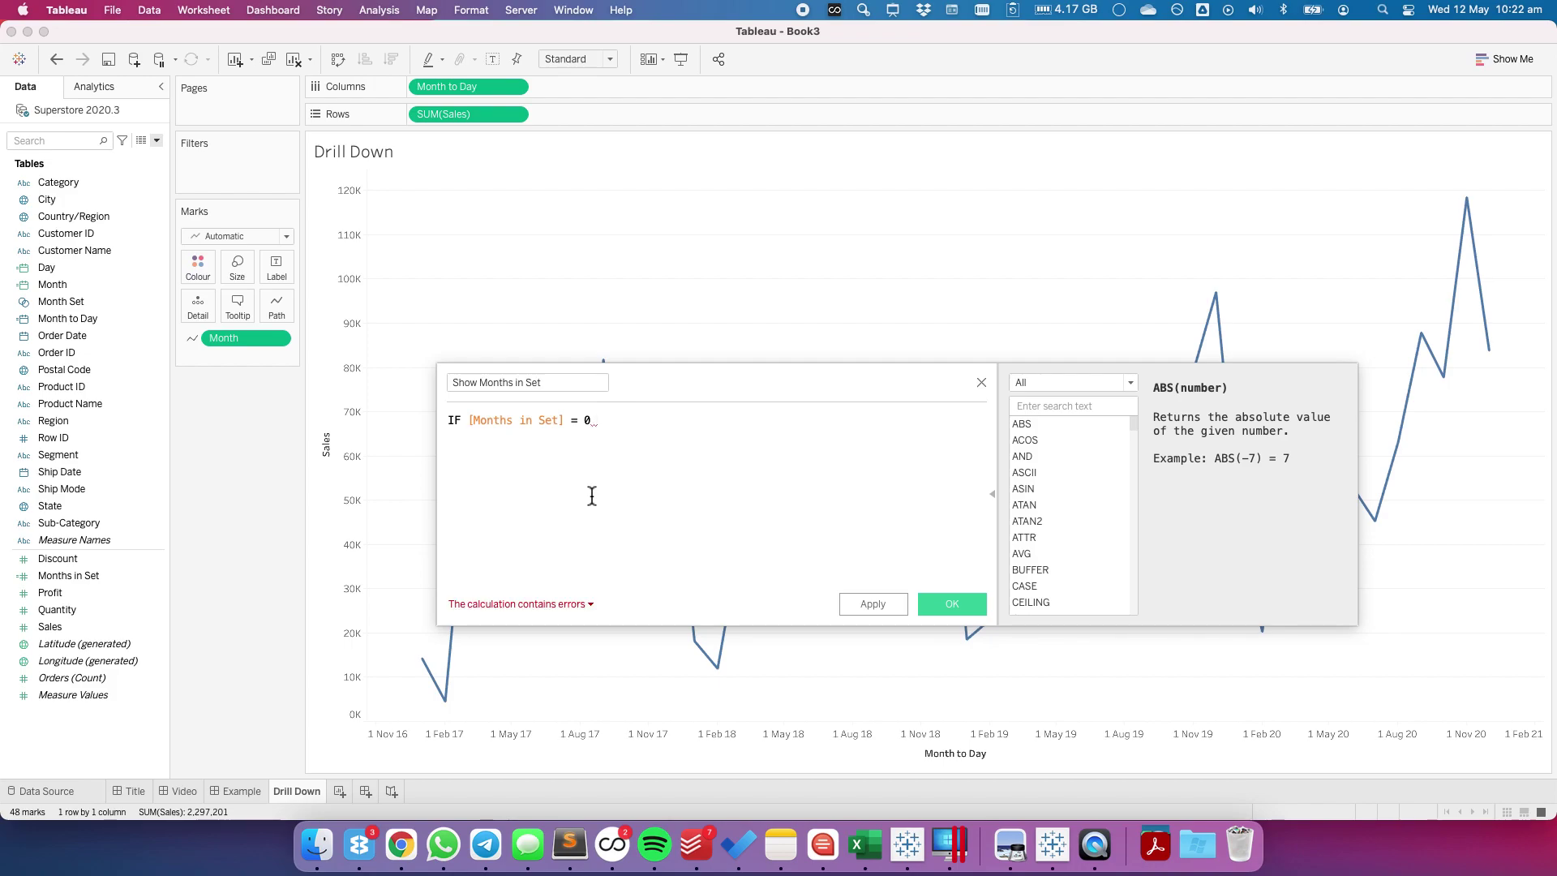
pyautogui.write(' THEN tru')
pyautogui.press('Return')
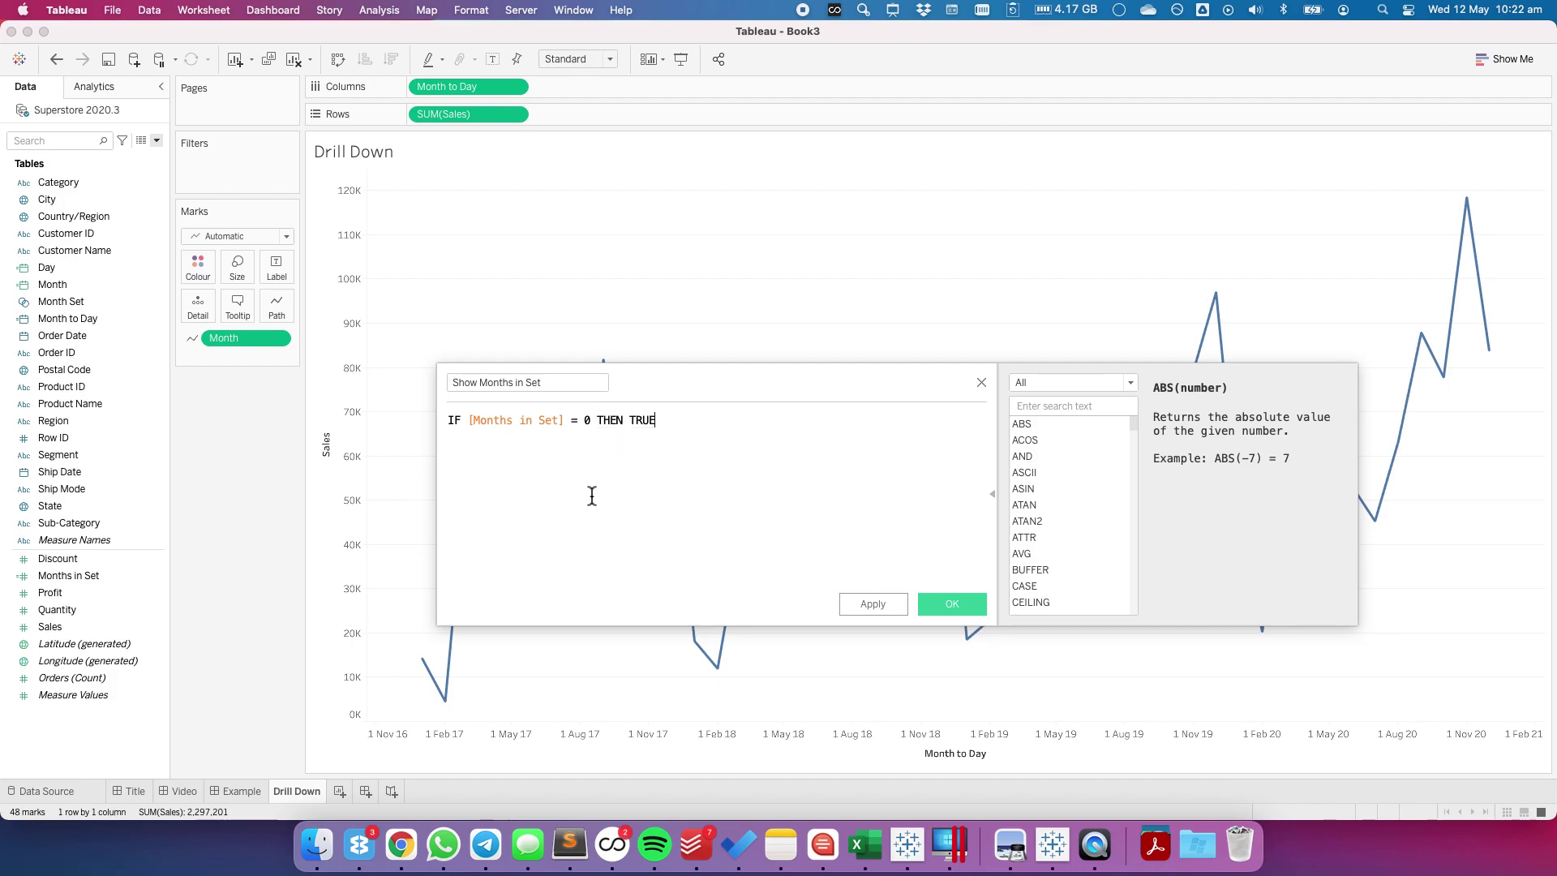
pyautogui.press('Return')
pyautogui.write('ELSE')
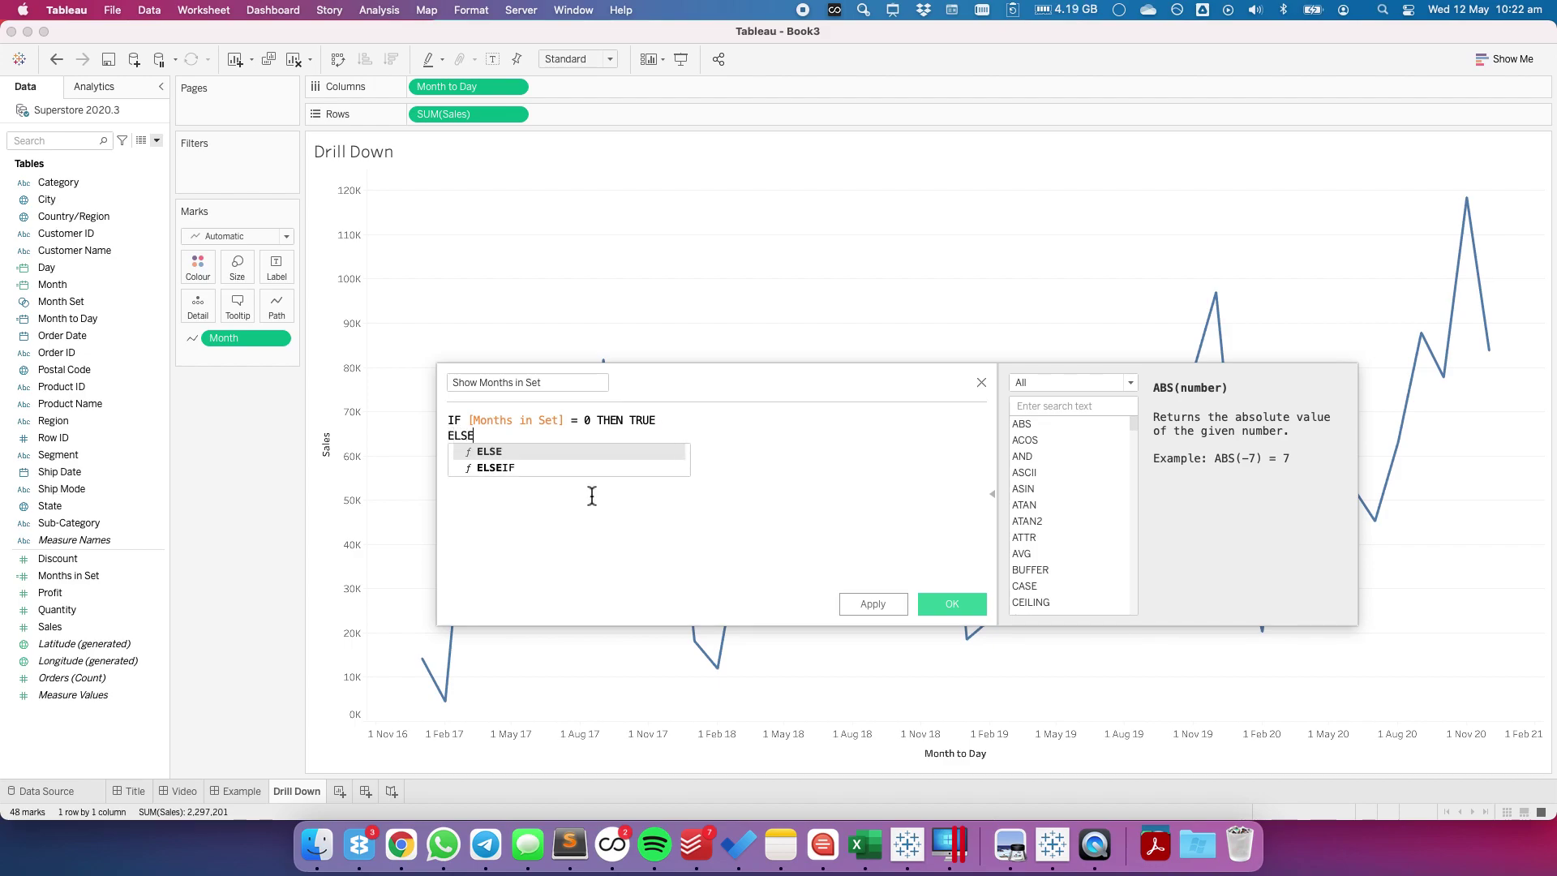
pyautogui.press('Return')
pyautogui.write('atr')
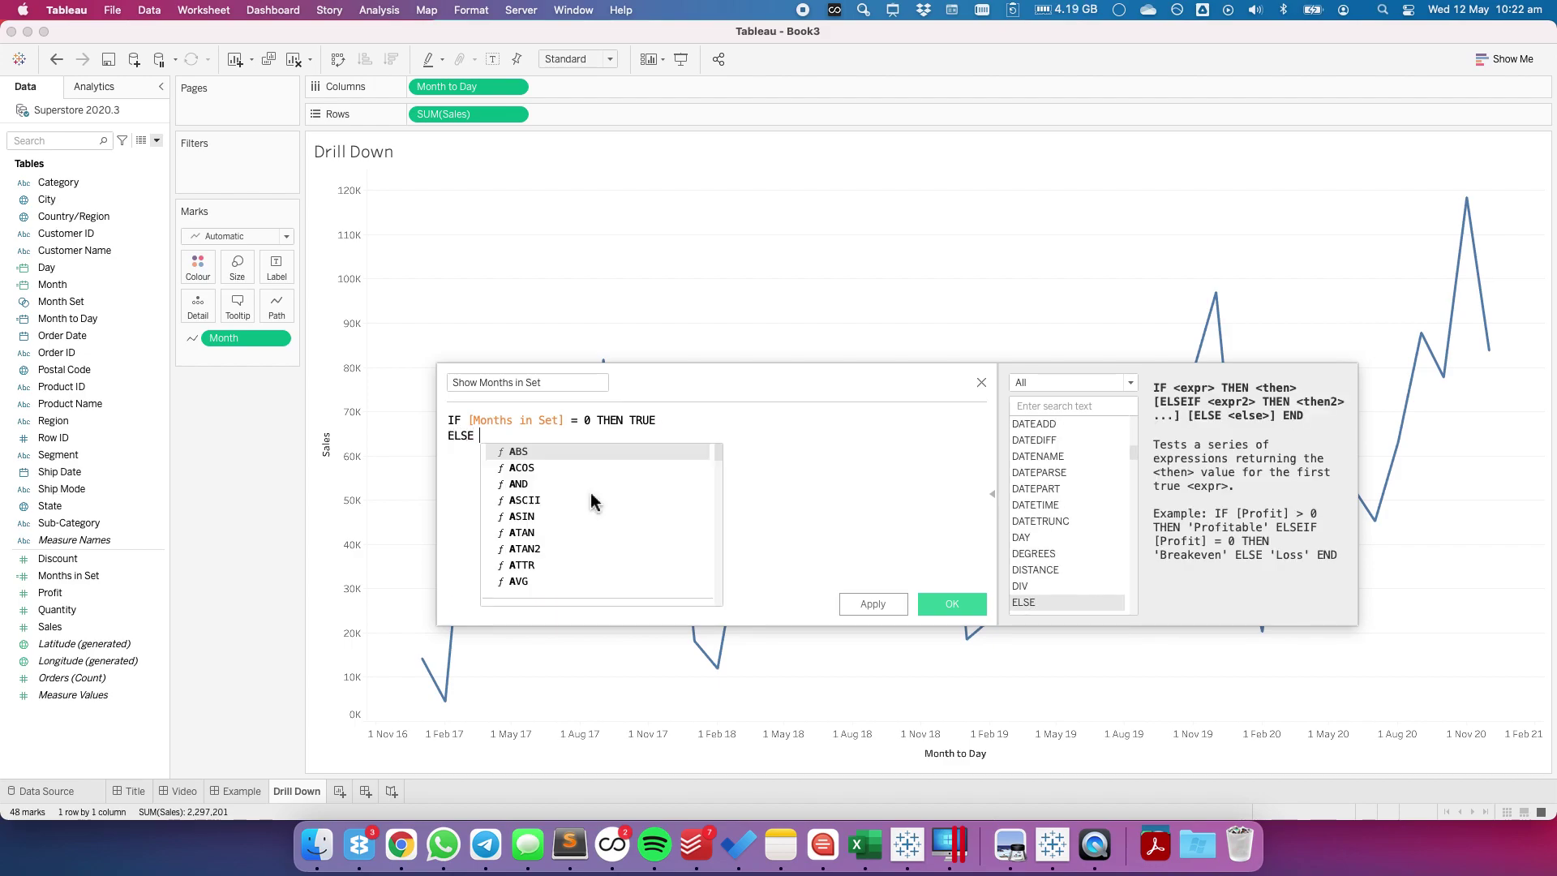
pyautogui.press('Return')
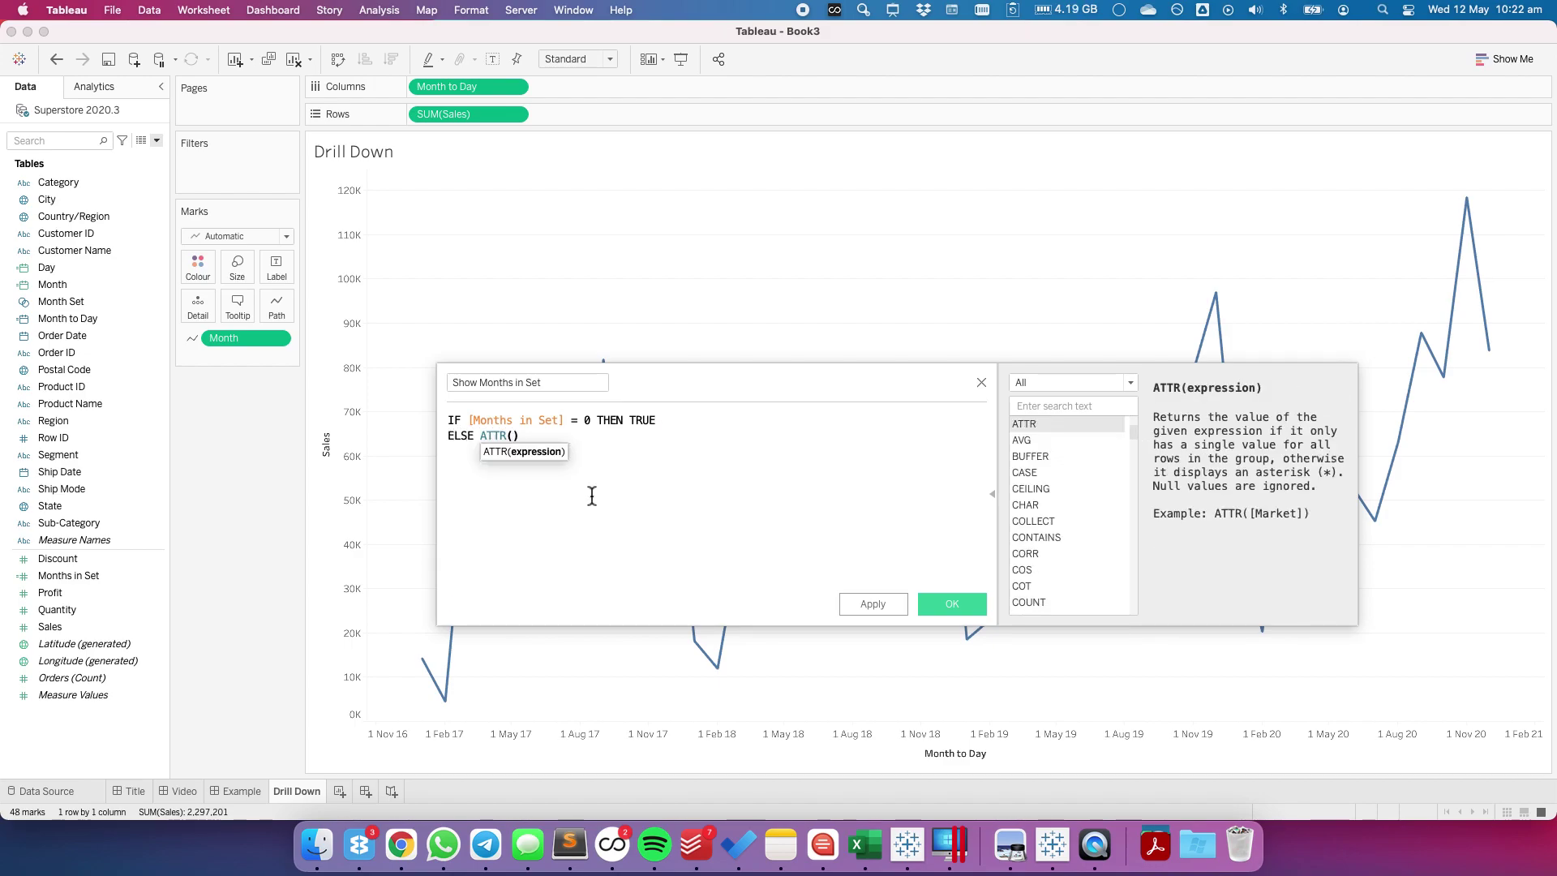
pyautogui.write('mon')
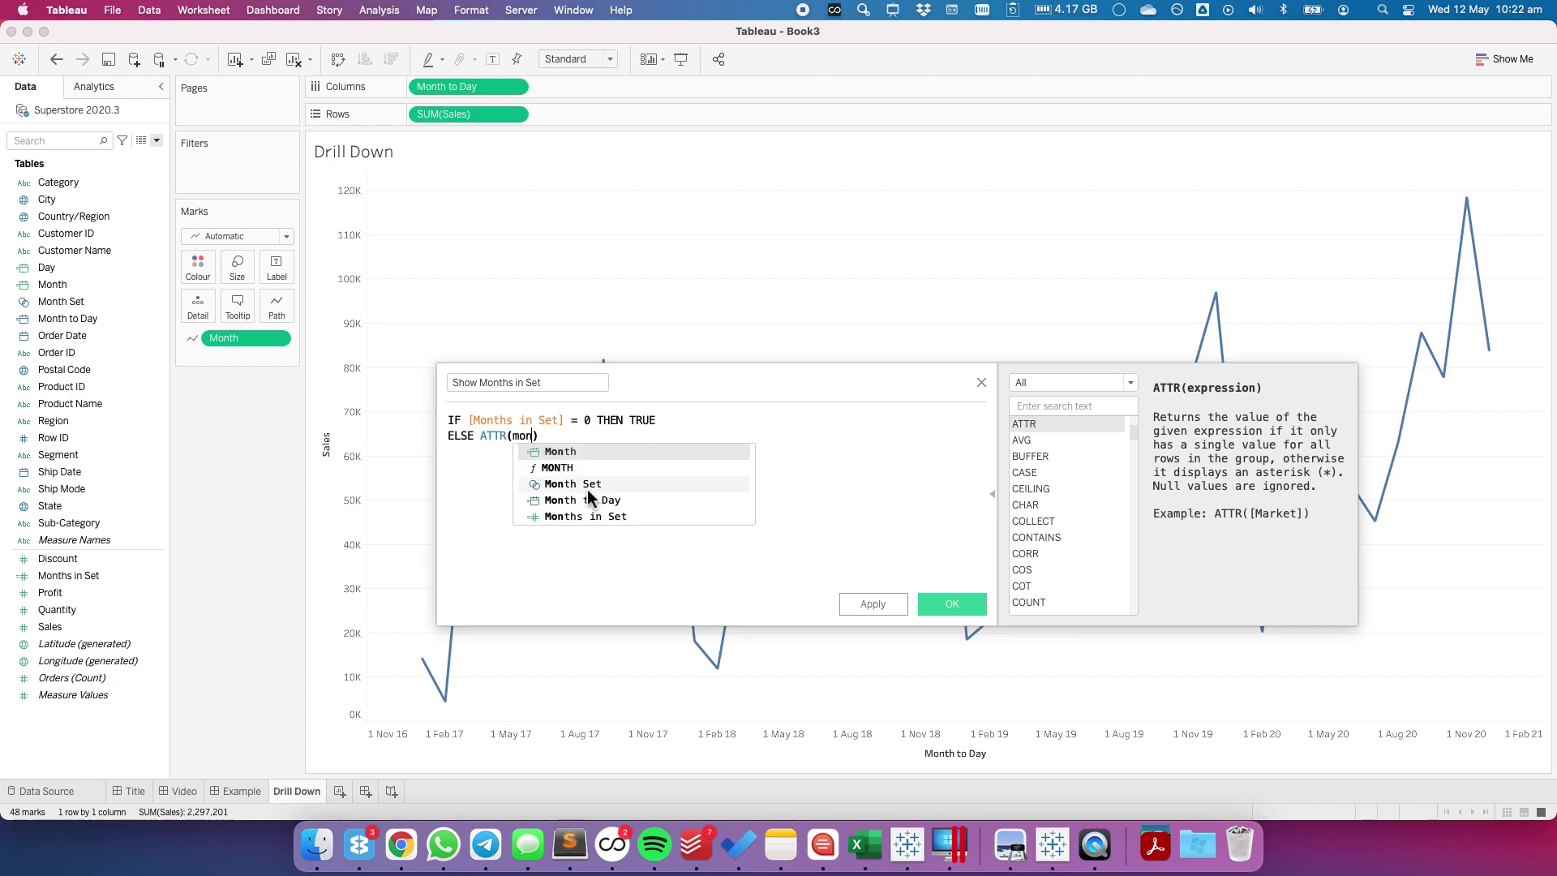
pyautogui.click(586, 490)
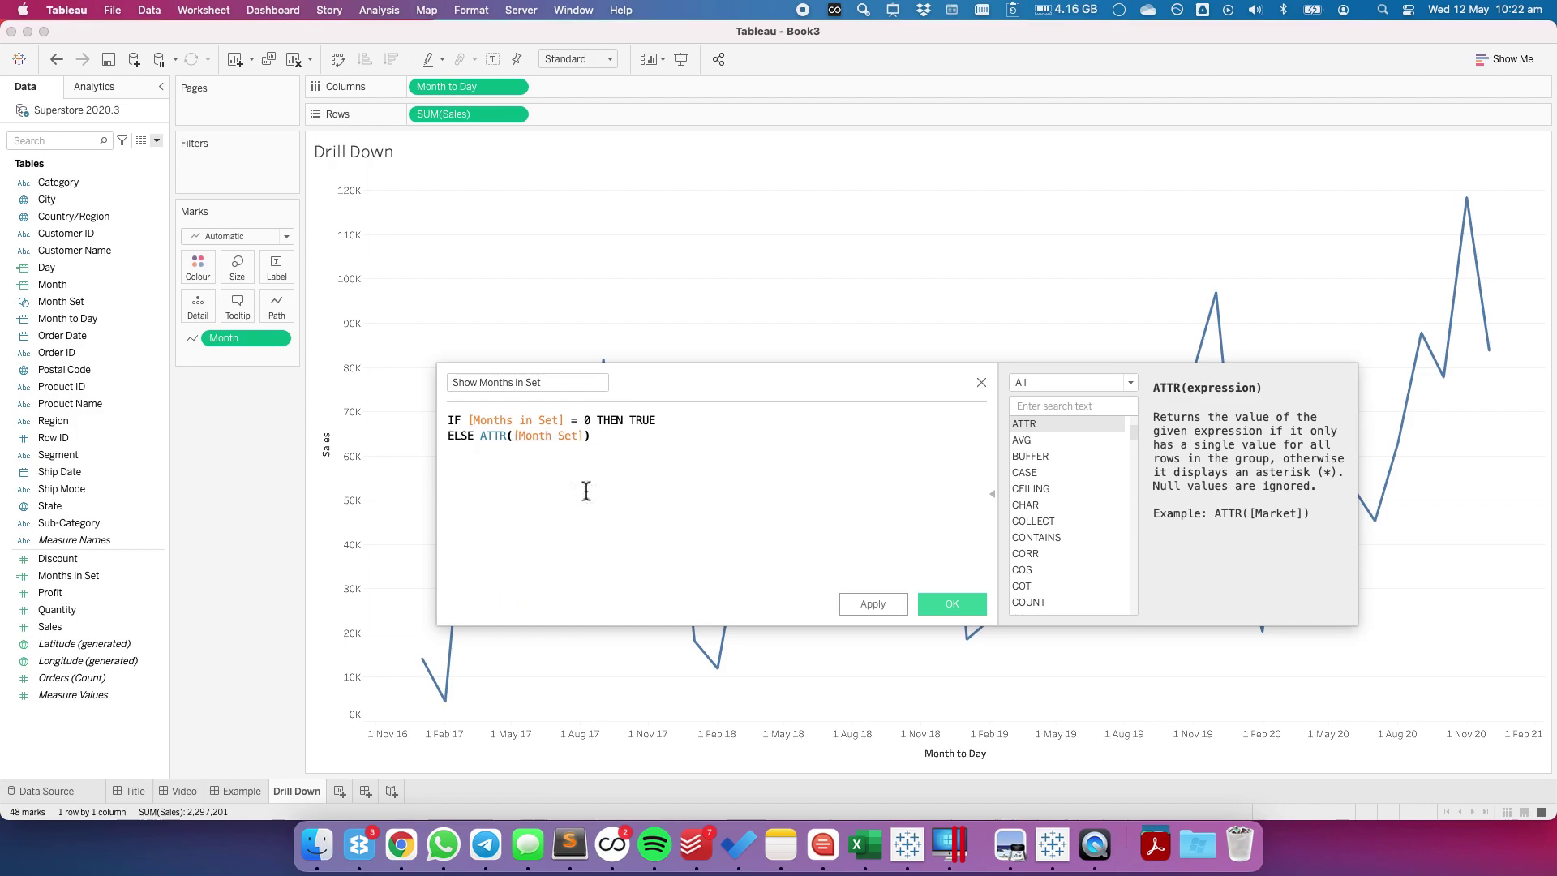
pyautogui.press('Right')
pyautogui.press('Return')
pyautogui.write('END')
pyautogui.press('Return')
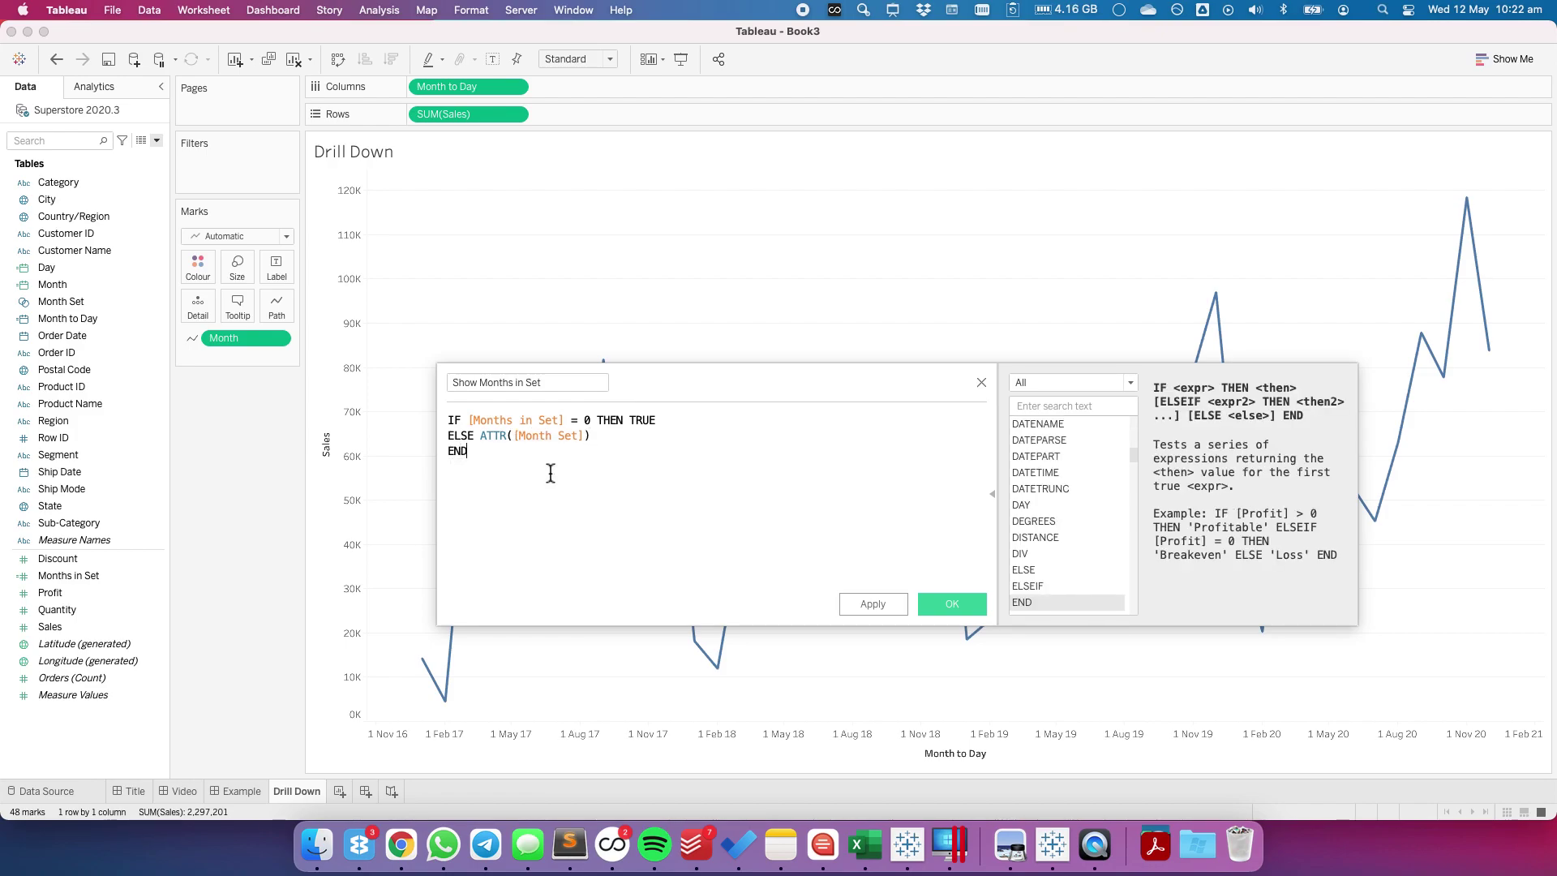
# Select the ATTR expression and check the Months in Set field details
pyautogui.moveTo(481, 436); pyautogui.dragTo(591, 435)
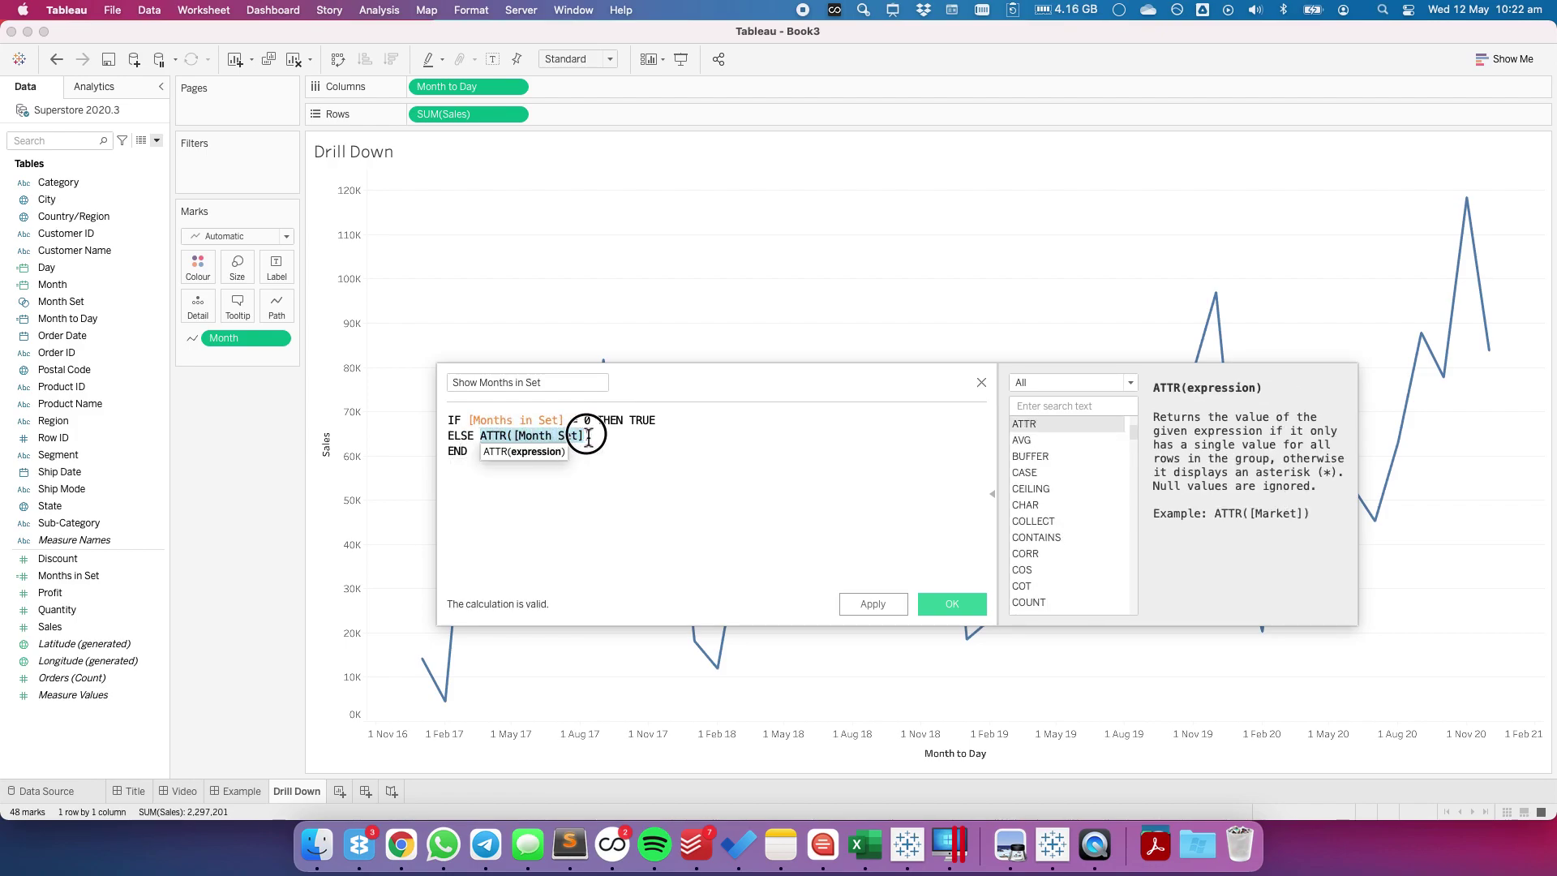
pyautogui.click(529, 421)
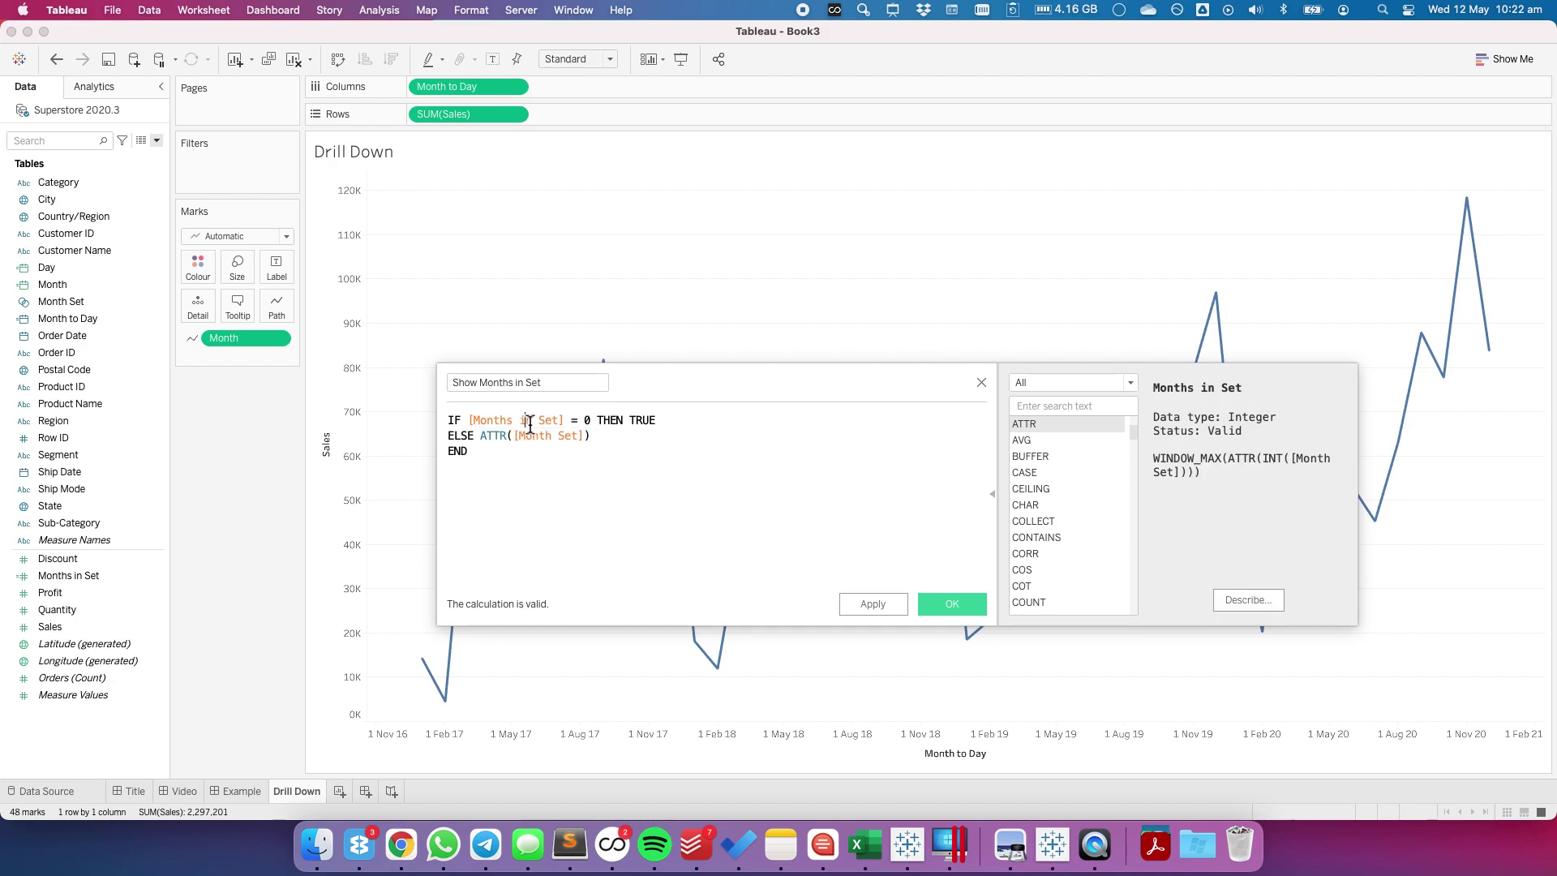
pyautogui.moveTo(481, 436); pyautogui.dragTo(604, 460)
pyautogui.click(603, 460)
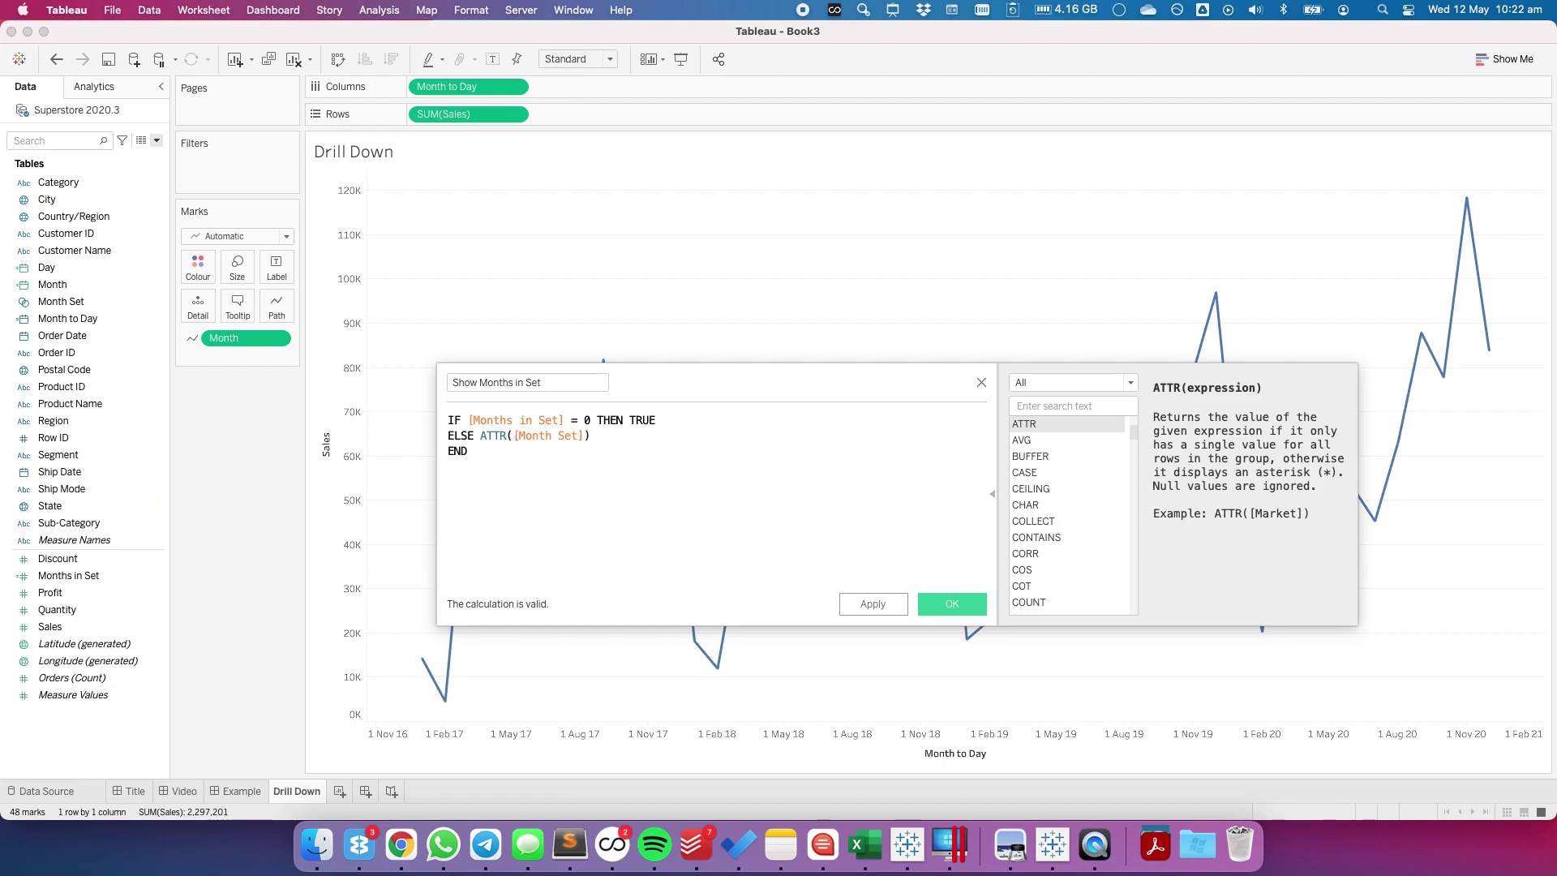
# Save the Show Months in Set calculation and add it as a filter keeping only True
pyautogui.click(944, 606)
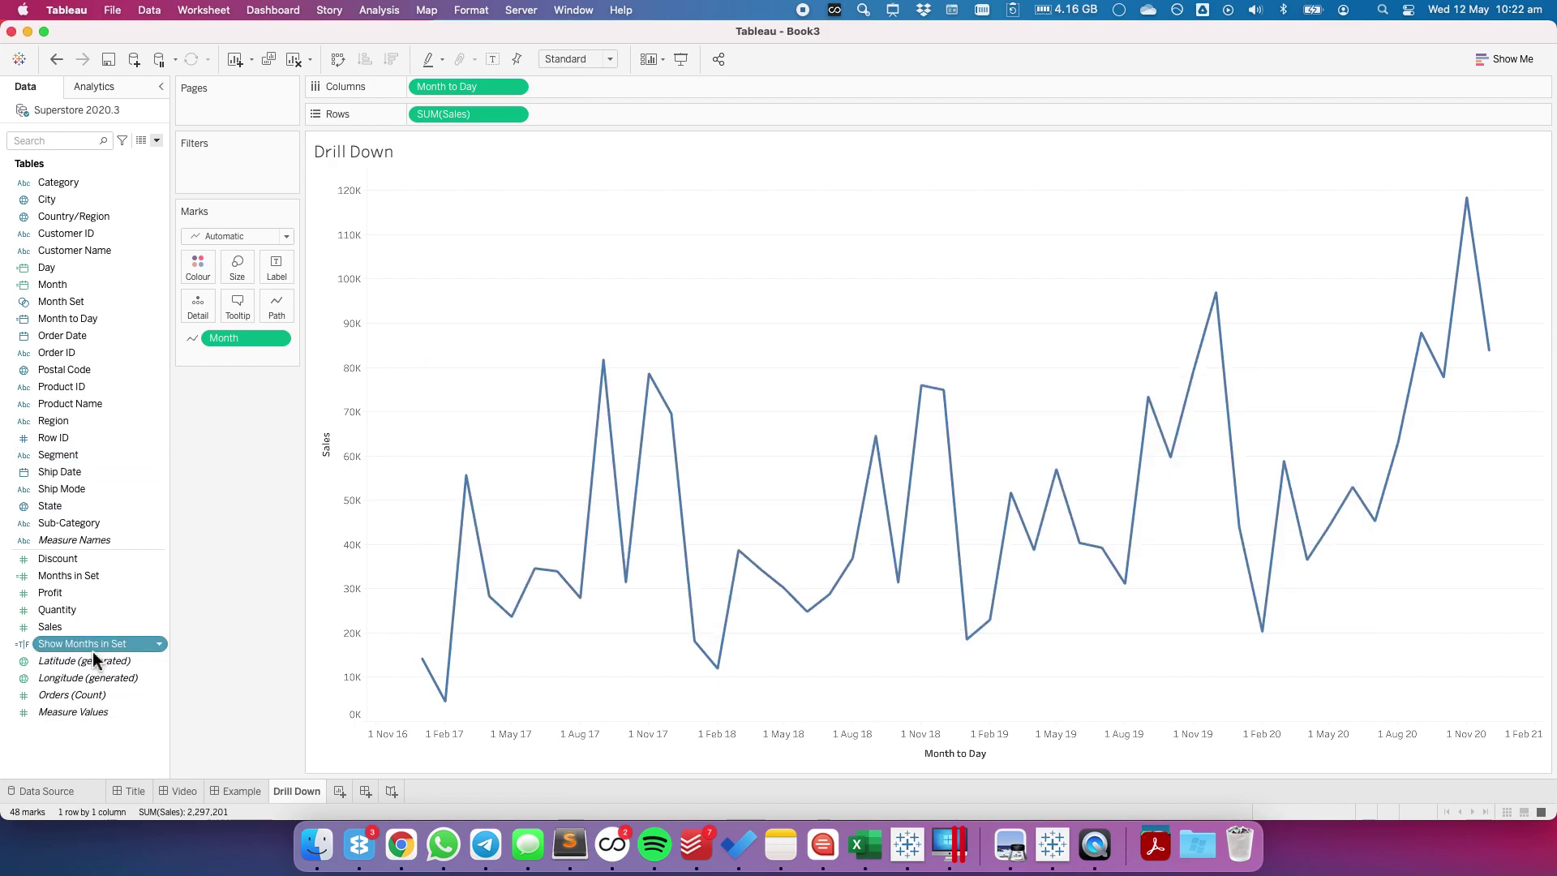
pyautogui.moveTo(84, 644); pyautogui.dragTo(230, 171)
pyautogui.click(635, 257)
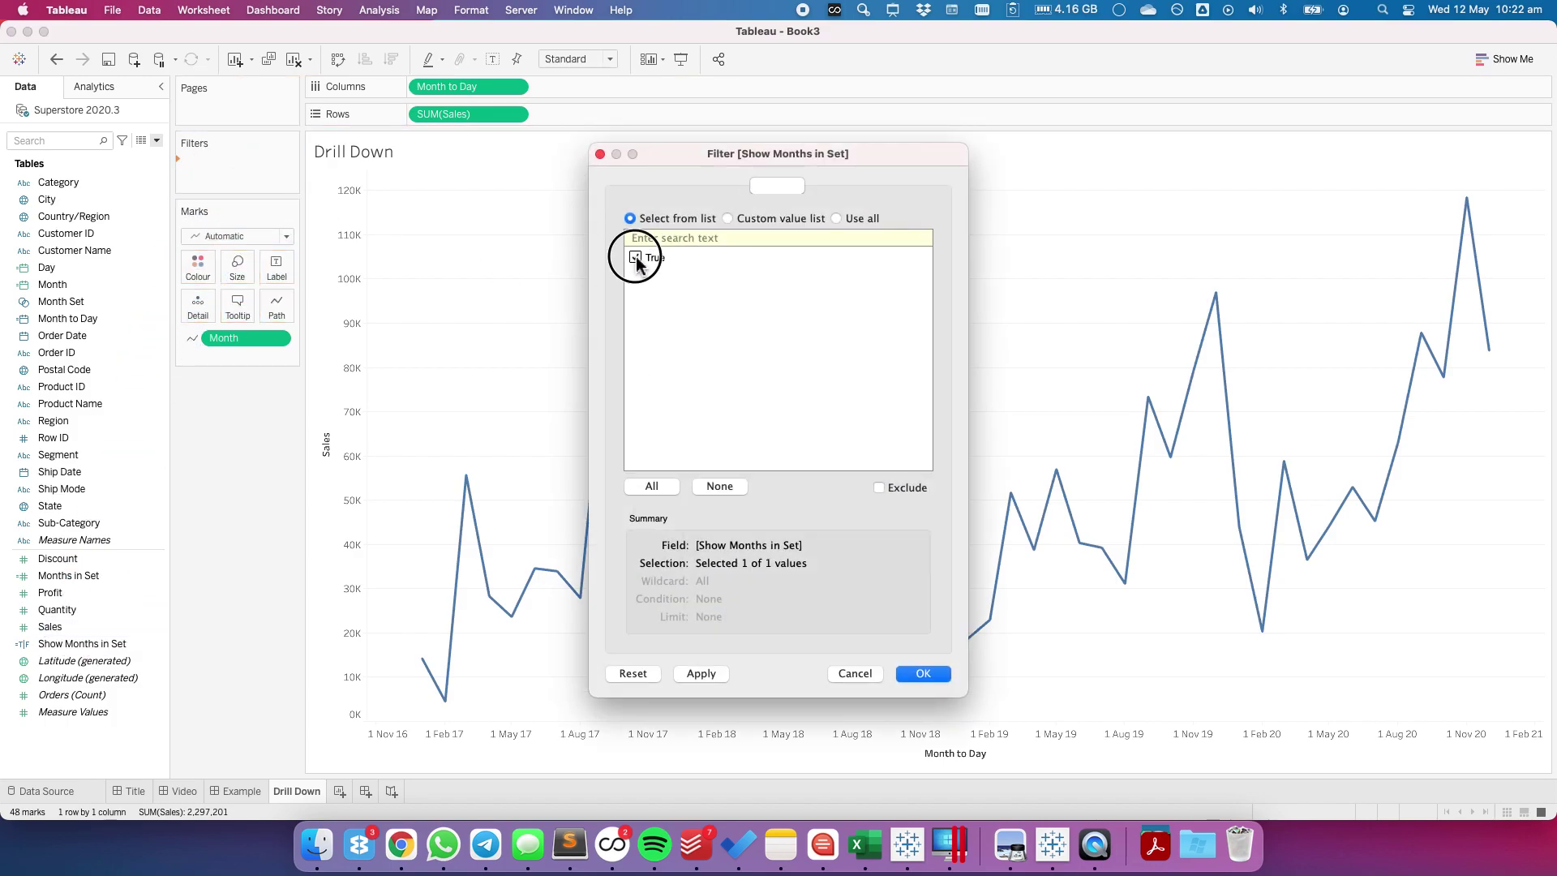
pyautogui.click(931, 675)
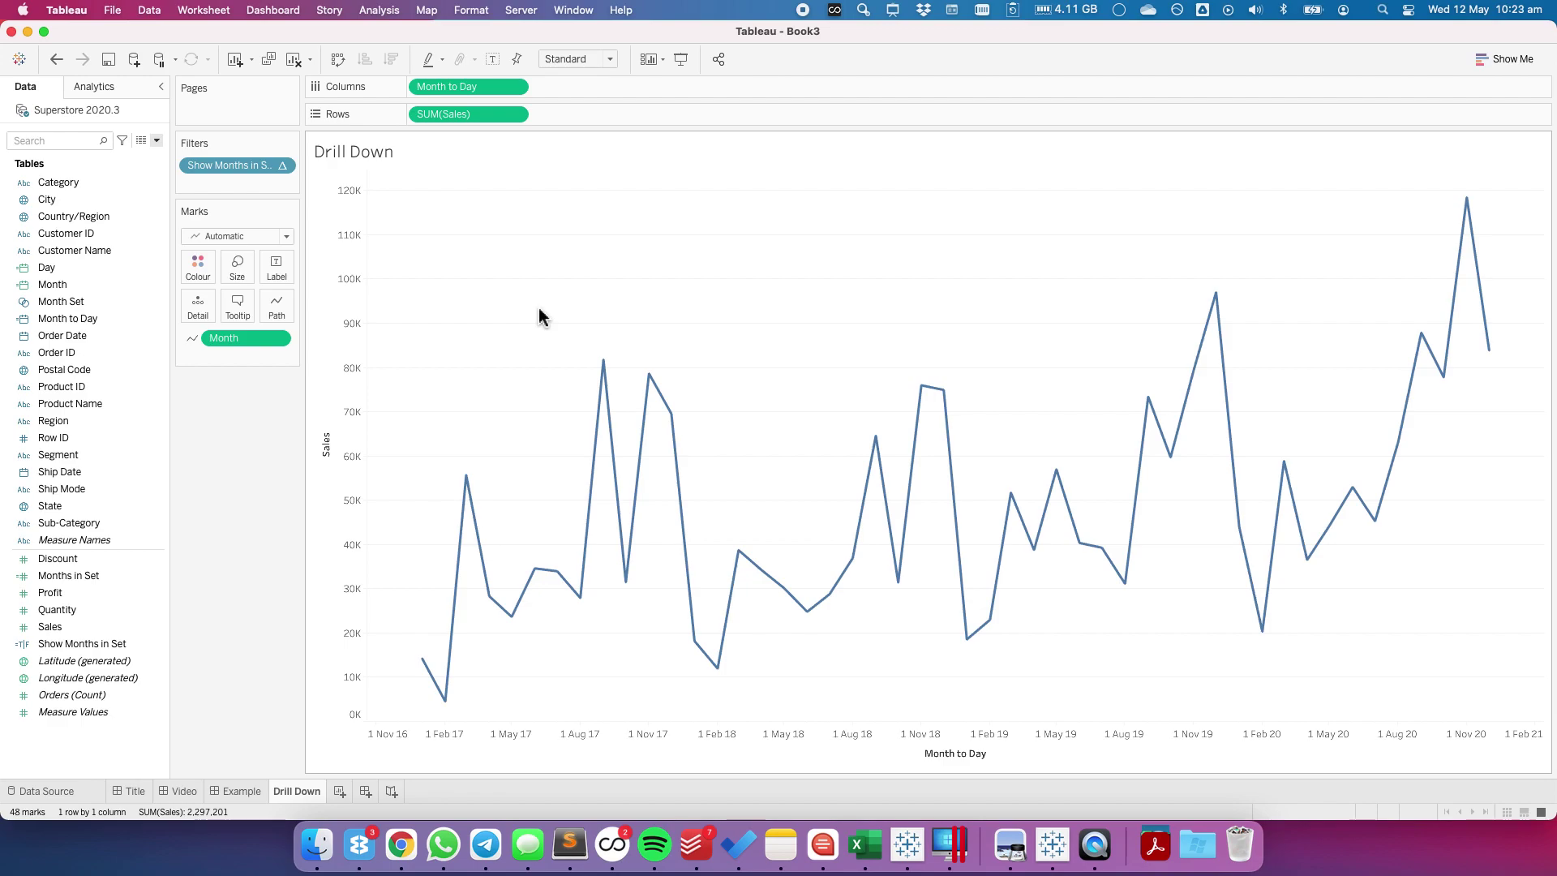
# Compute the filter's table calculation along Month to Day and Month, then reconfirm it keeps True
pyautogui.click(282, 167)
pyautogui.click(265, 296)
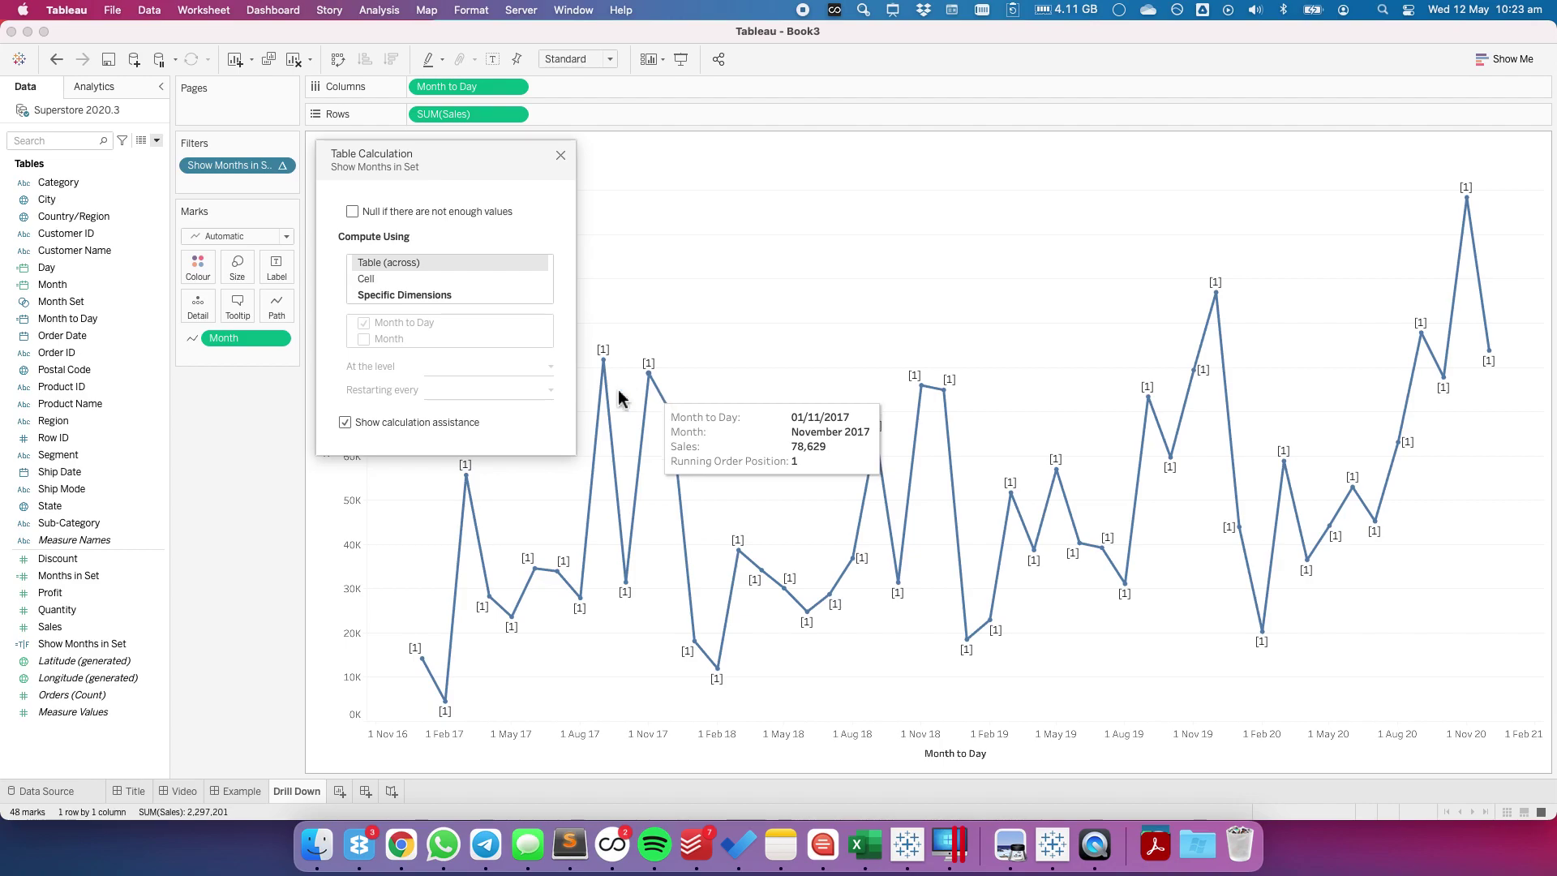
pyautogui.click(402, 296)
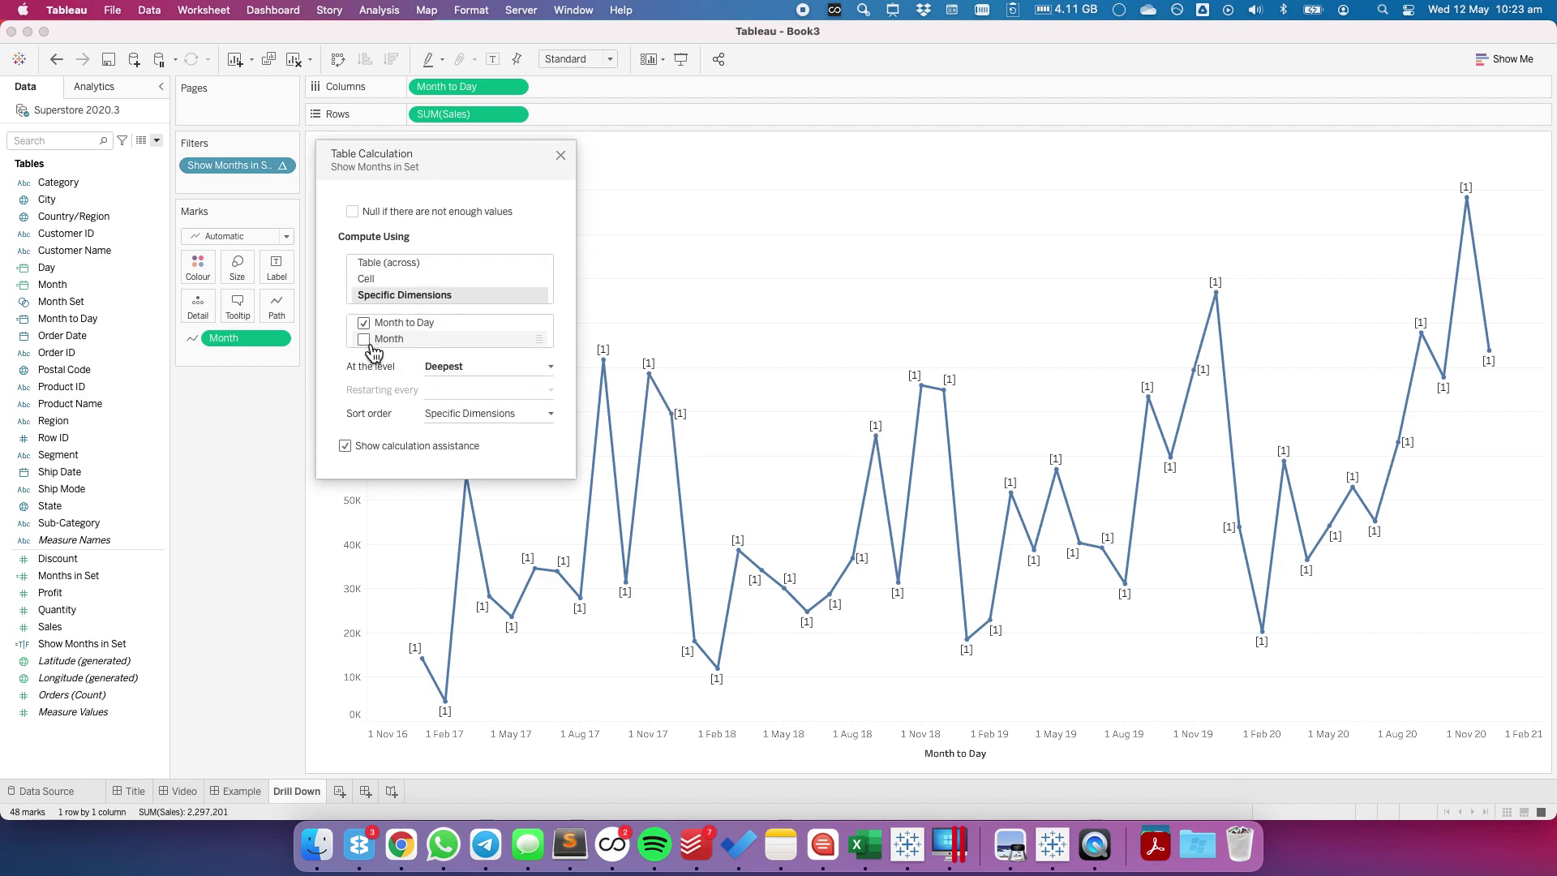
pyautogui.click(364, 340)
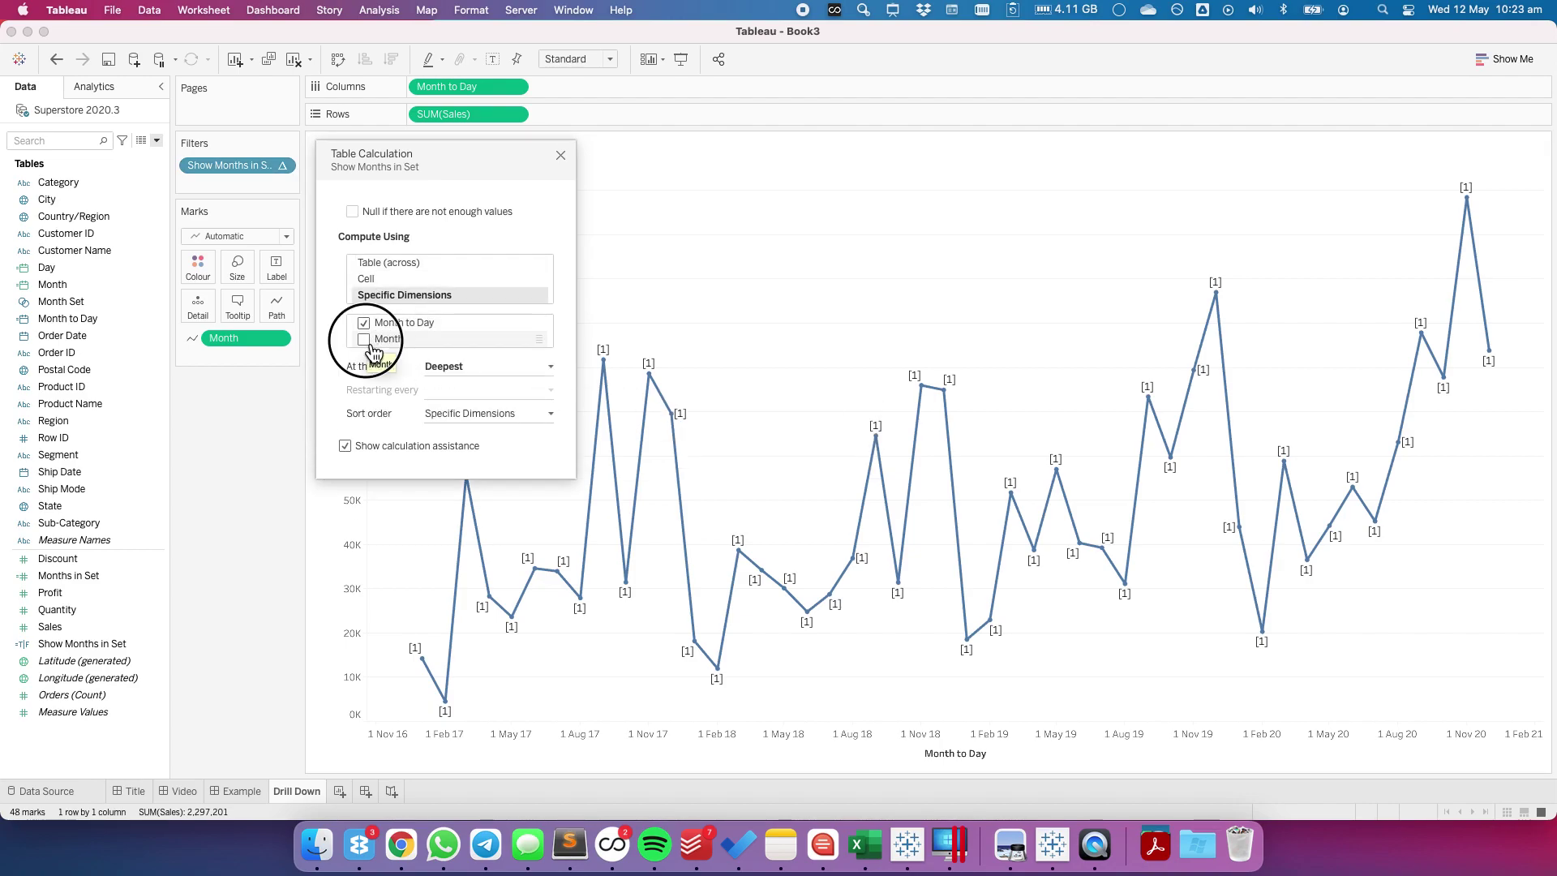
pyautogui.click(560, 155)
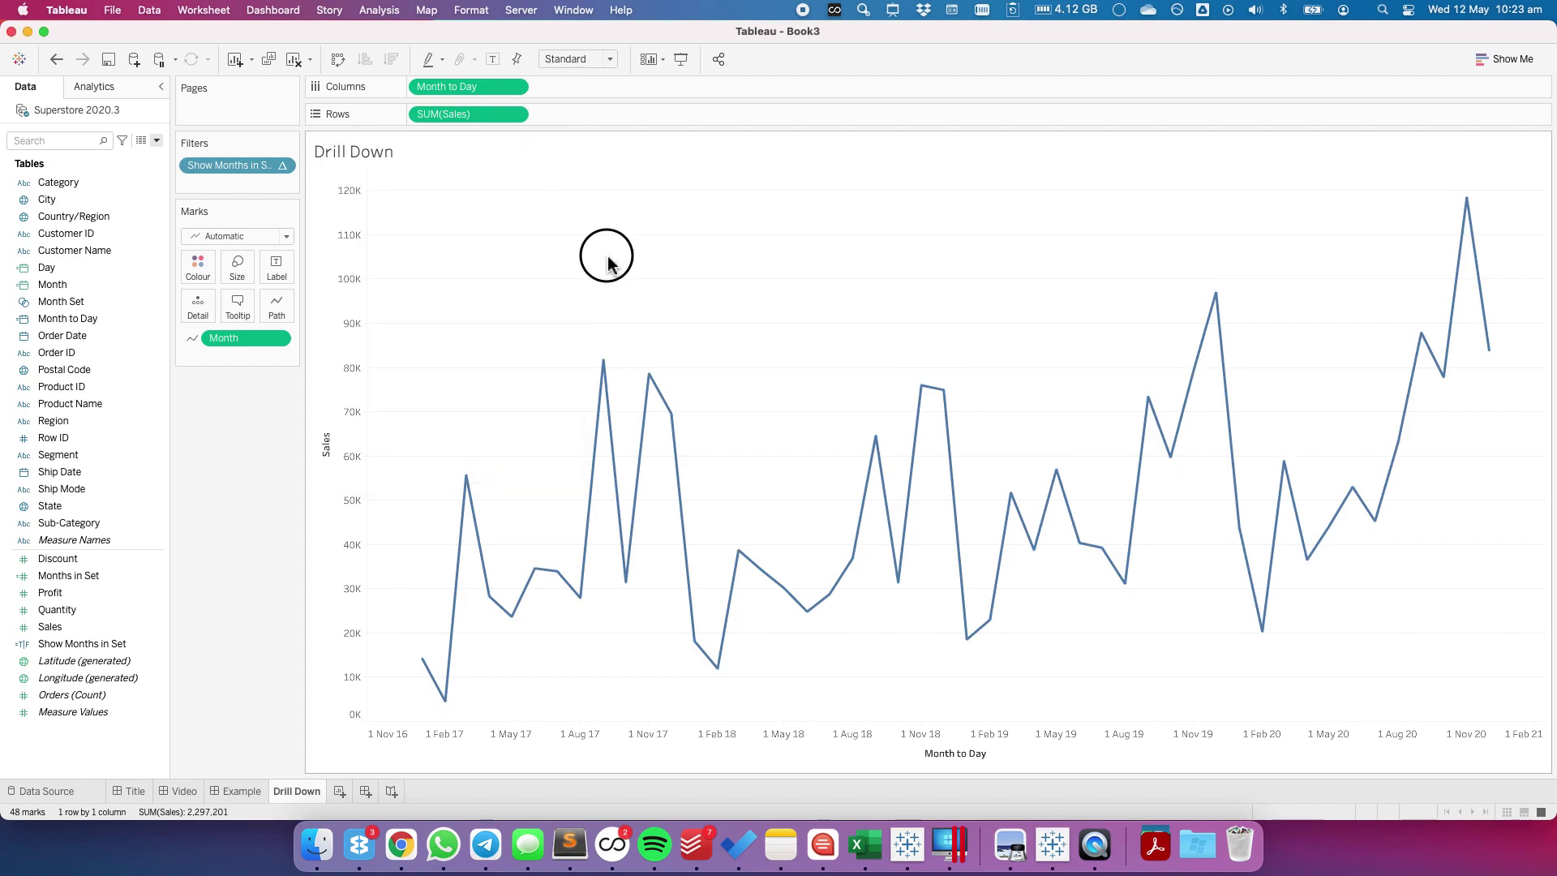
pyautogui.click(292, 167)
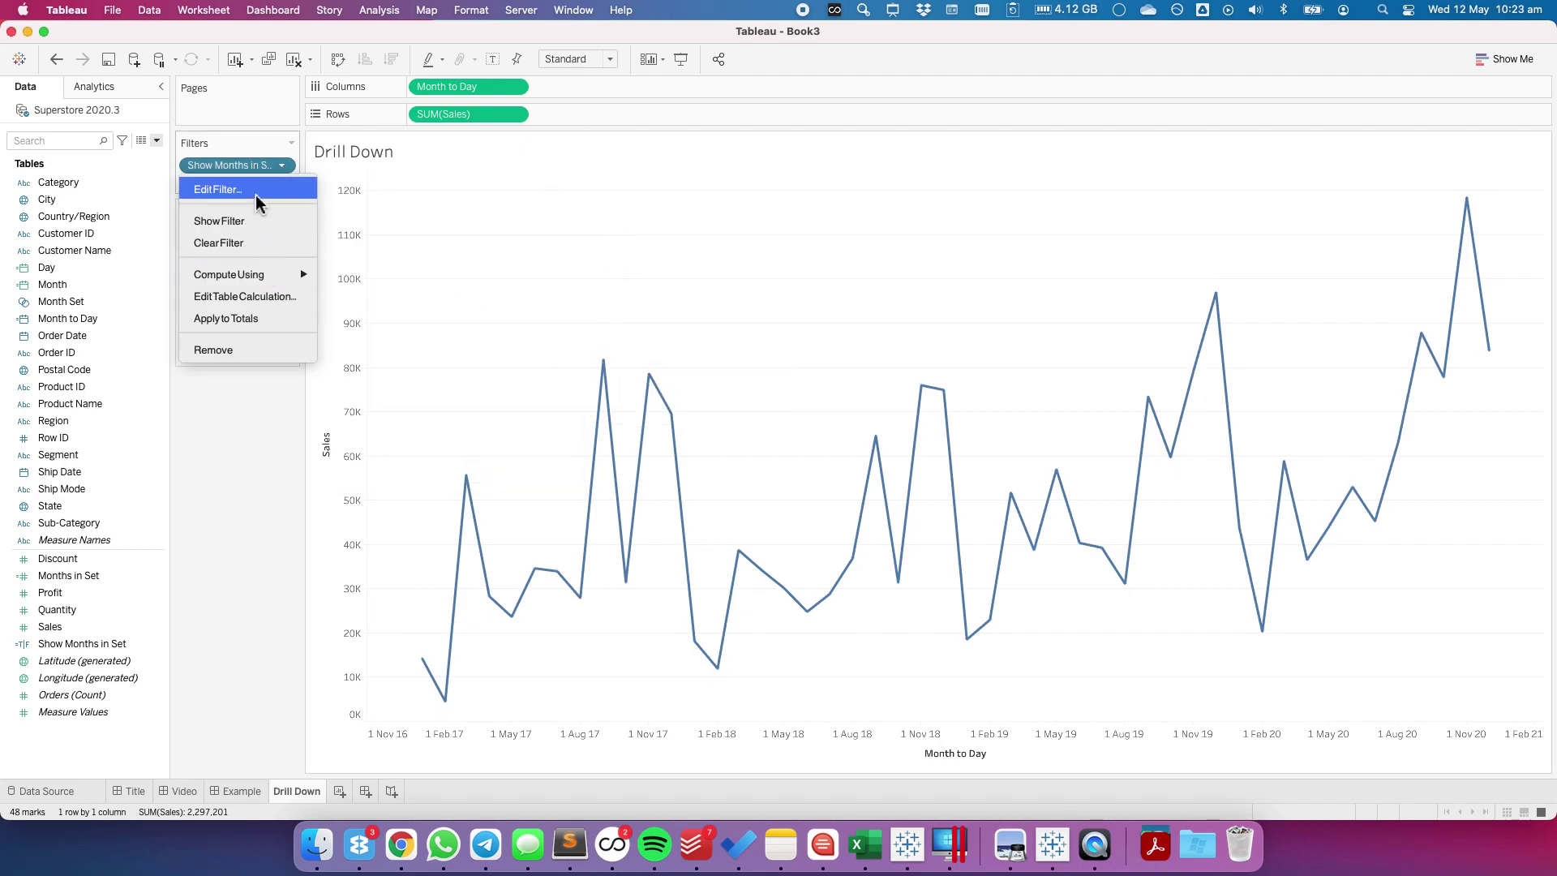
pyautogui.click(255, 194)
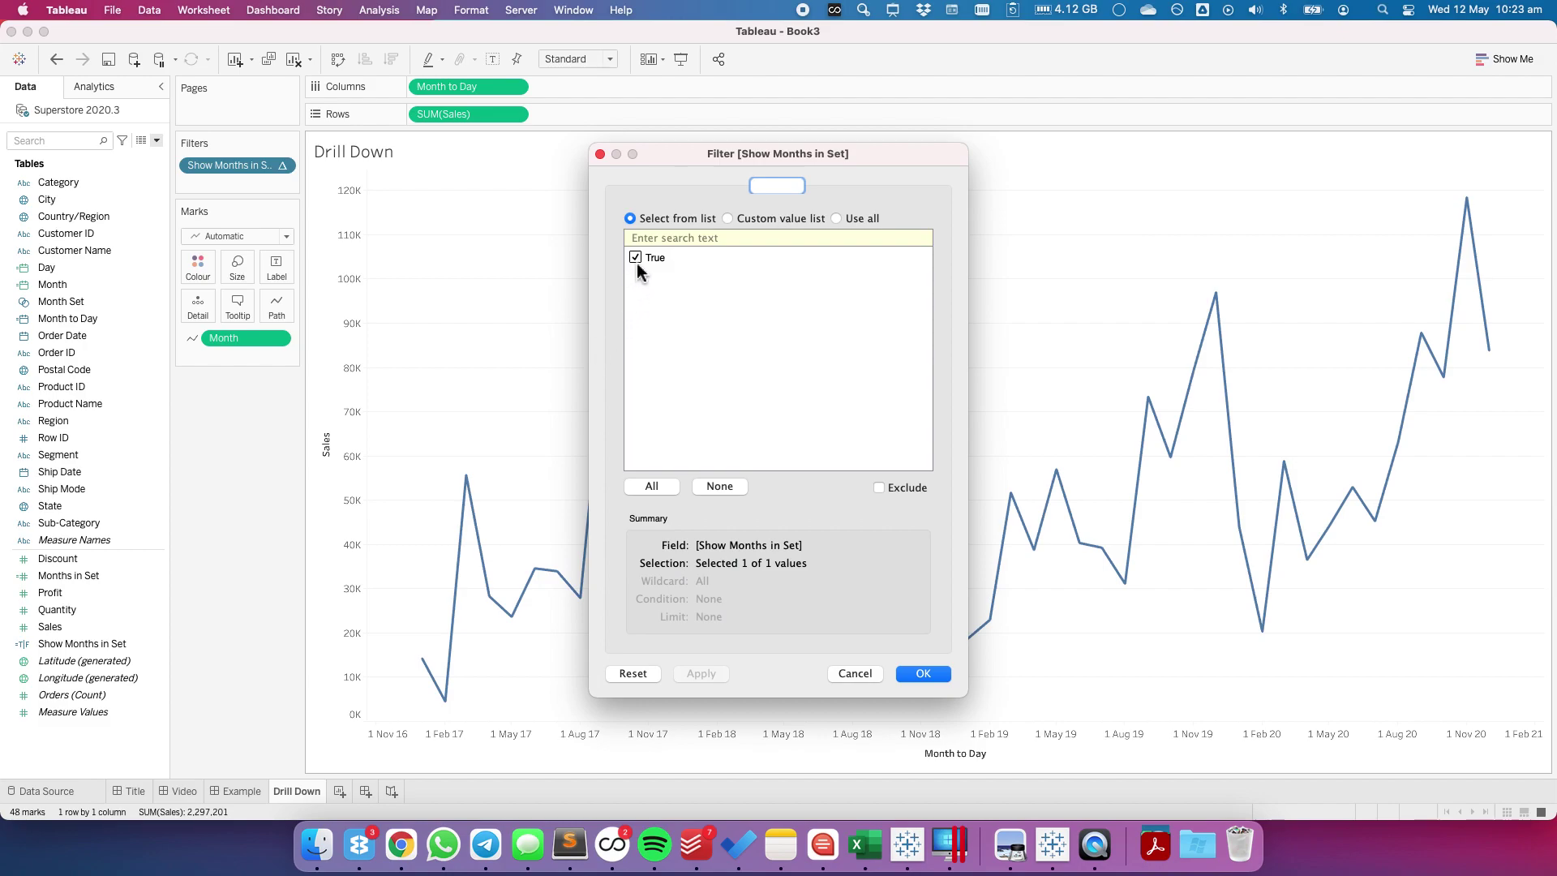
pyautogui.click(923, 673)
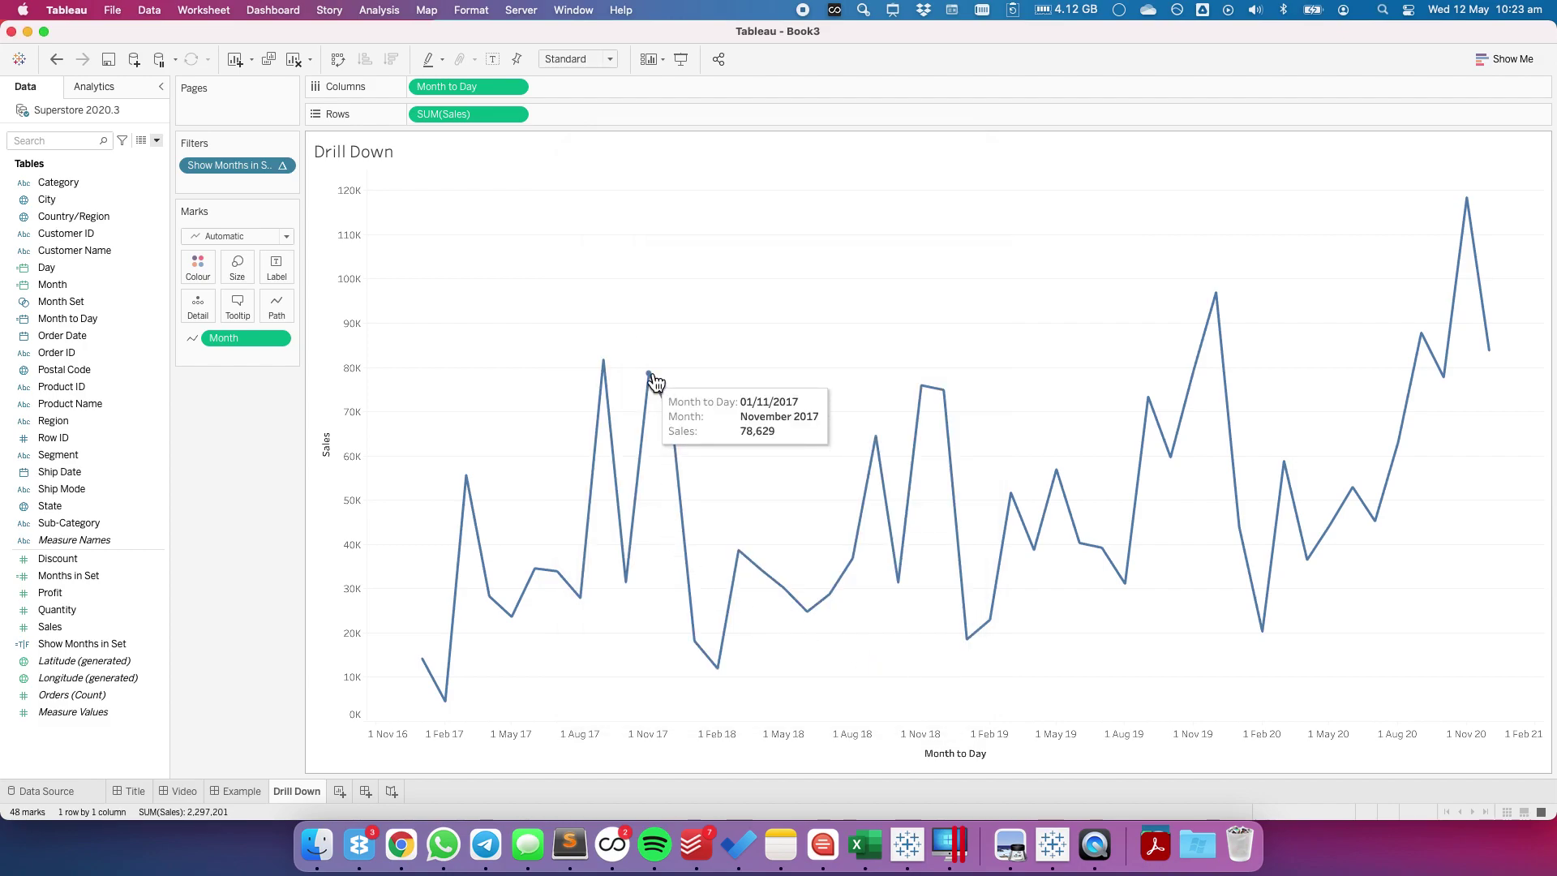
pyautogui.click(650, 376)
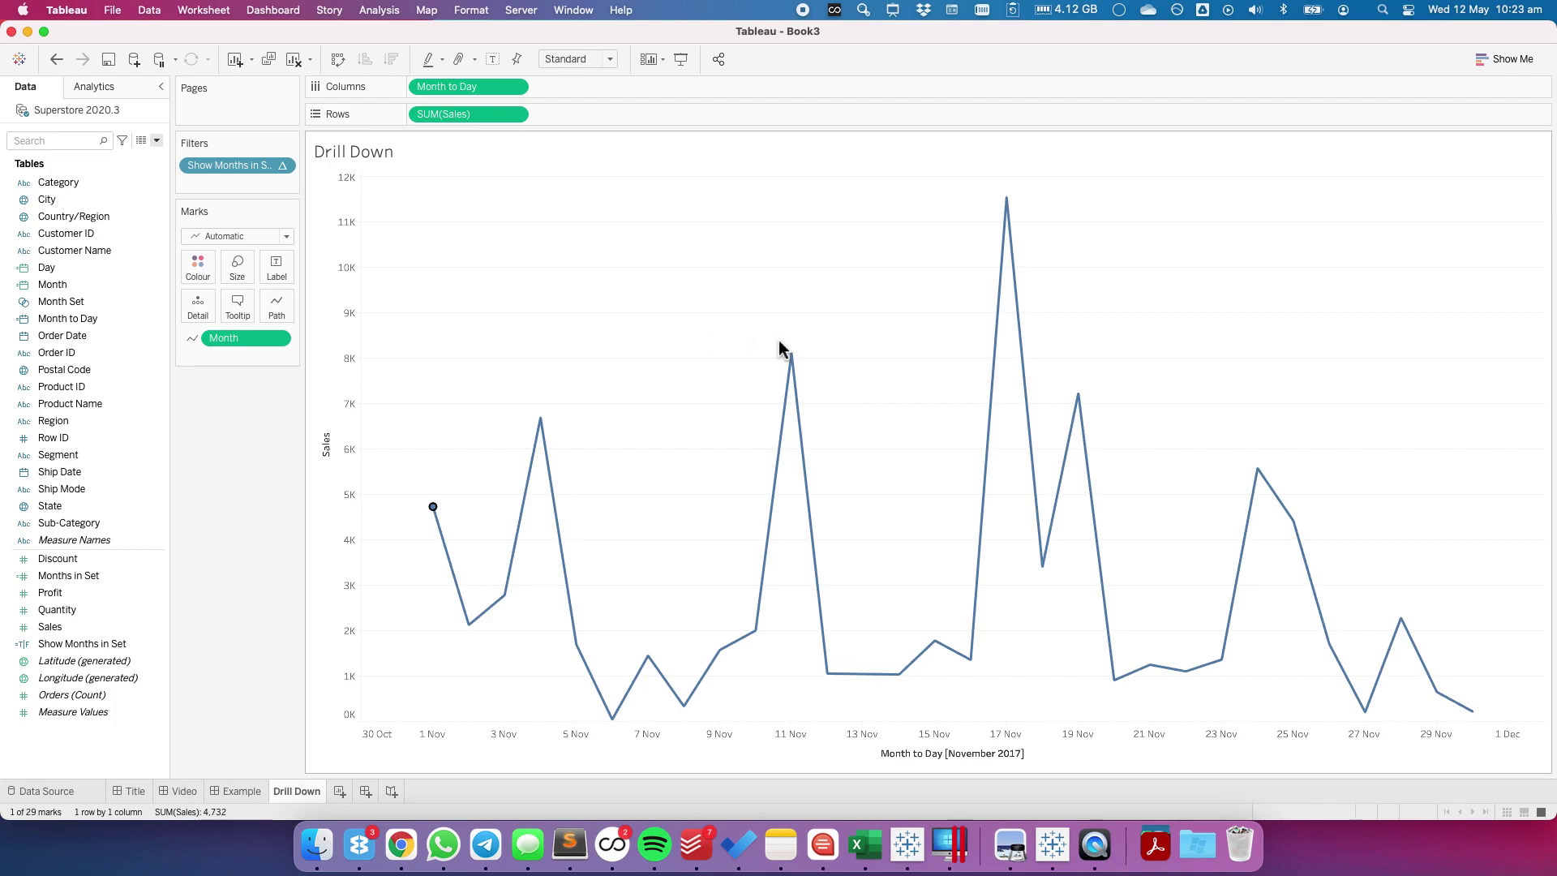
pyautogui.click(615, 436)
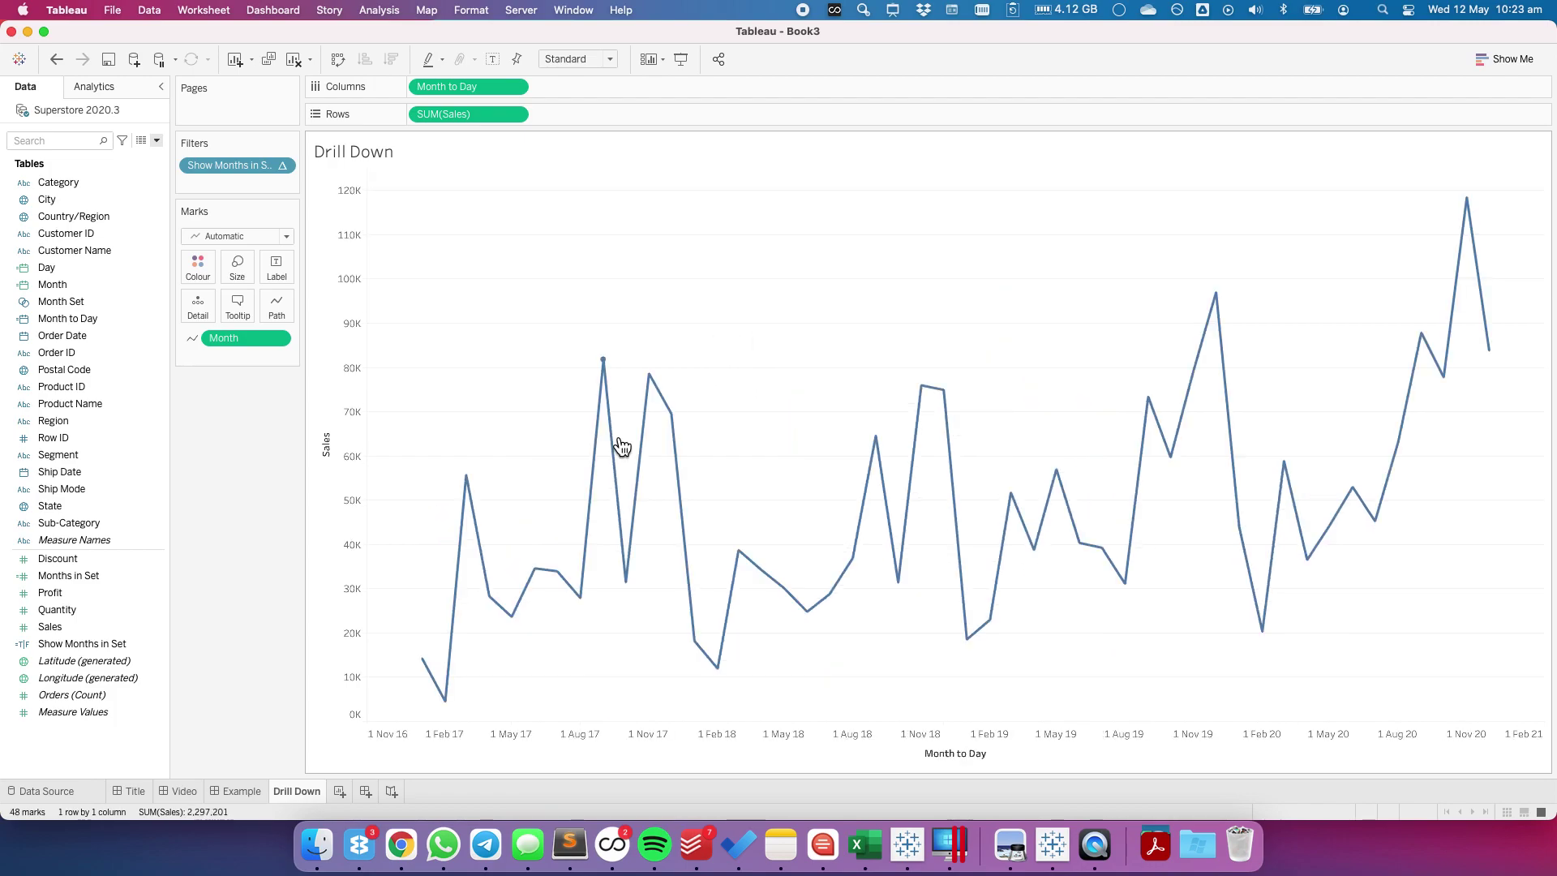
pyautogui.click(739, 552)
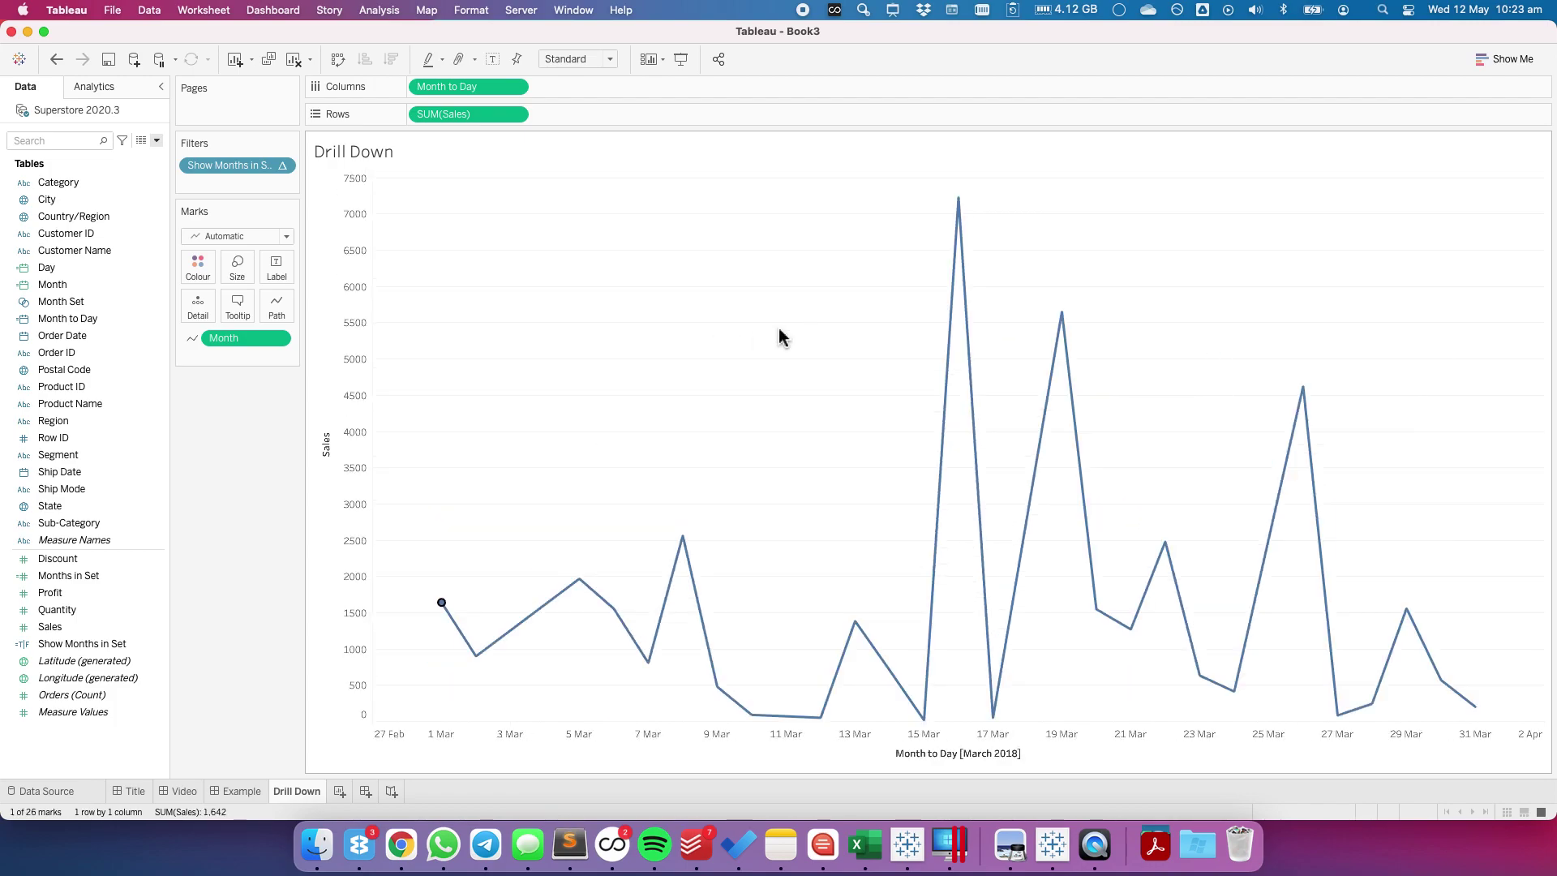
pyautogui.click(776, 337)
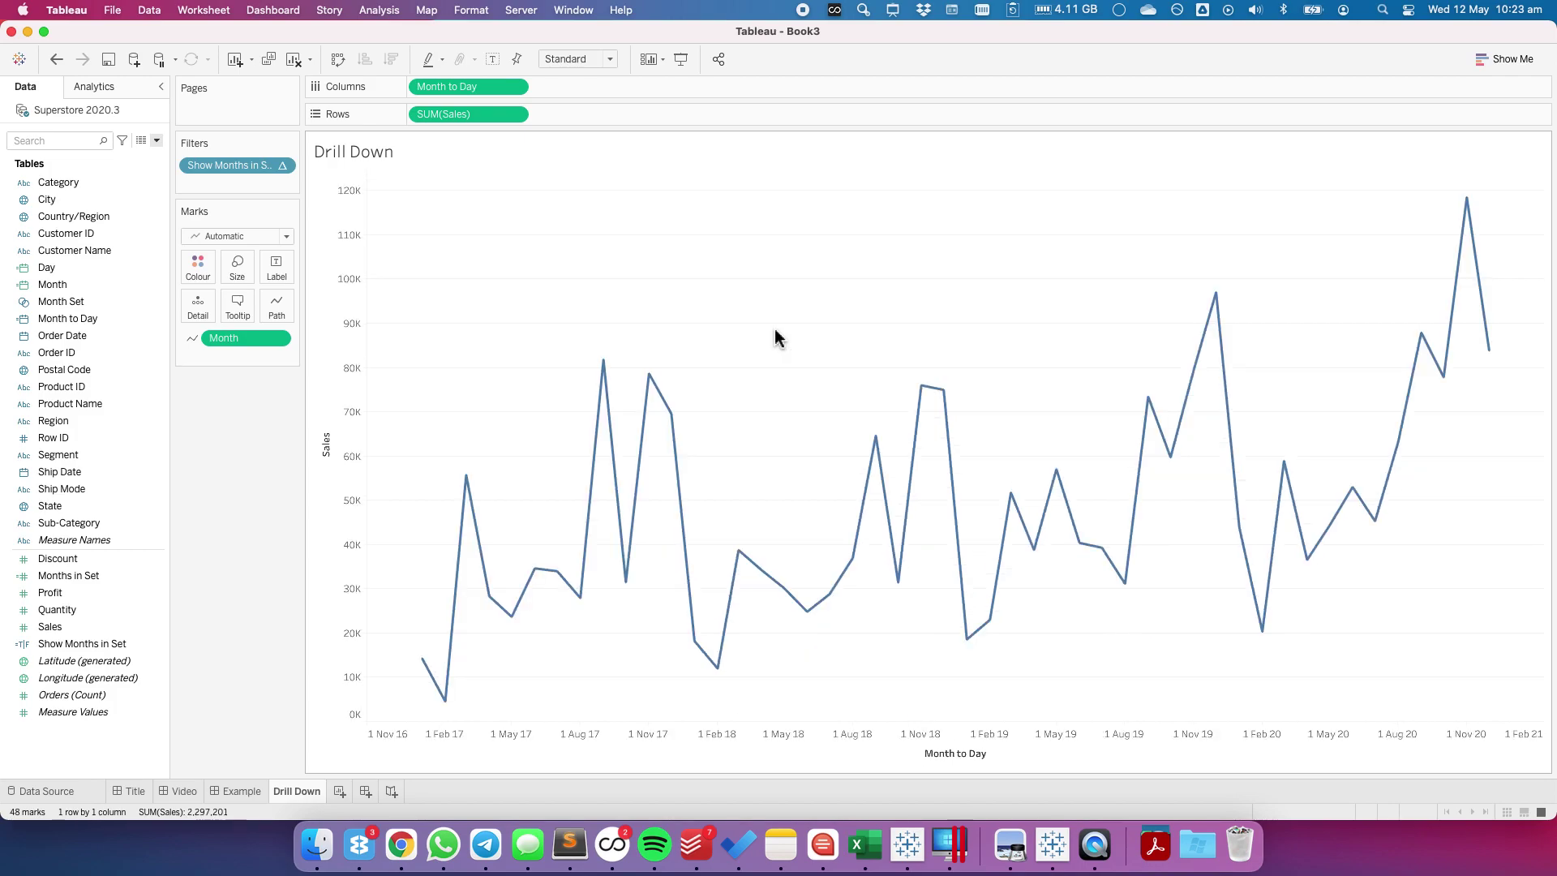
pyautogui.click(976, 412)
pyautogui.moveTo(976, 412); pyautogui.dragTo(982, 409)
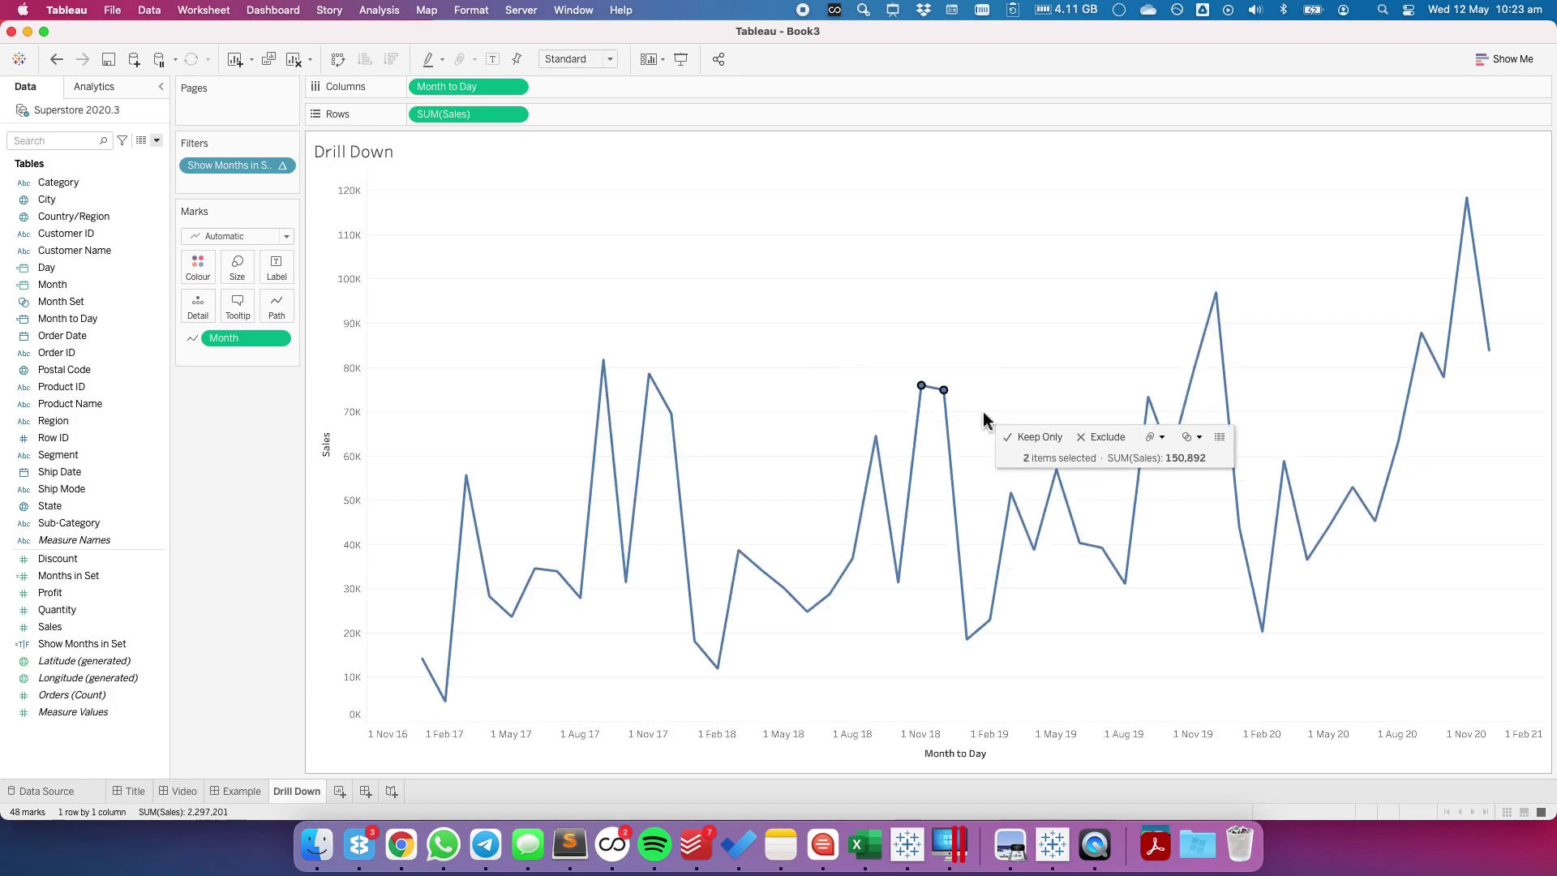
pyautogui.click(731, 361)
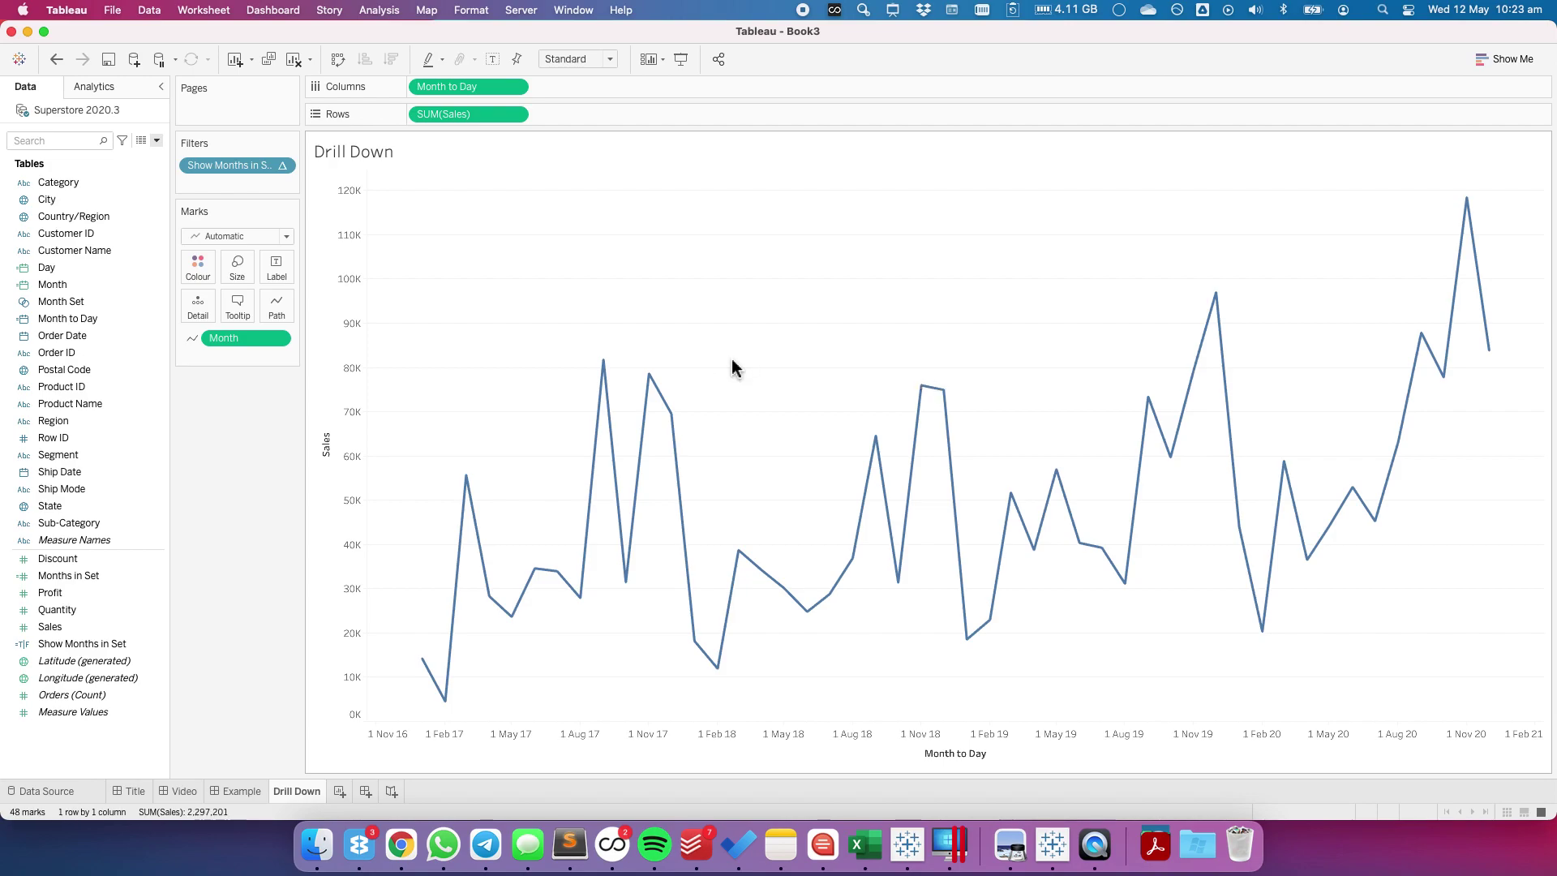
pyautogui.click(474, 483)
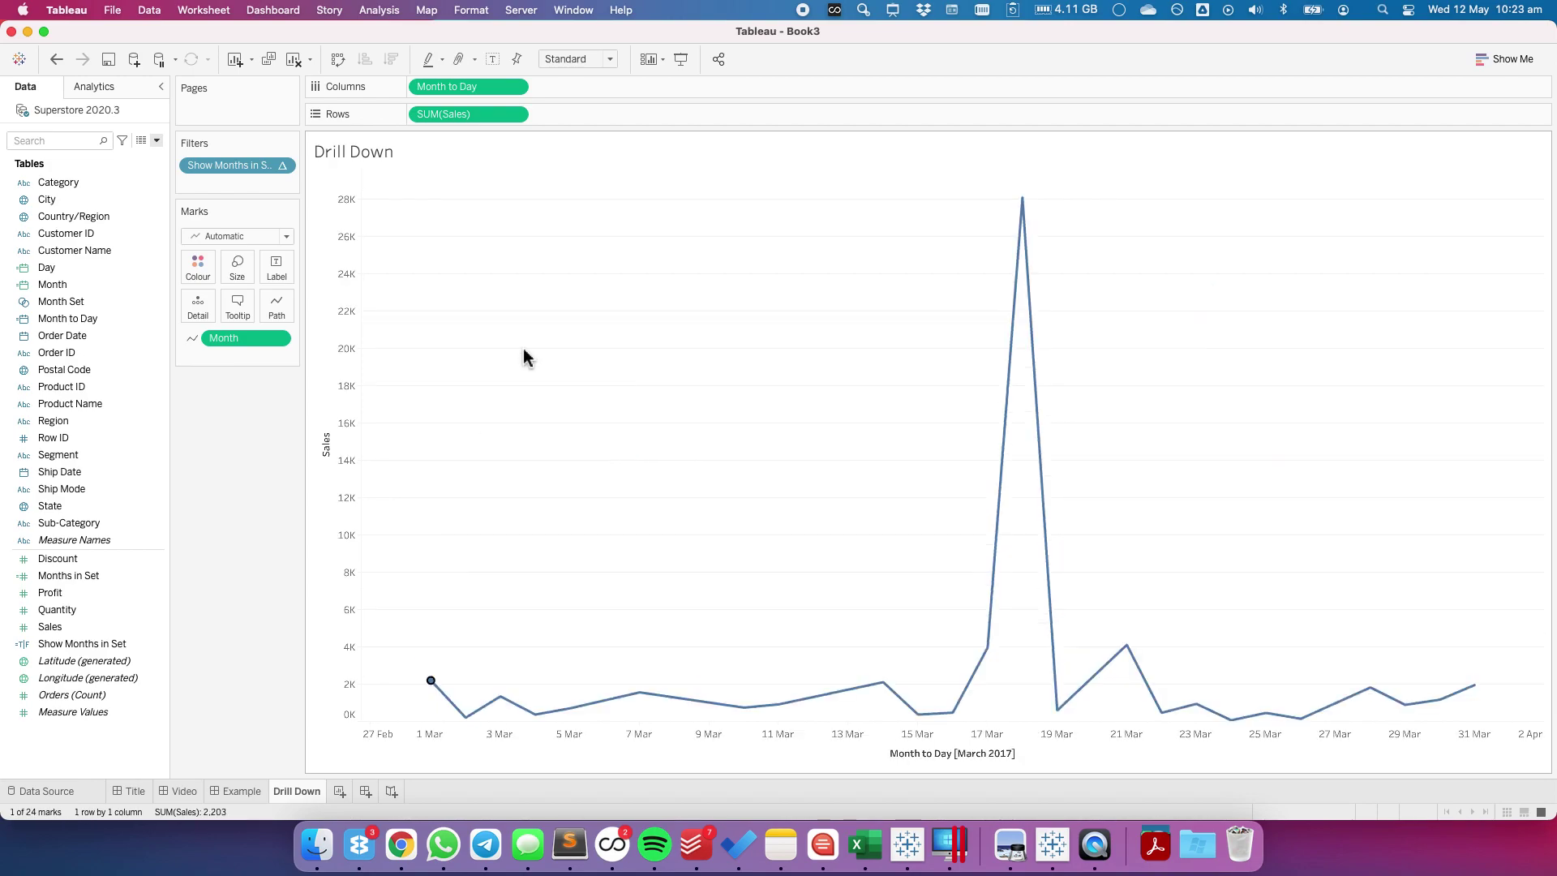
pyautogui.click(523, 356)
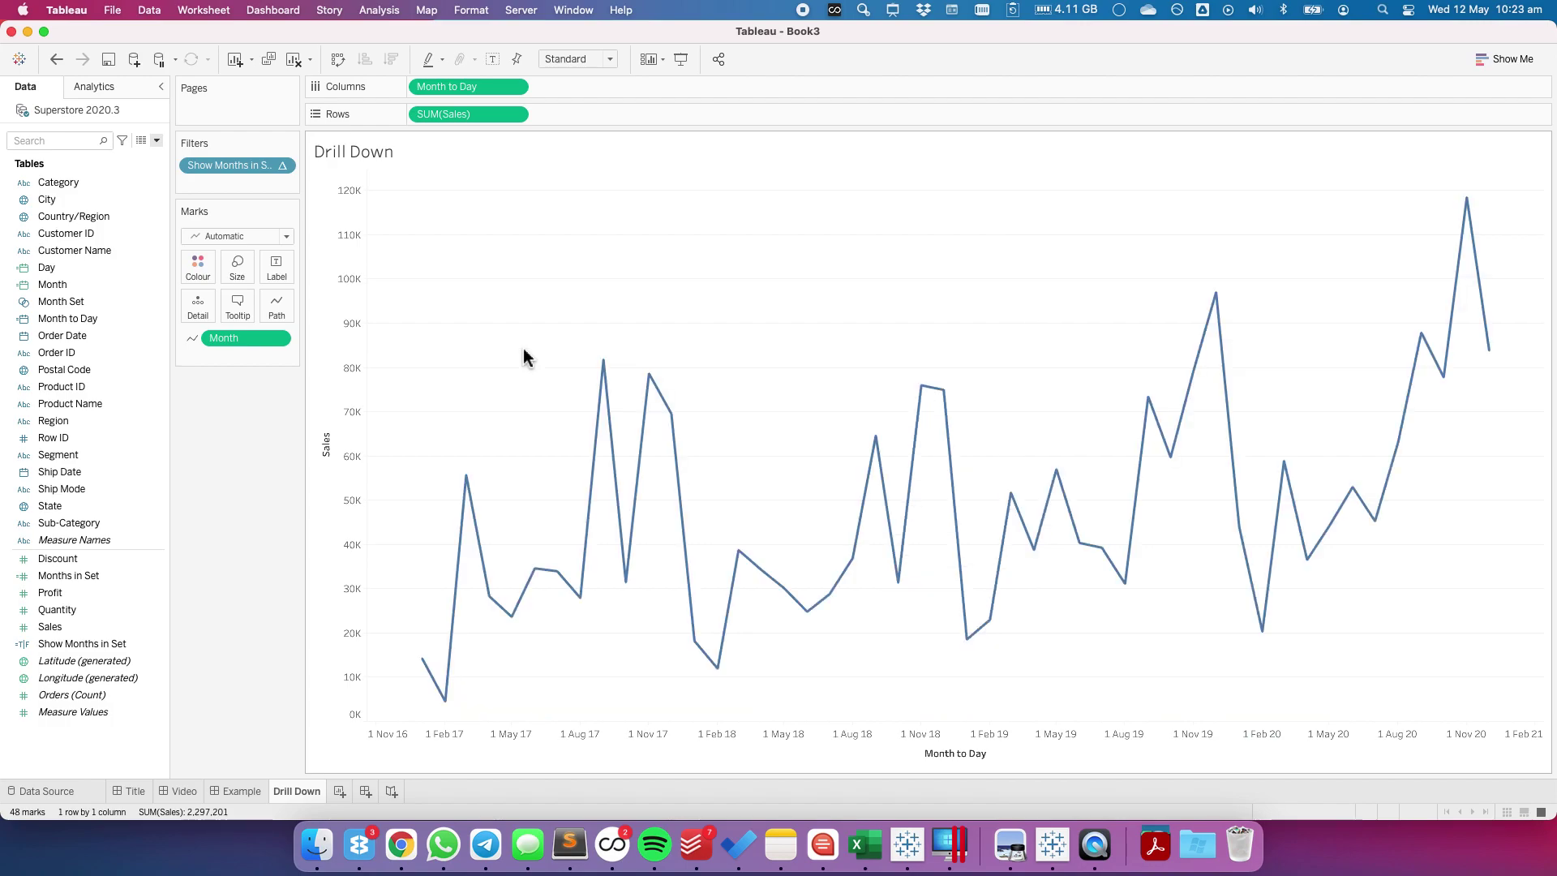